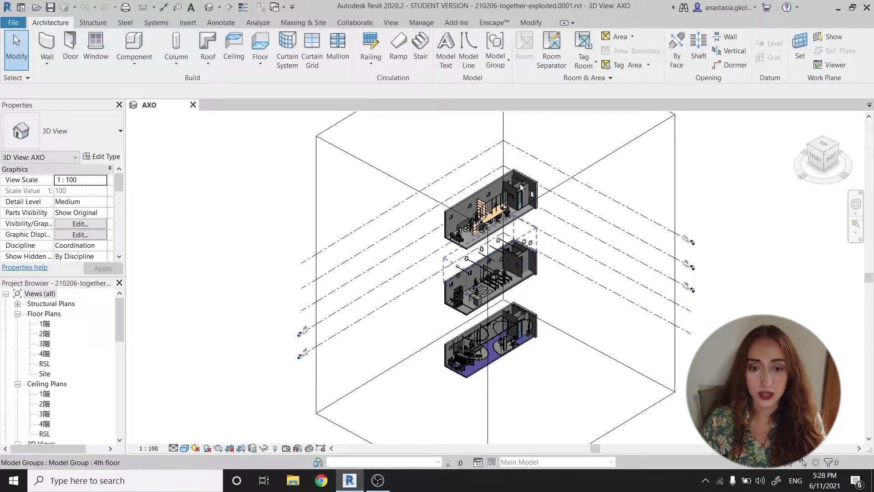
- Orbit, zoom and pan the AXO 3D view to inspect the exploded floors
shift+middle_drag(524, 190, 514, 201)
scroll(514, 201, up, 5)
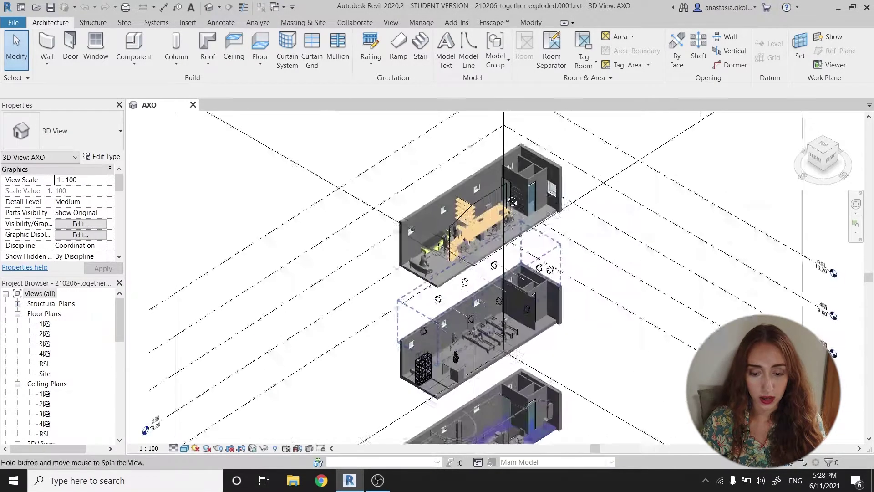
scroll(511, 192, down, 2)
mouse_move(511, 192)
middle_down()
mouse_move(513, 150)
mouse_move(516, 186)
mouse_move(504, 192)
middle_up()
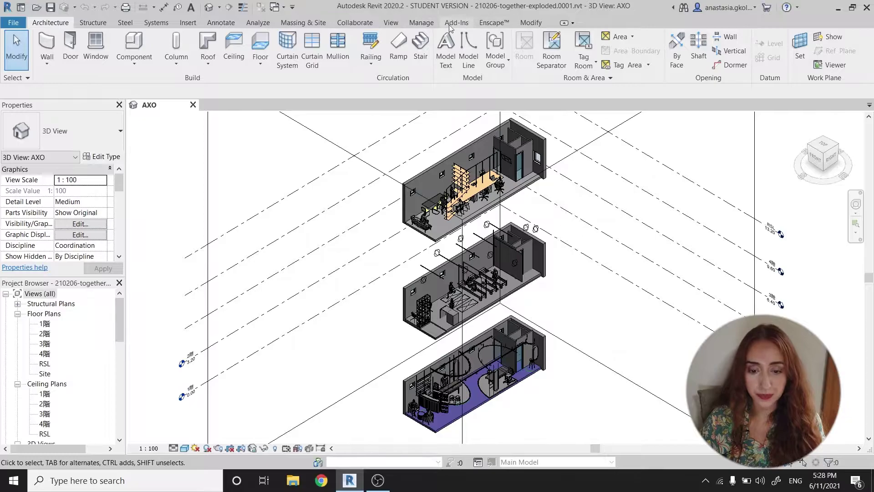
click(303, 22)
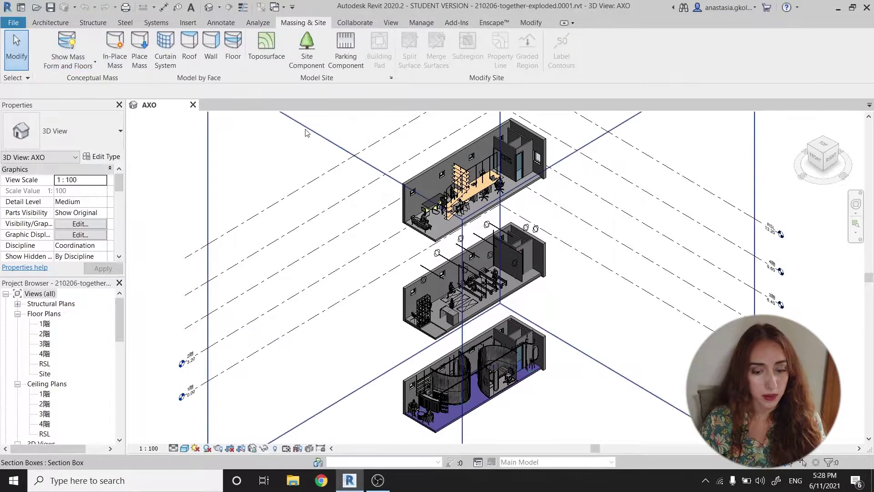
scroll(503, 400, up, 5)
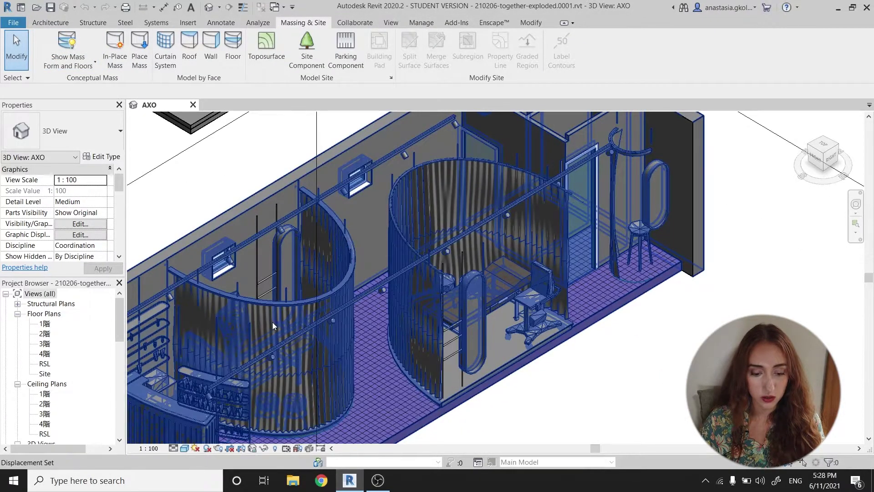
scroll(476, 352, down, 2)
- Pan to bring the top floor into view, then switch to the Enscape ribbon
scroll(476, 340, down, 4)
scroll(469, 295, up, 5)
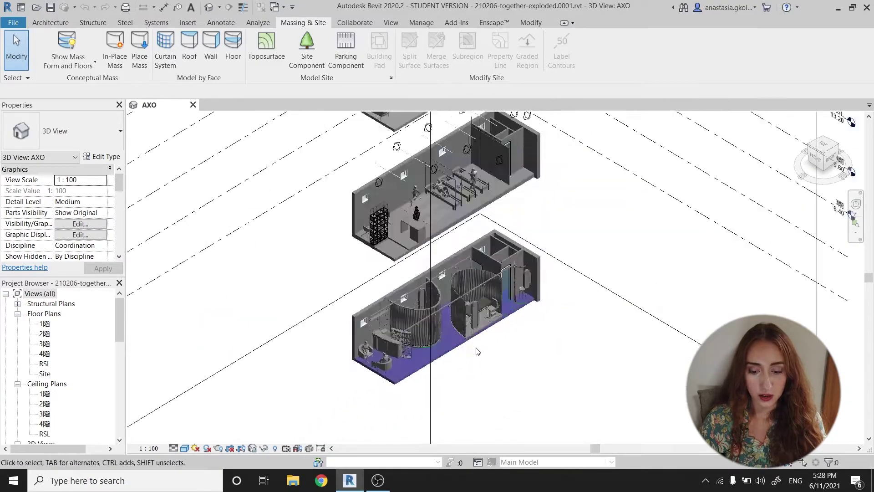
scroll(470, 295, up, 2)
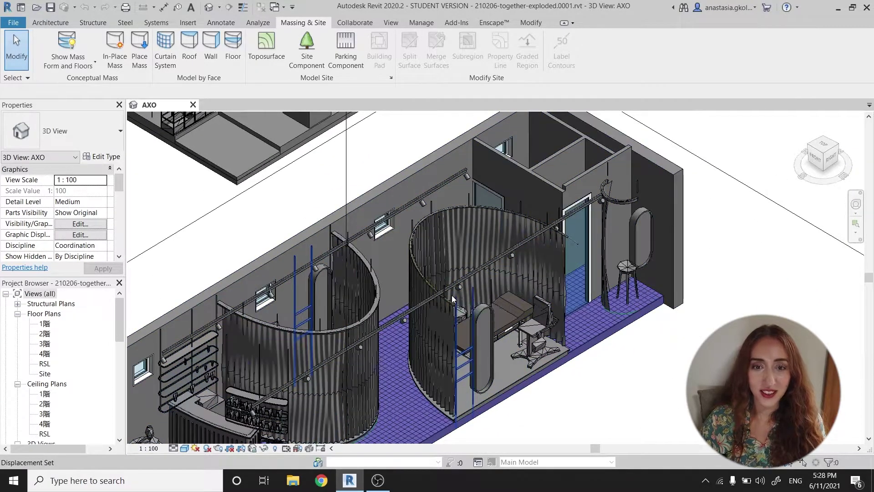
scroll(473, 283, down, 4)
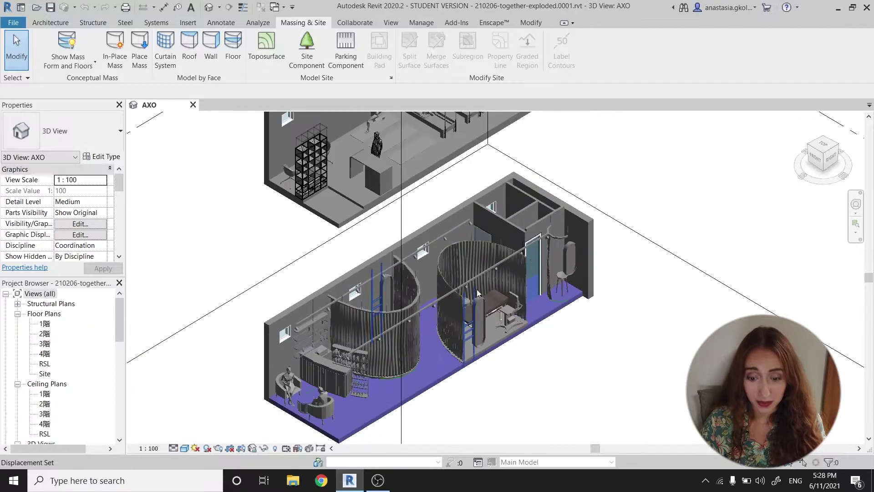
middle_drag(461, 241, 475, 299)
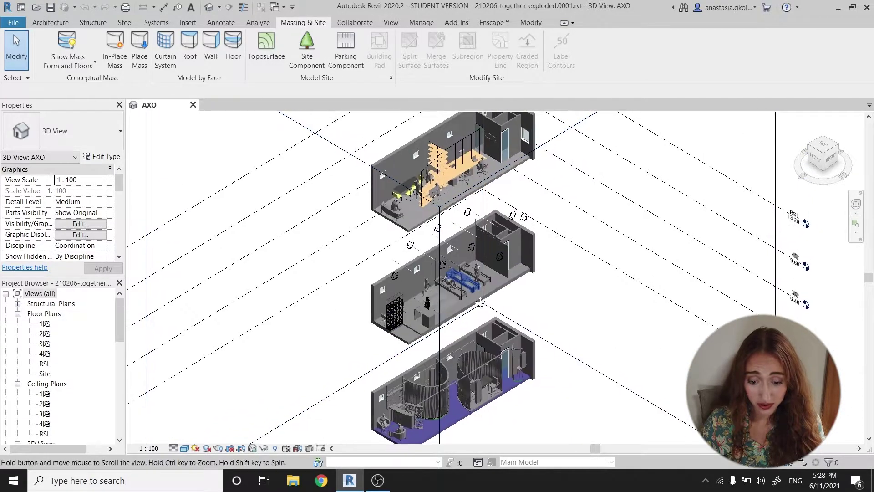
scroll(474, 299, down, 3)
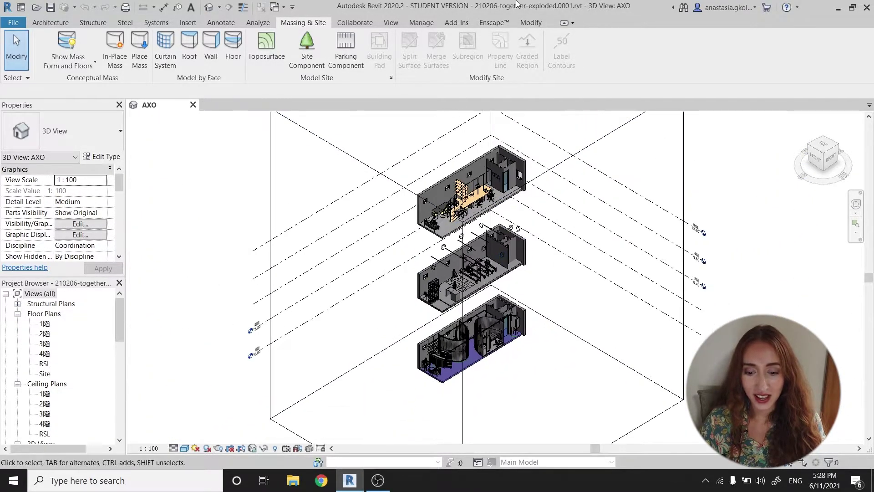
click(494, 22)
- Start the Enscape real-time render and close its Help panel
click(22, 51)
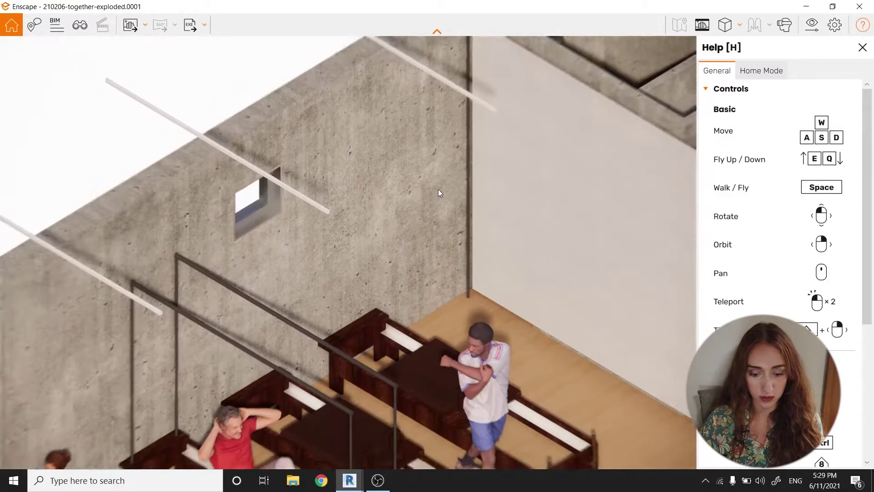
click(862, 47)
scroll(511, 186, down, 5)
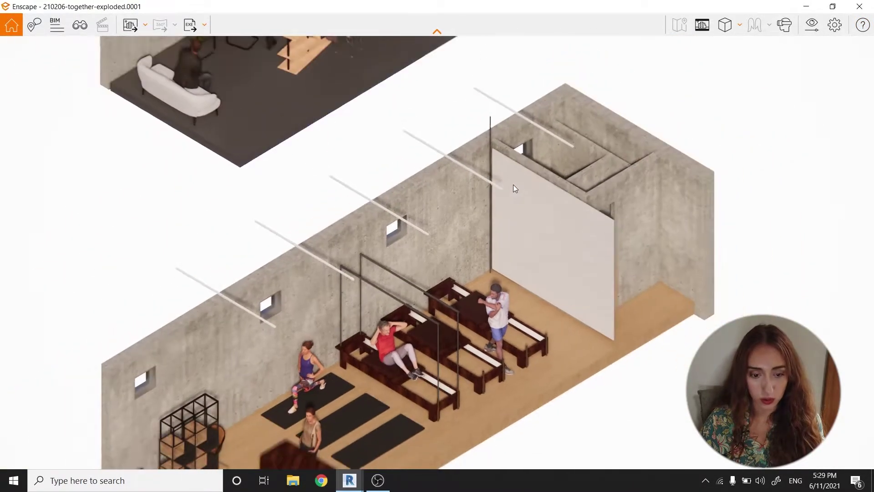
- Set the camera projection to Orthographic and open View Management's saved views
click(725, 24)
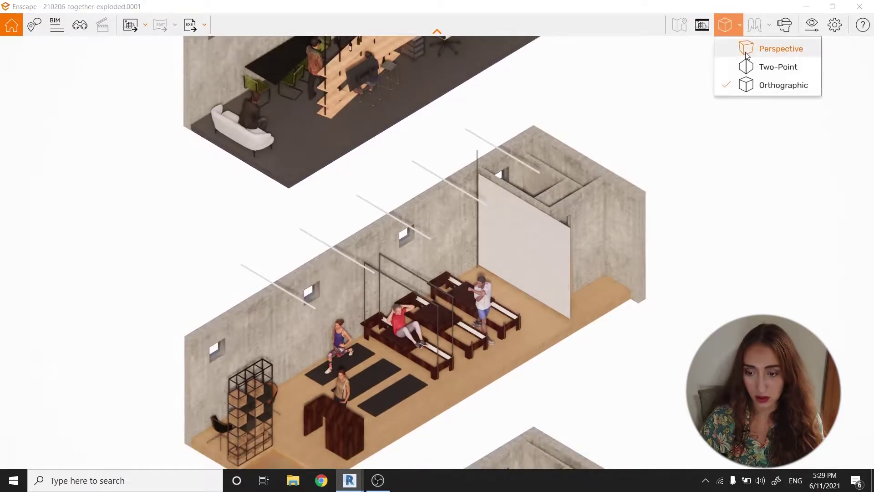
click(780, 86)
scroll(458, 249, up, 3)
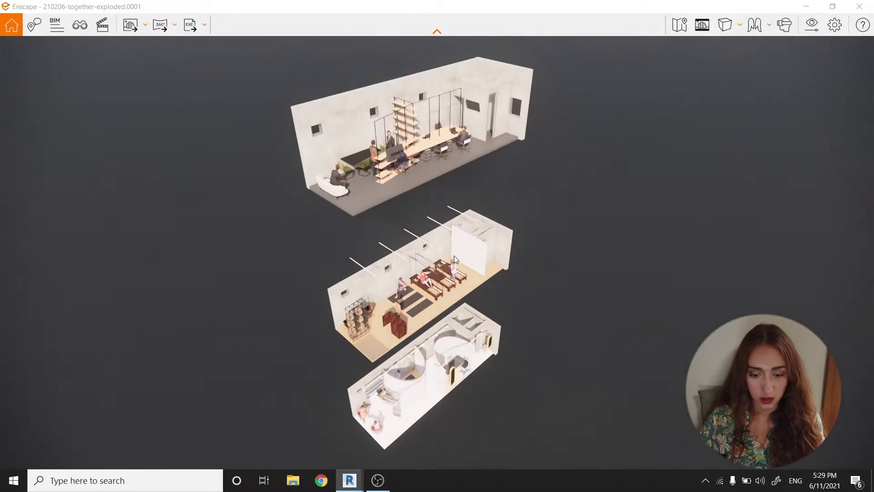
click(80, 25)
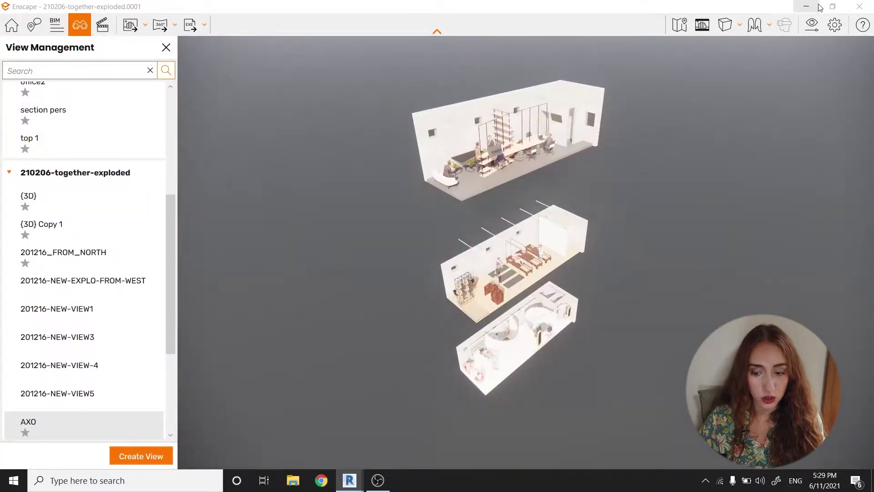
click(731, 26)
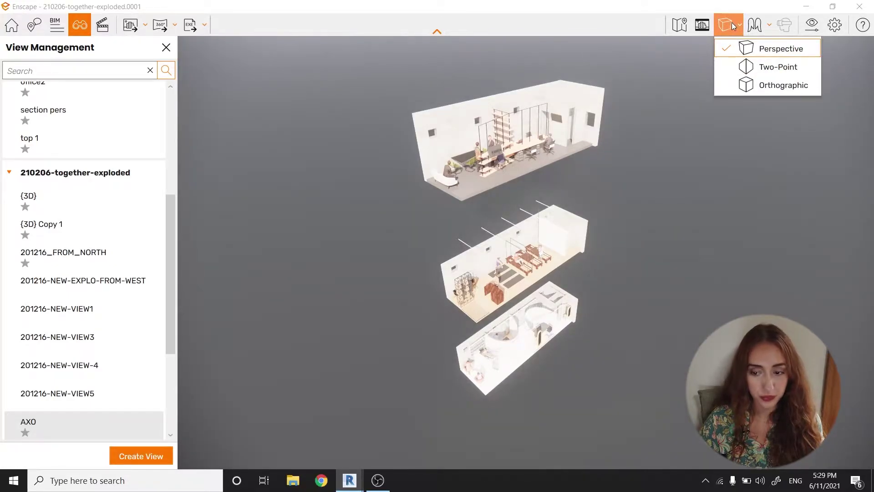
click(753, 88)
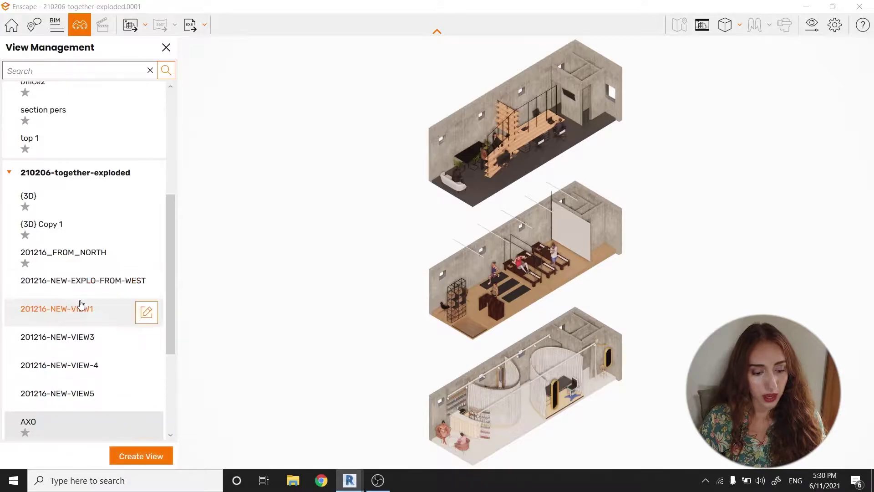
- Create a new saved view named 'Axonometric'
scroll(80, 305, down, 3)
scroll(88, 304, up, 5)
click(142, 455)
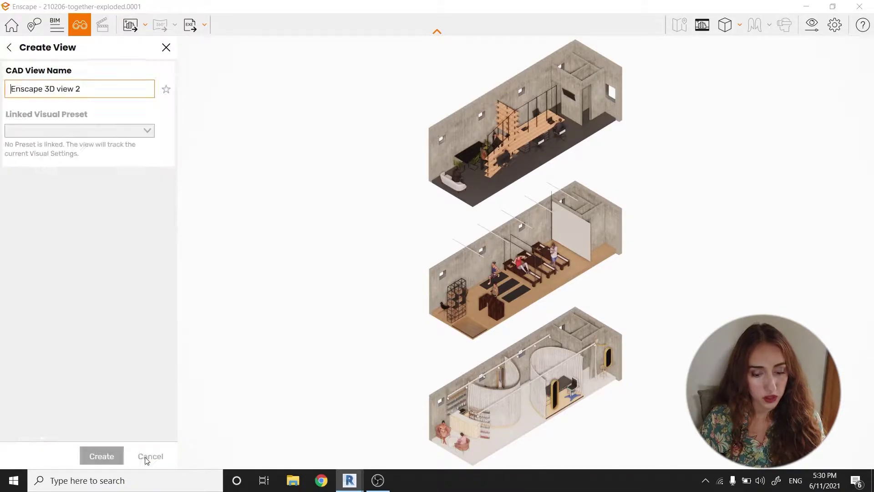
drag(96, 86, 6, 127)
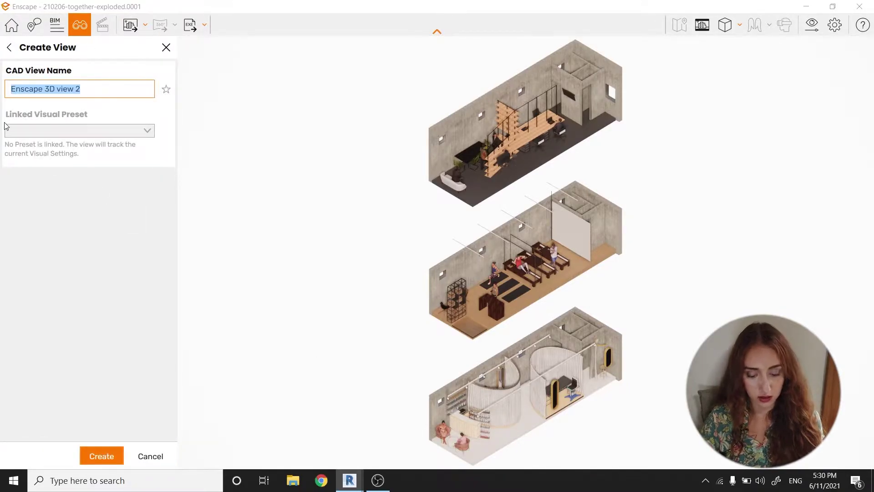
text(Axonometric)
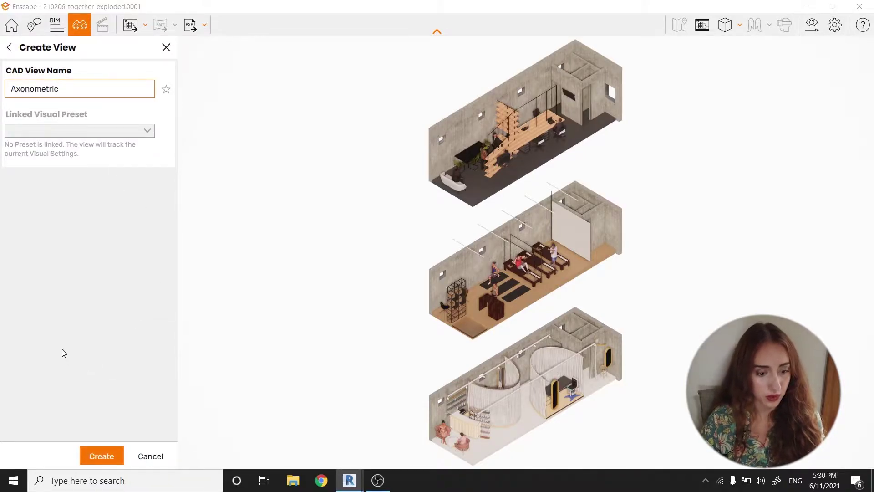
click(114, 456)
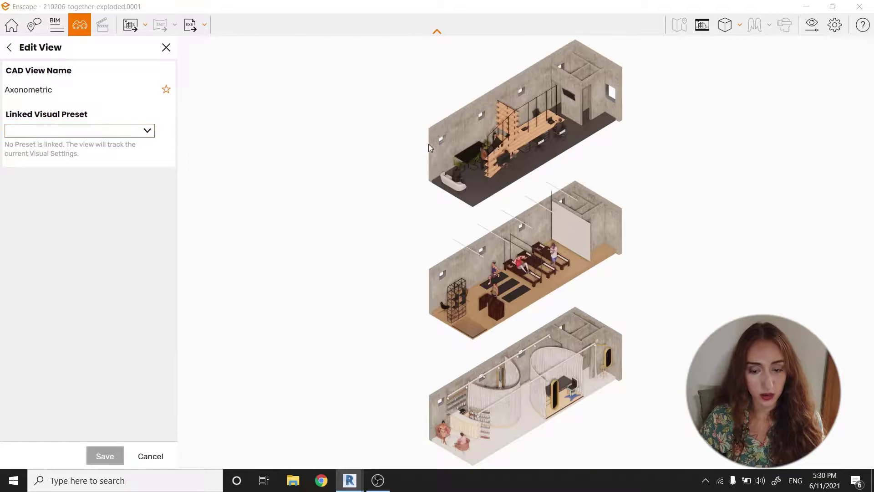
- Star Axonometric as a favourite, save it, and switch to that view
click(167, 89)
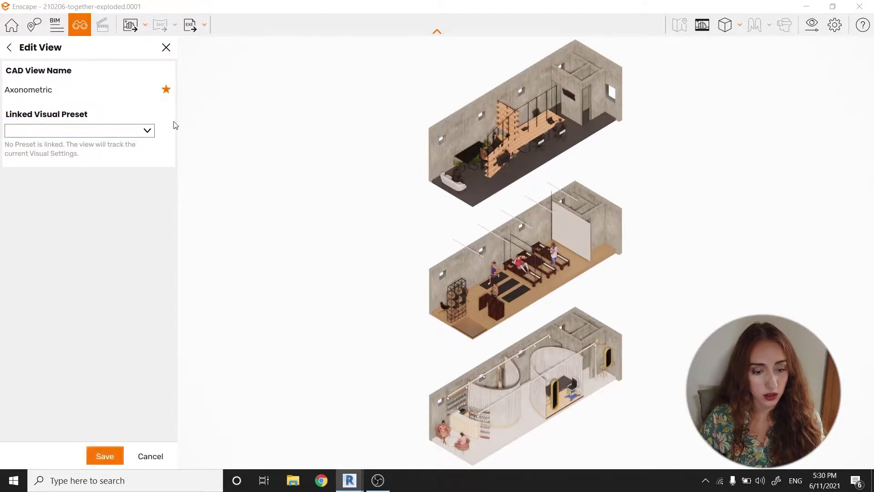
click(105, 456)
scroll(129, 160, up, 10)
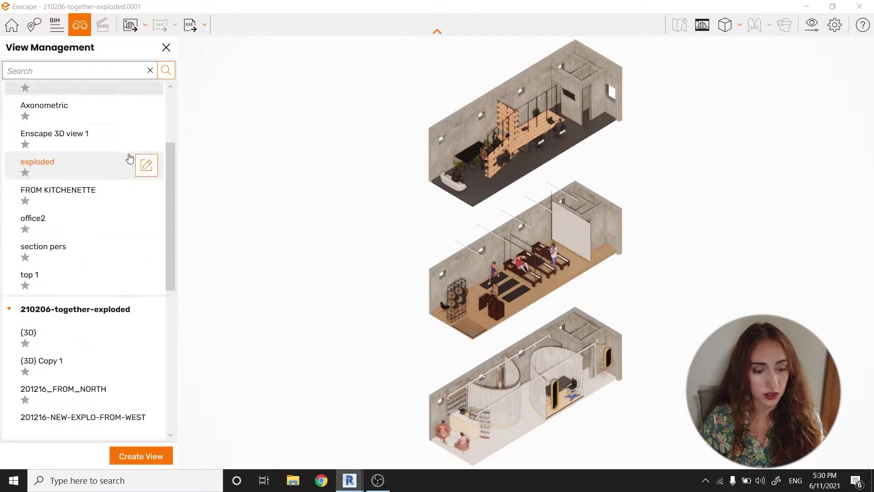
click(71, 236)
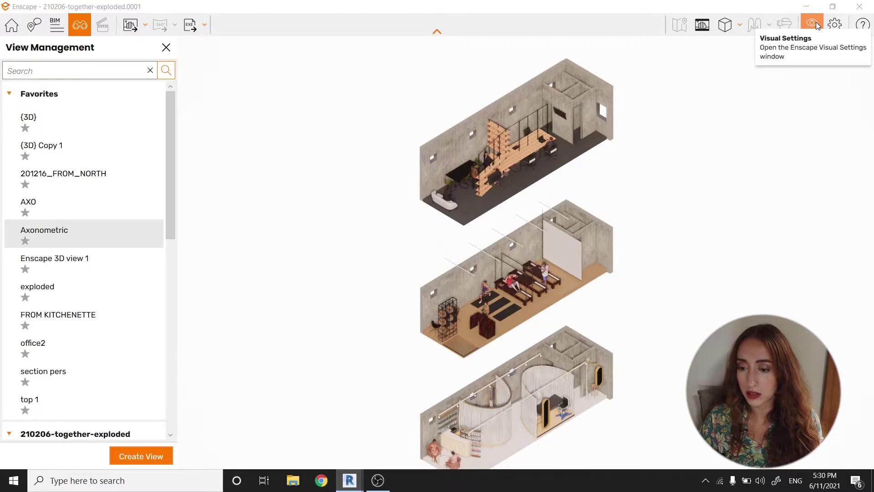
- In Visual Settings' Atmosphere page, reposition the sun to change shadow directions
click(815, 22)
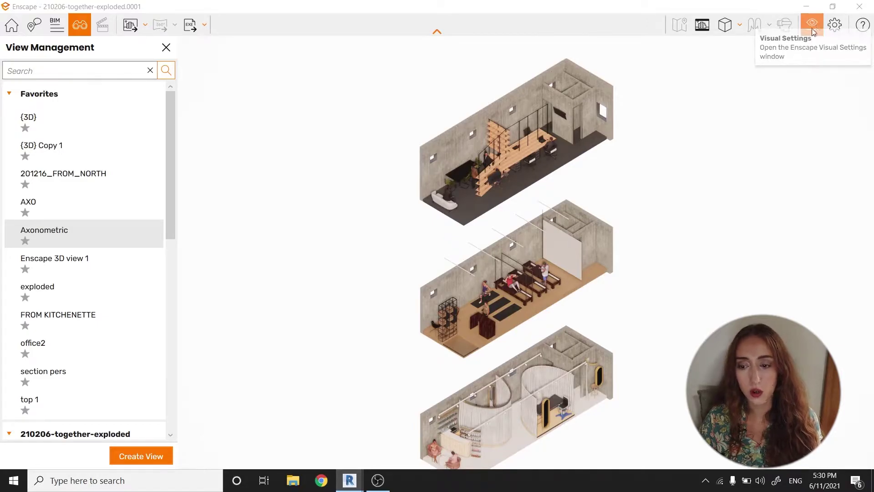
drag(374, 30, 172, 24)
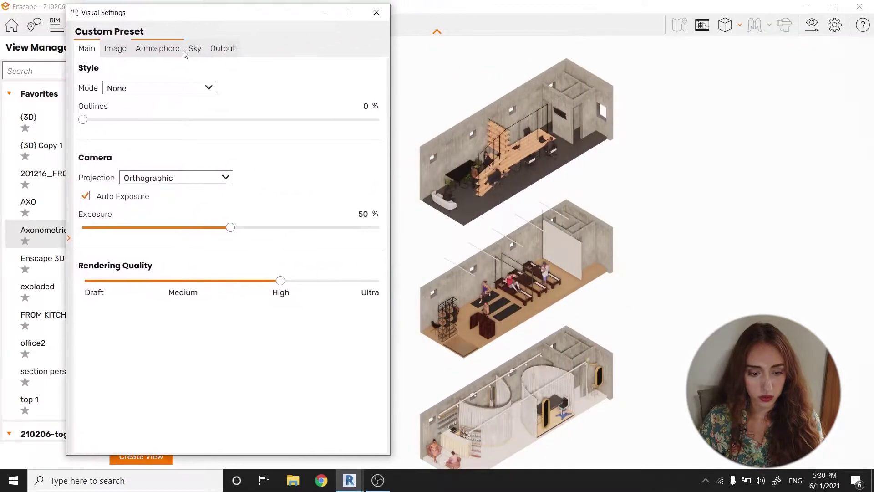
click(122, 52)
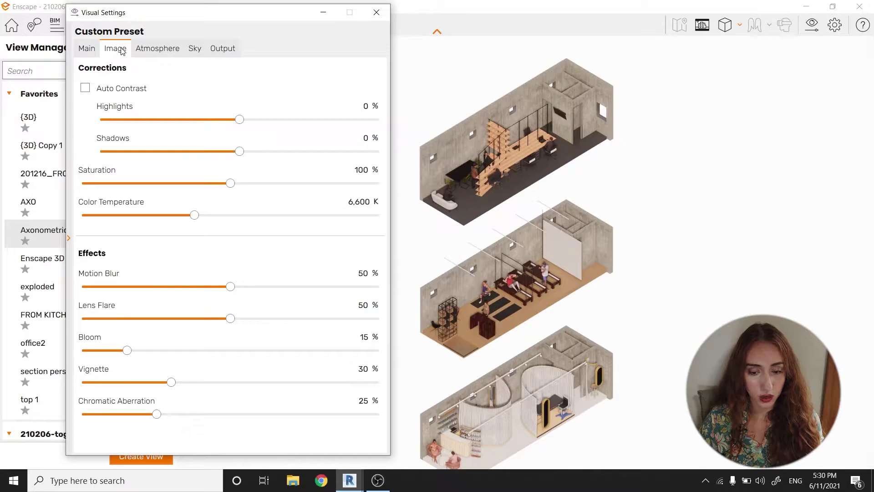
click(139, 51)
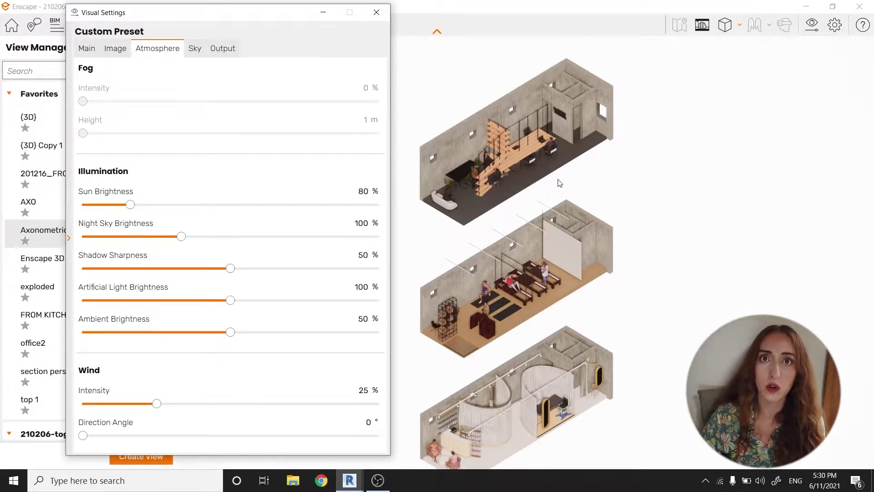
click(589, 176)
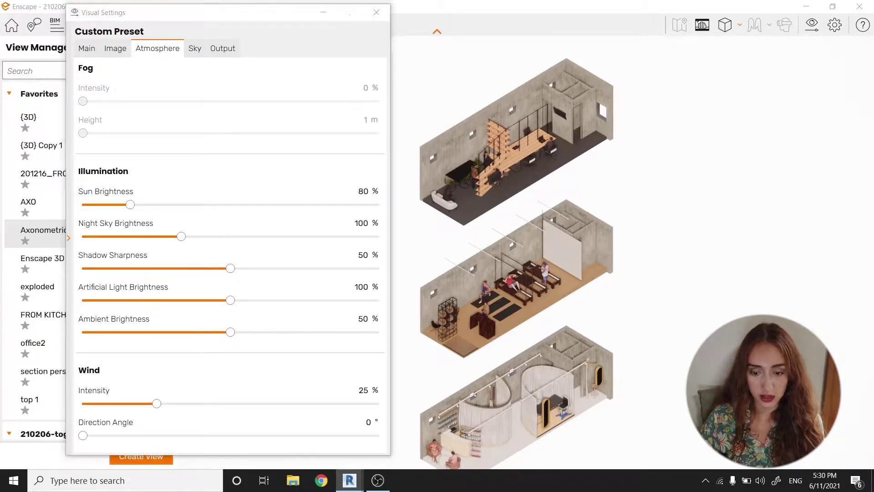
shift+right_drag(644, 156, 644, 157)
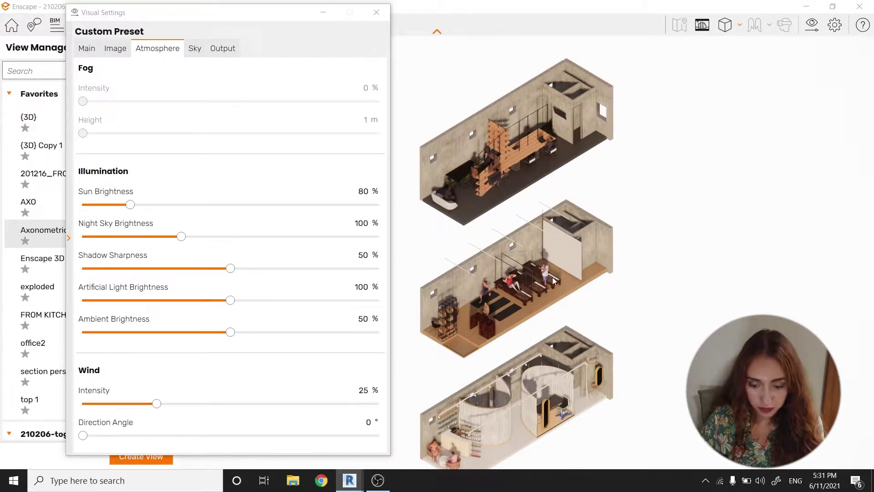
- Drag Sun Brightness down to 0% and close Visual Settings
drag(131, 204, 247, 203)
drag(192, 208, 13, 214)
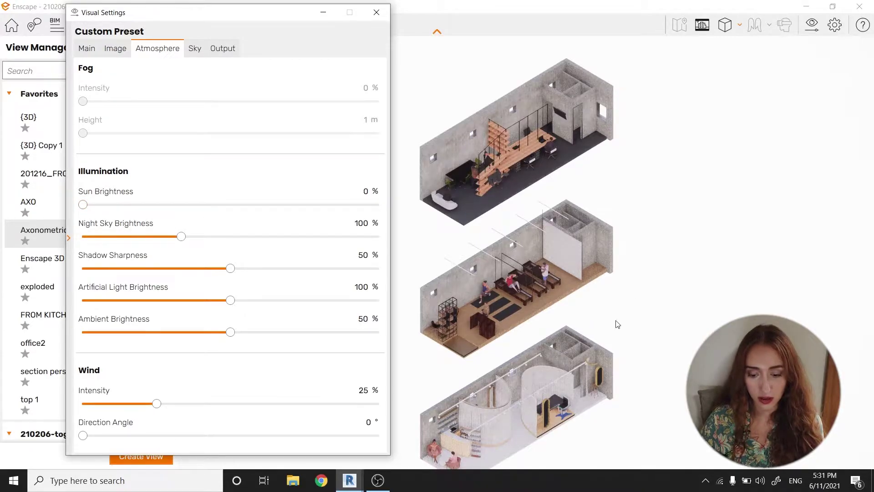
click(377, 13)
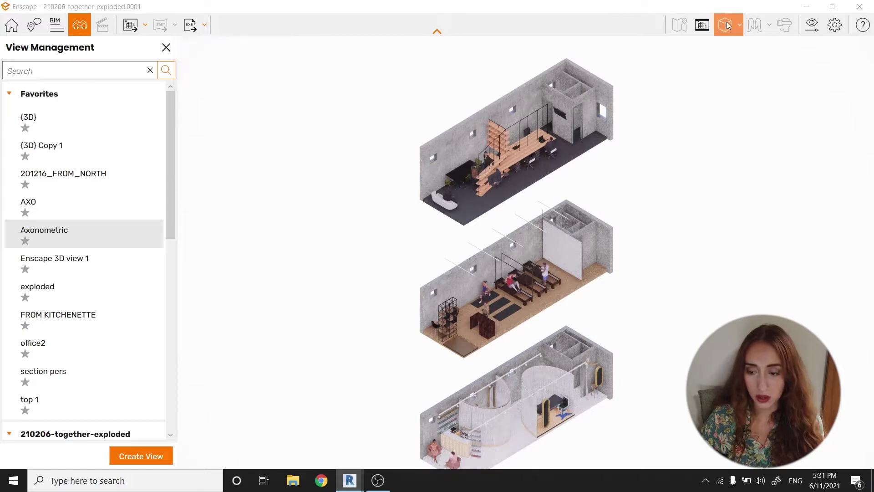
- Raise Rendering Quality to Ultra and switch Output Resolution to Custom
click(818, 30)
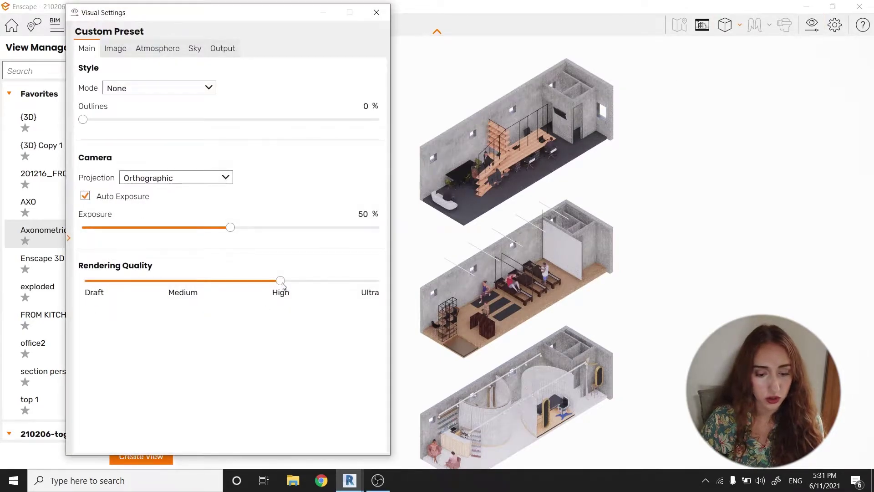
drag(280, 280, 378, 281)
click(115, 49)
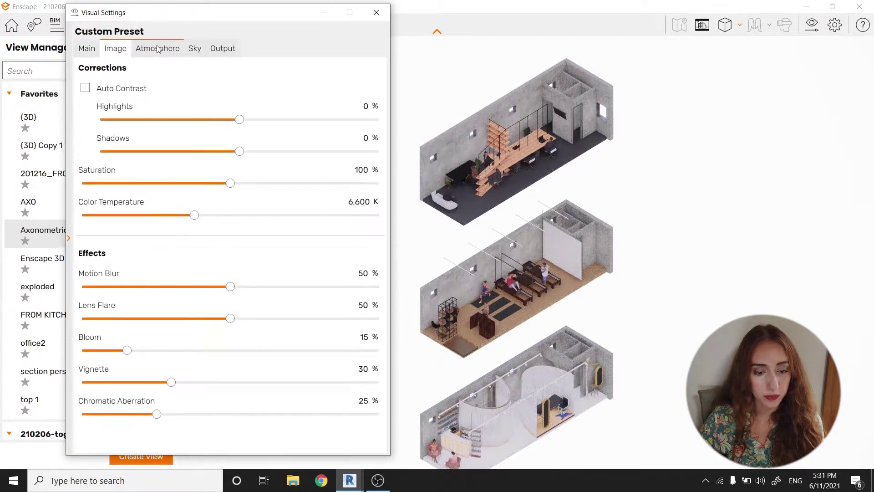
click(222, 50)
click(194, 88)
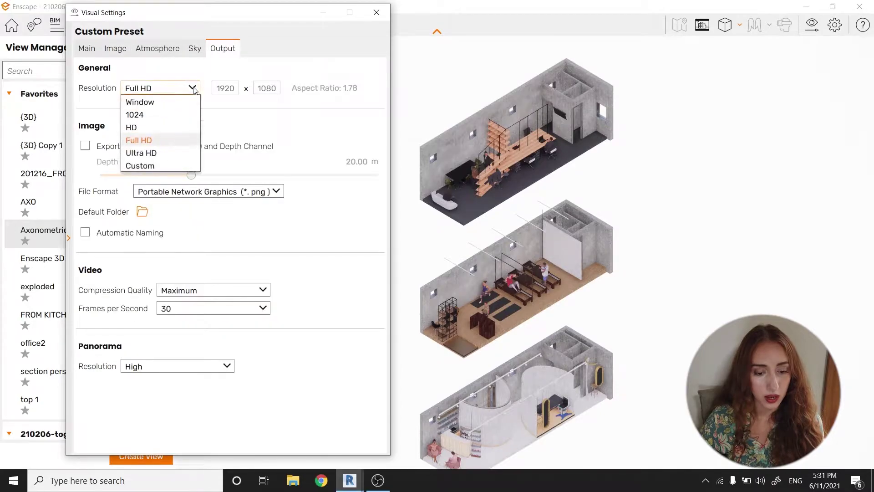
click(146, 167)
- Set the custom resolution to 4000 × 6000 and enable Object-ID, Material-ID and depth export
double_click(231, 87)
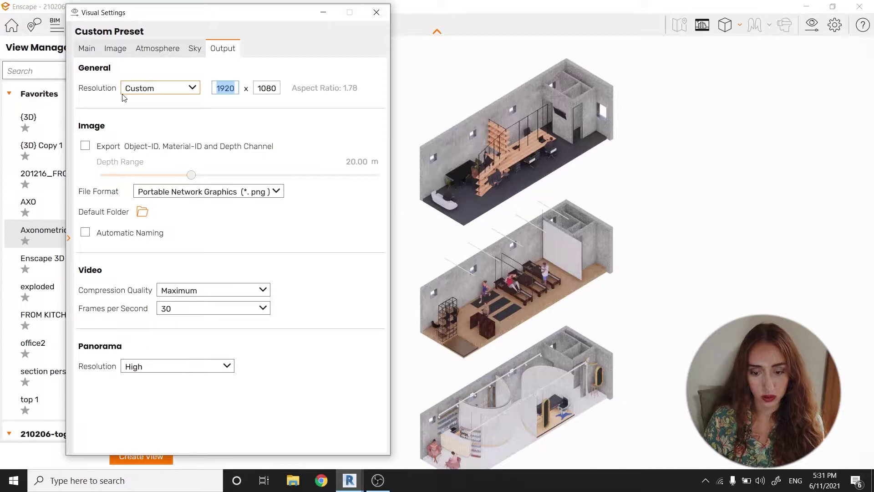
text(4000)
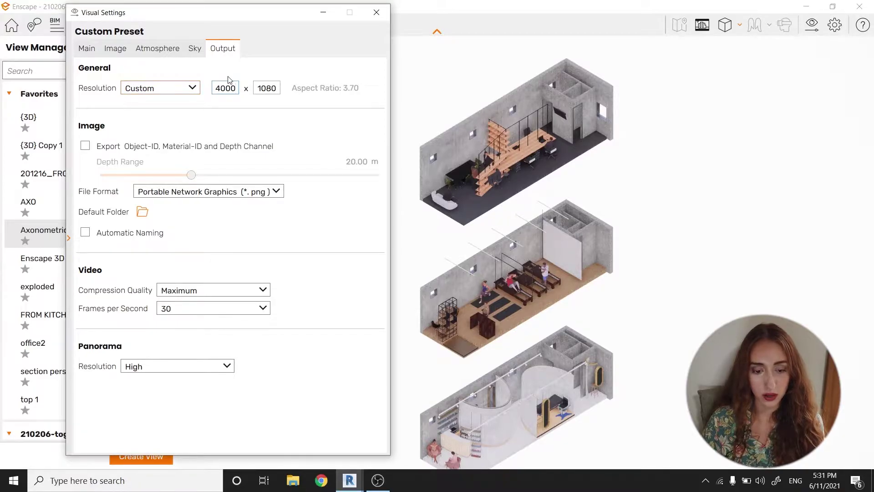
key(Tab)
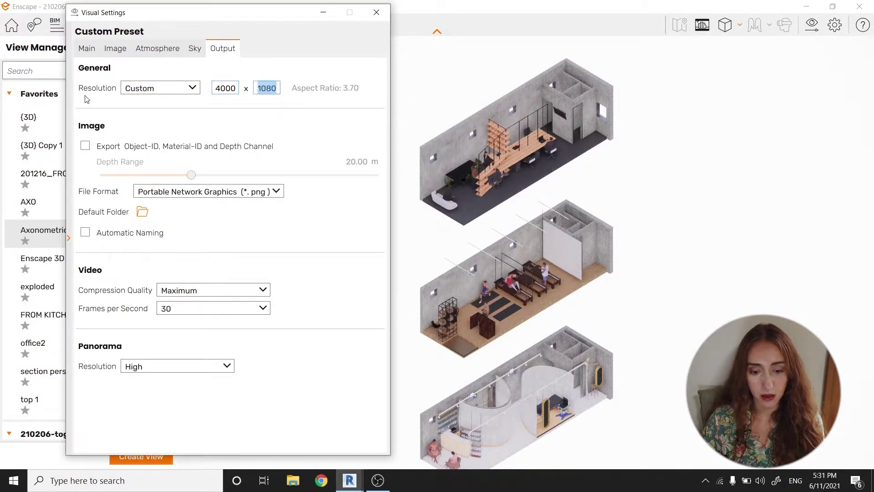
text(6000)
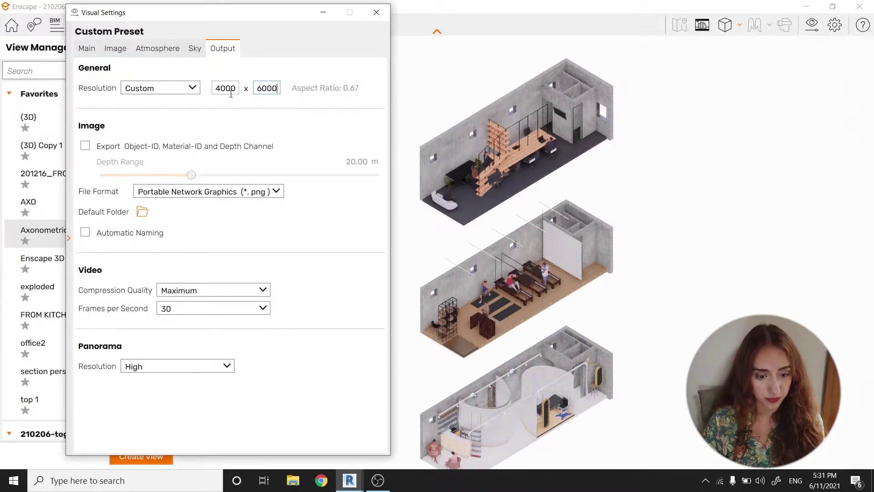
click(85, 145)
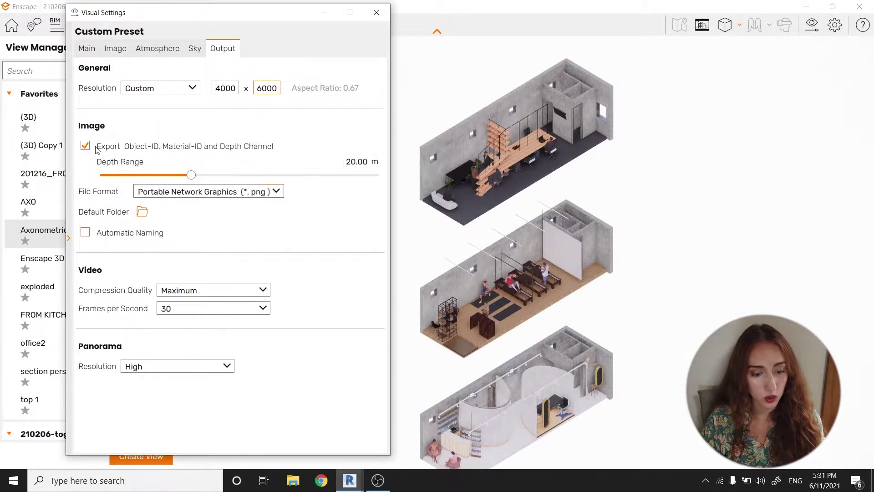
- Keep panorama resolution High and compression Maximum, then raise Exposure to 67%
click(171, 366)
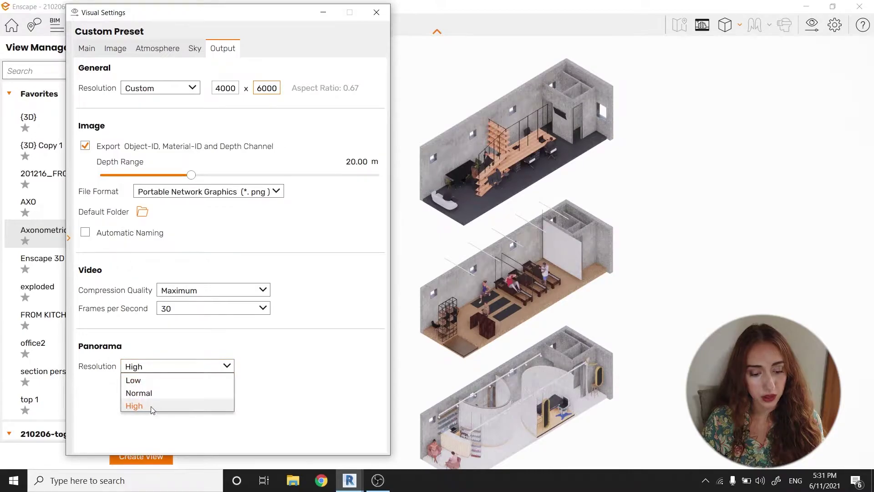
click(150, 368)
click(195, 293)
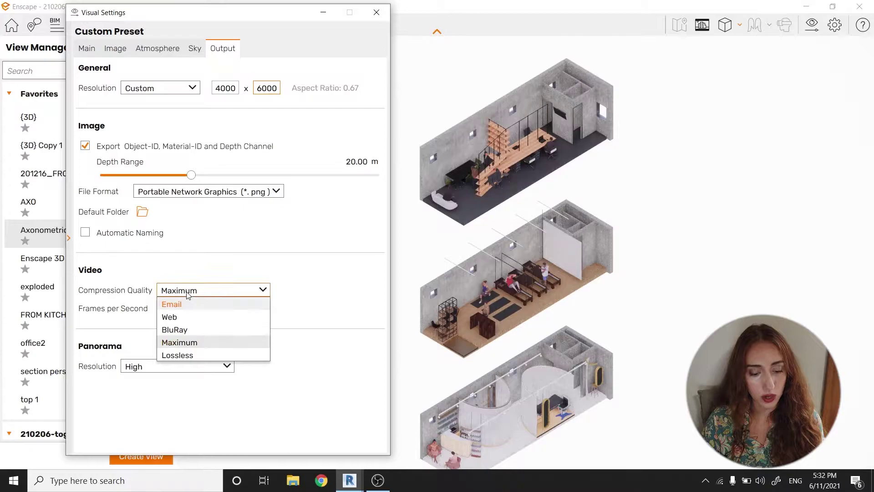
click(189, 295)
click(172, 292)
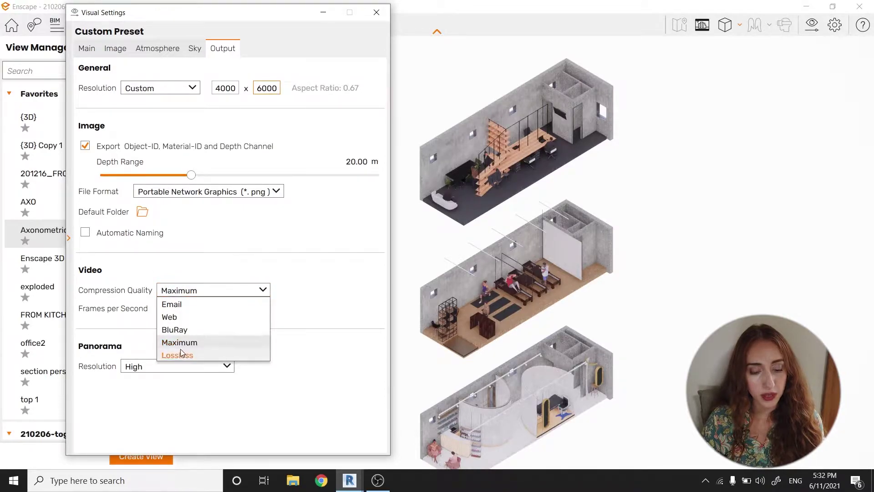
click(189, 297)
click(87, 49)
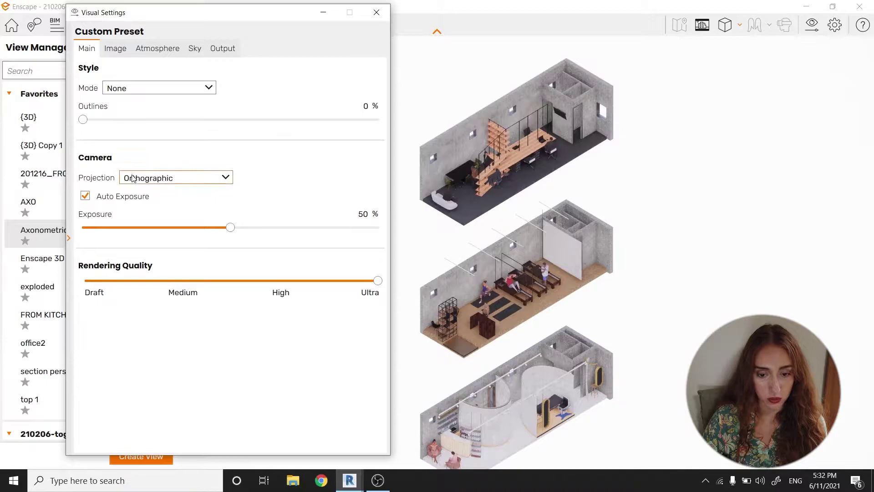
drag(217, 235, 282, 236)
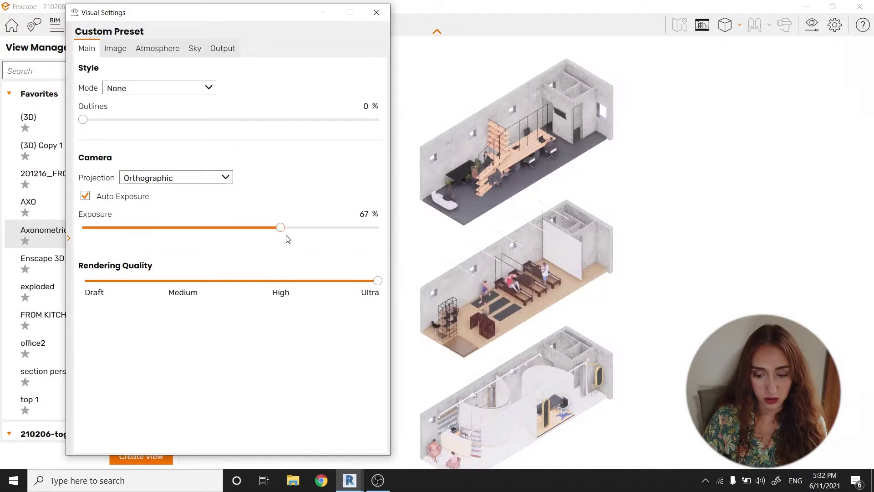
- Reset Exposure to 50% and save a screenshot into Desktop > The Tokyo Drafts
click(342, 214)
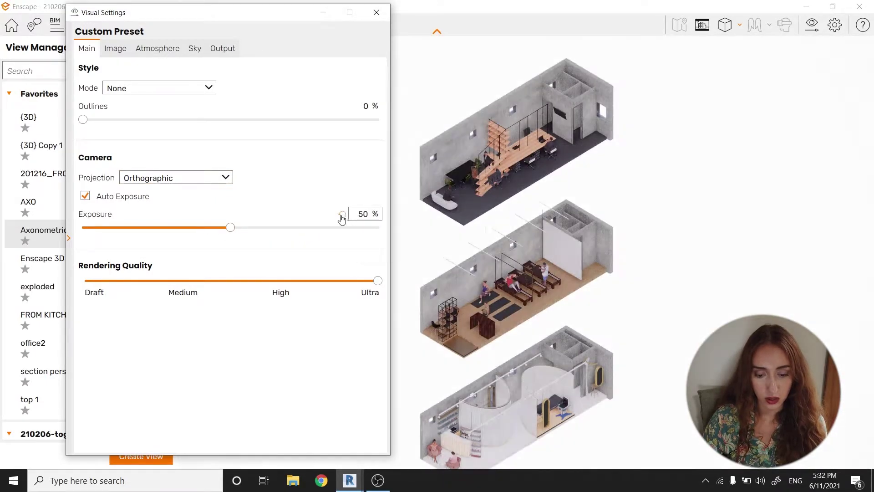
click(376, 12)
click(135, 29)
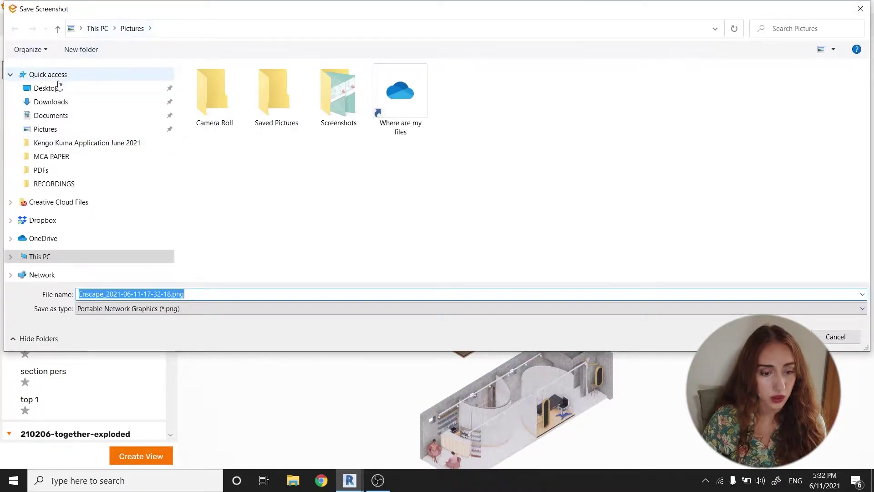
click(46, 88)
key(t)
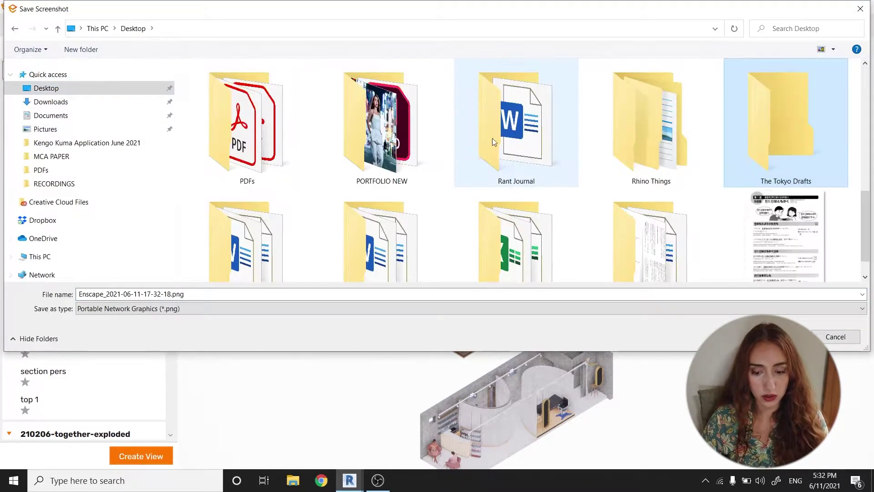
double_click(756, 144)
- Create and open a new folder named 'Axonometric Enscape Exports'
scroll(365, 145, down, 1)
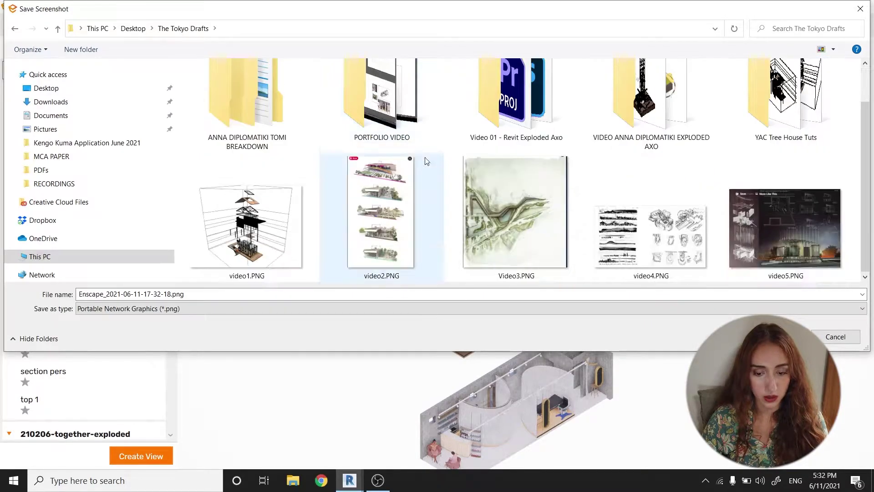
right_click(851, 137)
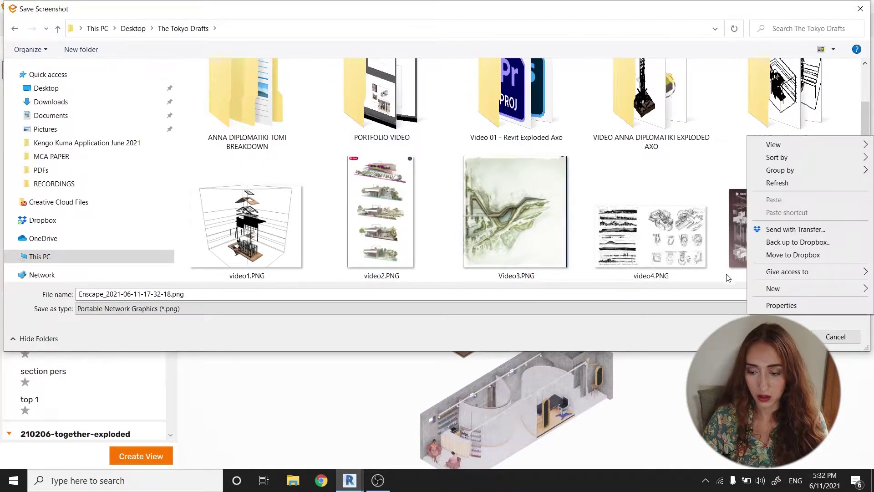
mouse_move(776, 288)
click(601, 290)
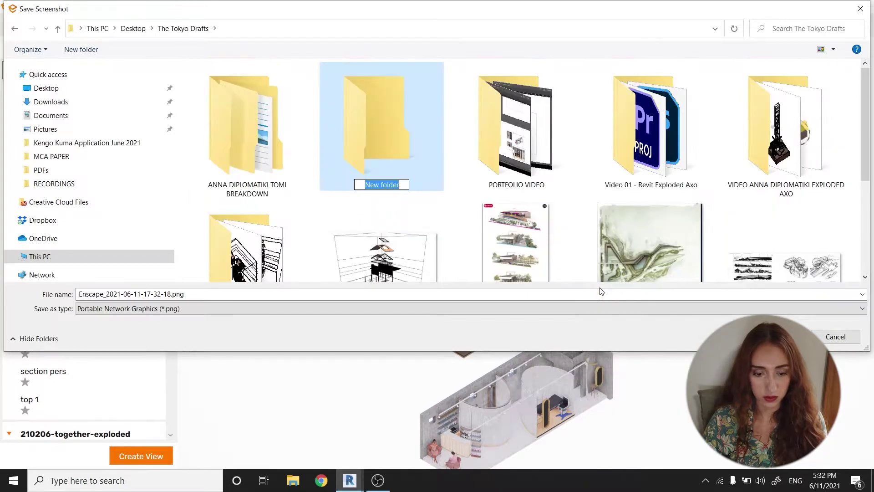
text(Axonomet)
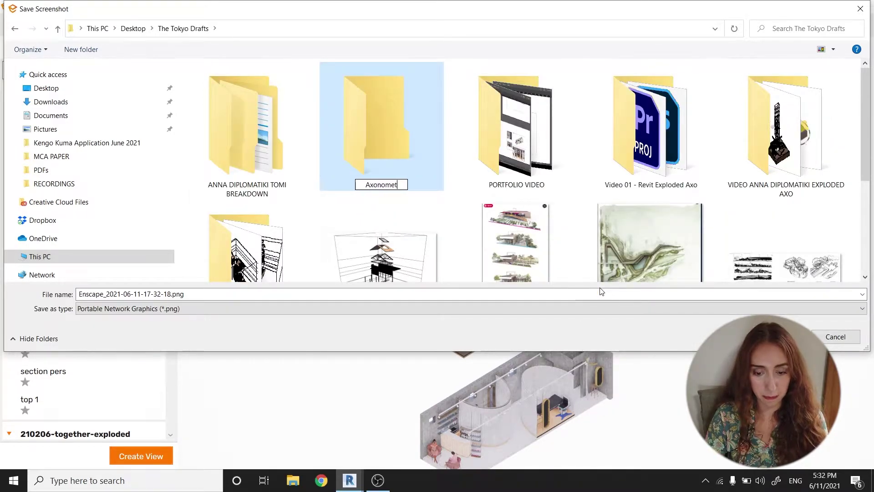
text(ric Ens)
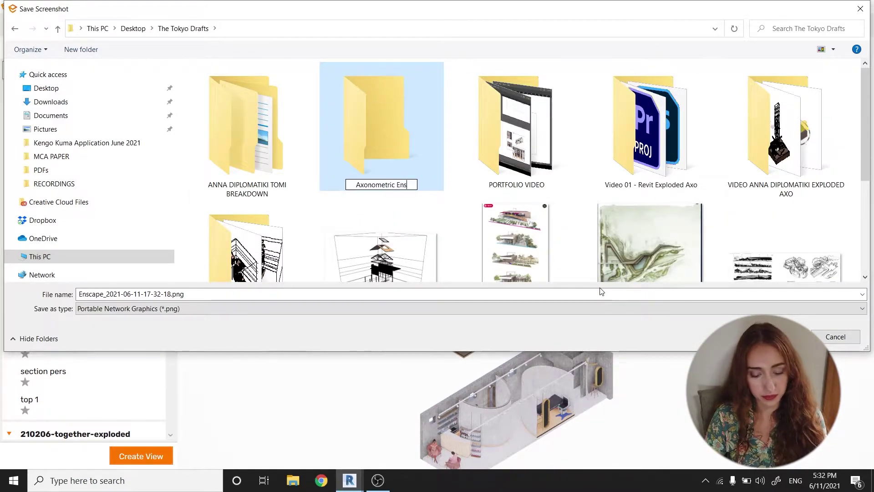
text(cape Exports)
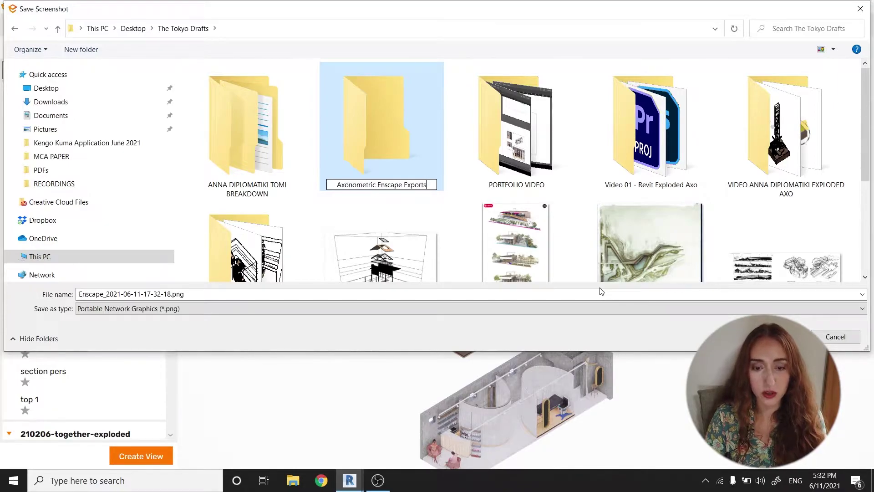
key(Return)
key(Return)
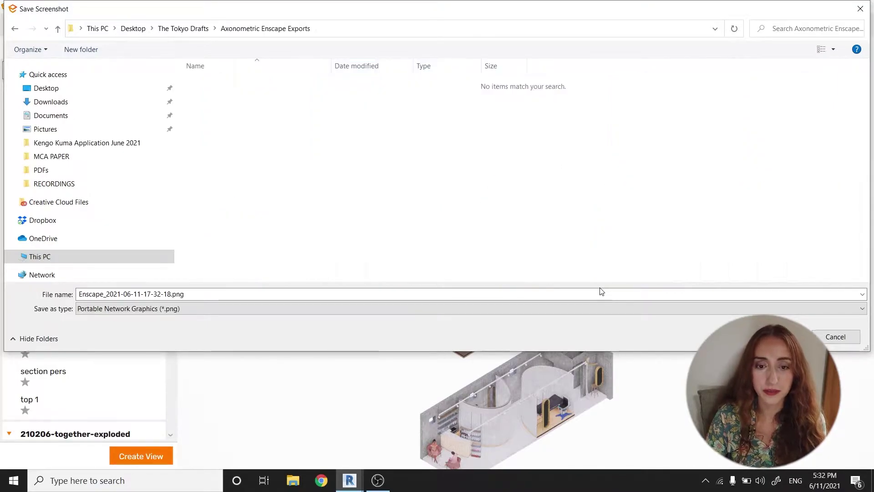
- Save the screenshot as '1-materials-only'
double_click(272, 294)
text(mater)
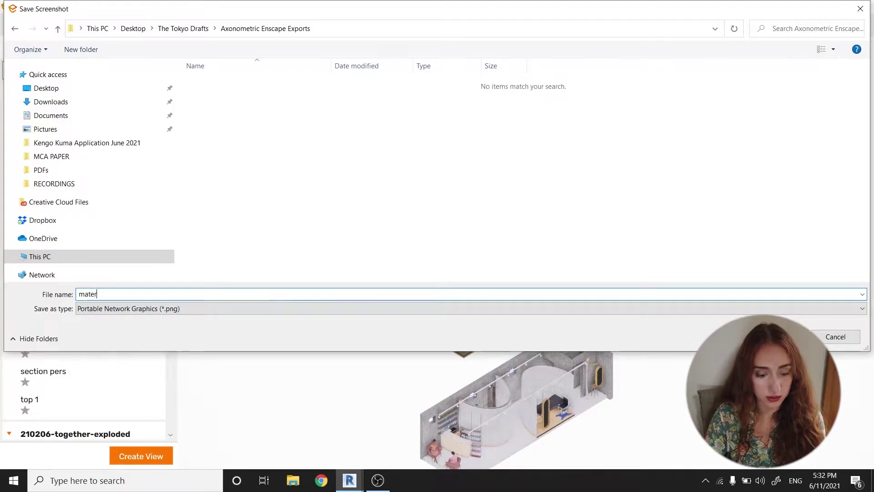
key(BackSpace)
key(BackSpace)
key(BackSpace)
key(BackSpace)
key(BackSpace)
text(1)
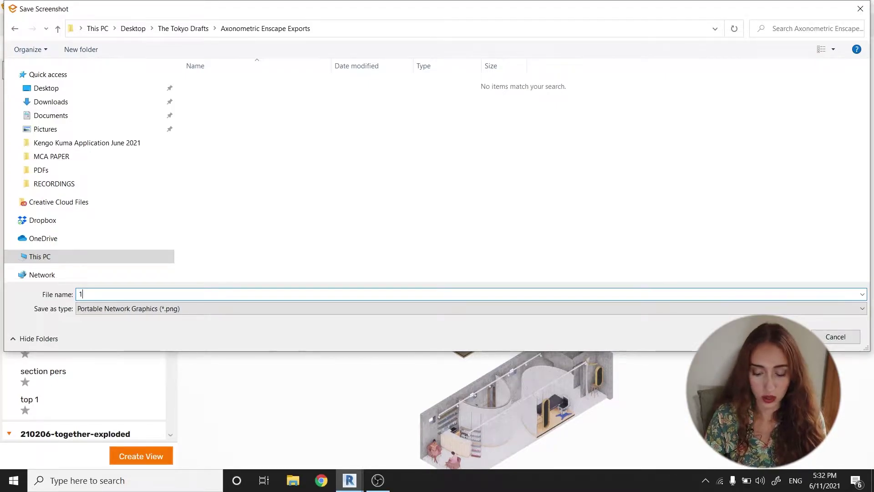
text(-materials)
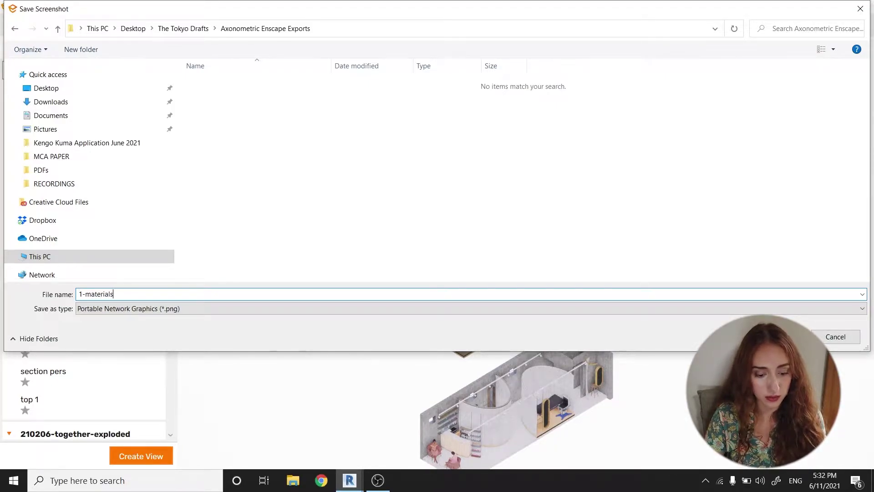
text(-only)
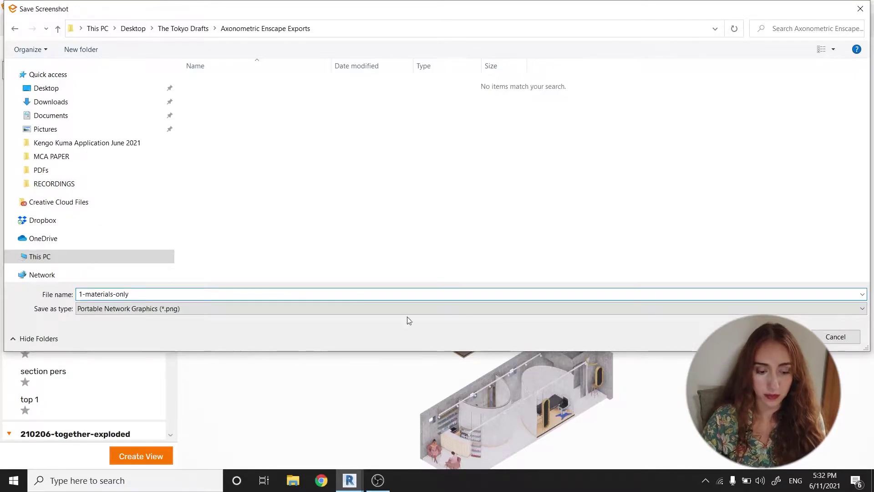
key(Return)
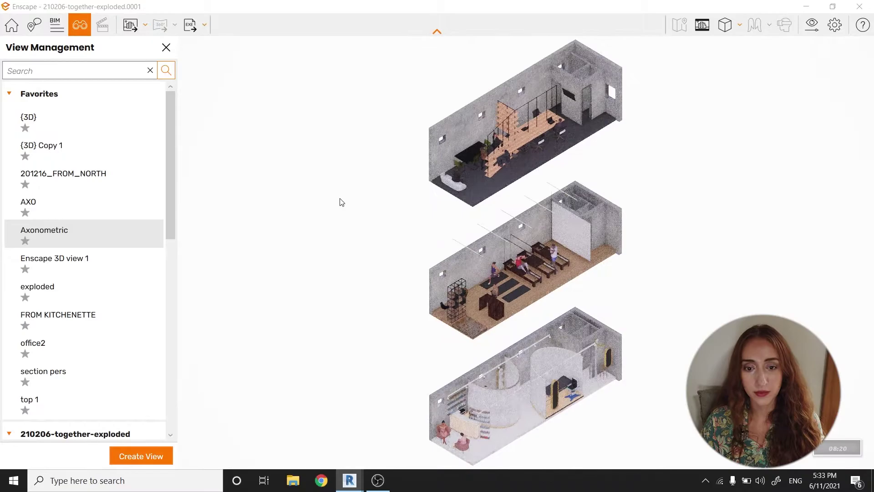
- Untick Export Object-ID, Material-ID and Depth Channel on the Output page, then return to Main
click(812, 28)
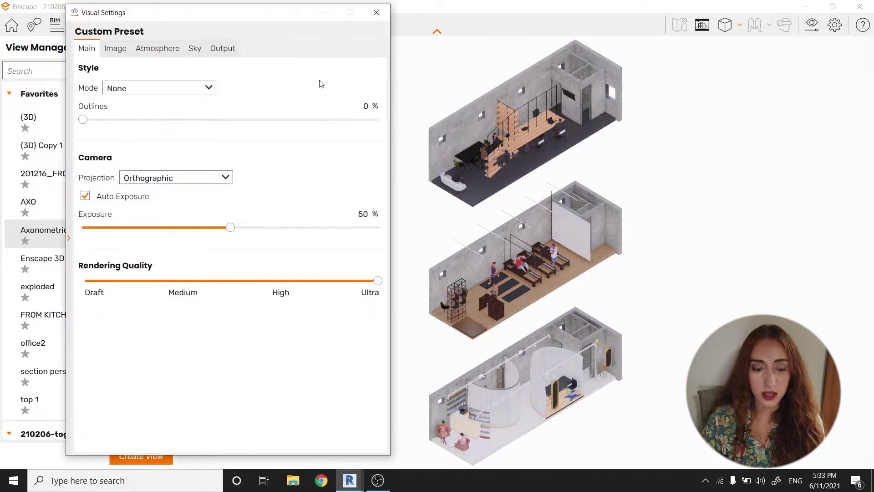
click(194, 49)
click(222, 48)
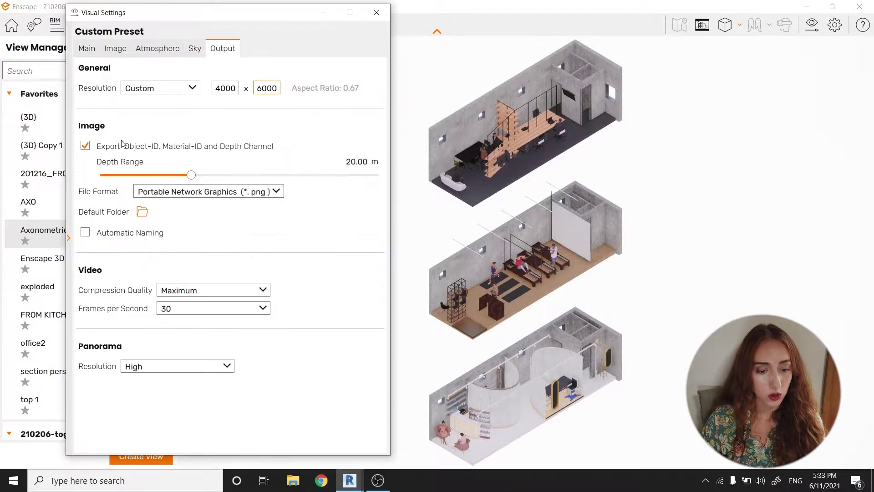
click(86, 146)
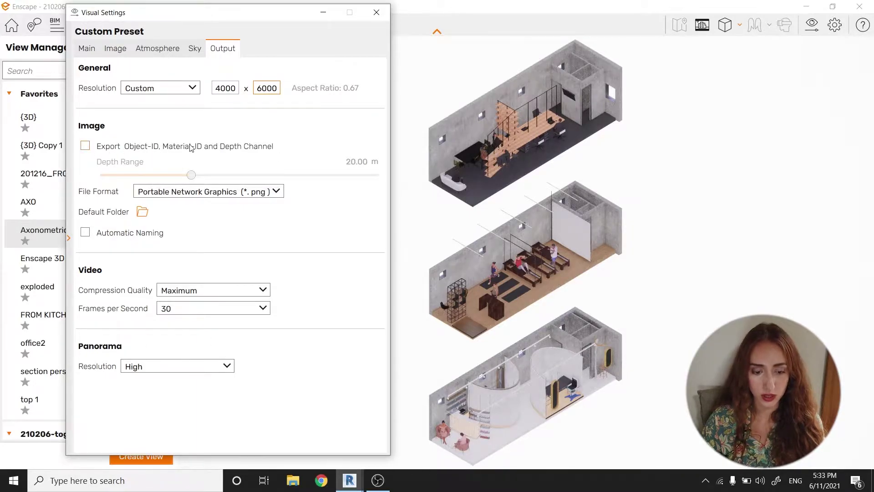
click(94, 51)
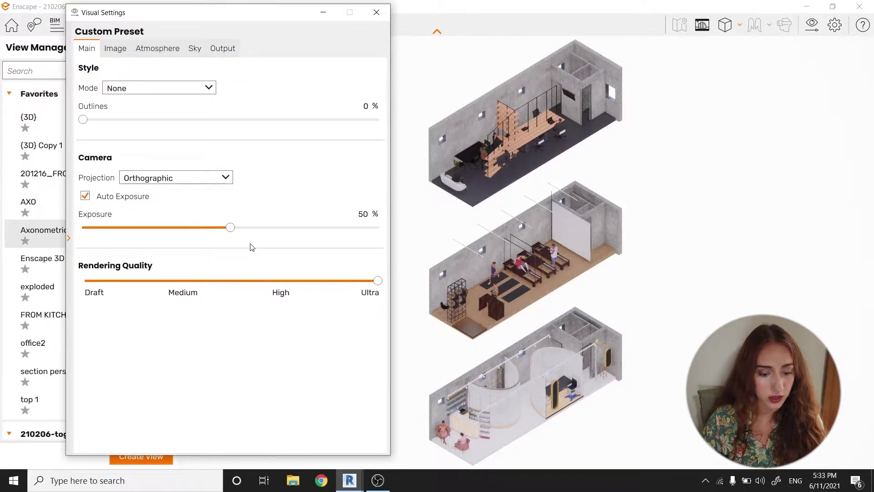
- Reopen Visual Settings and set Sun Brightness on the Atmosphere page to 48%
click(376, 12)
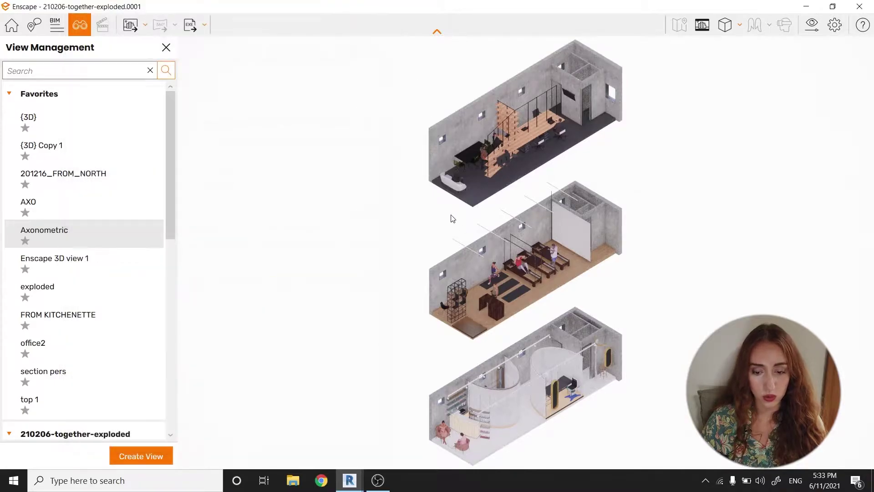
click(812, 24)
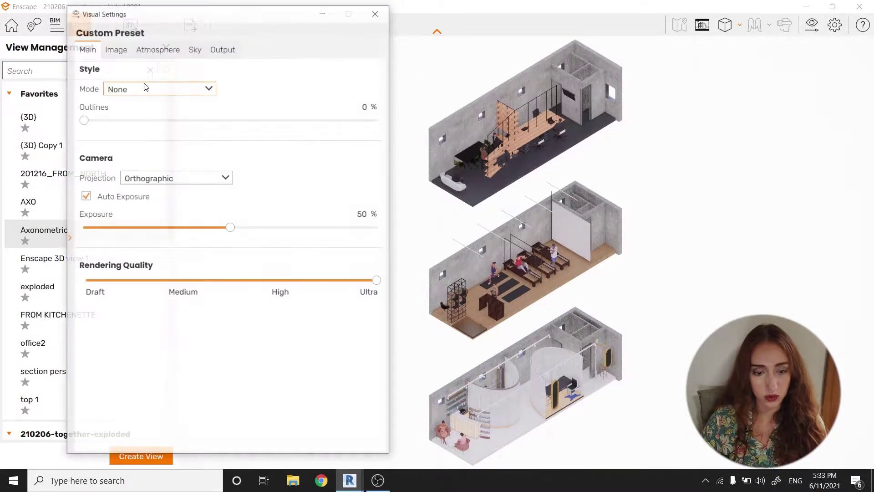
click(152, 50)
click(195, 49)
click(124, 52)
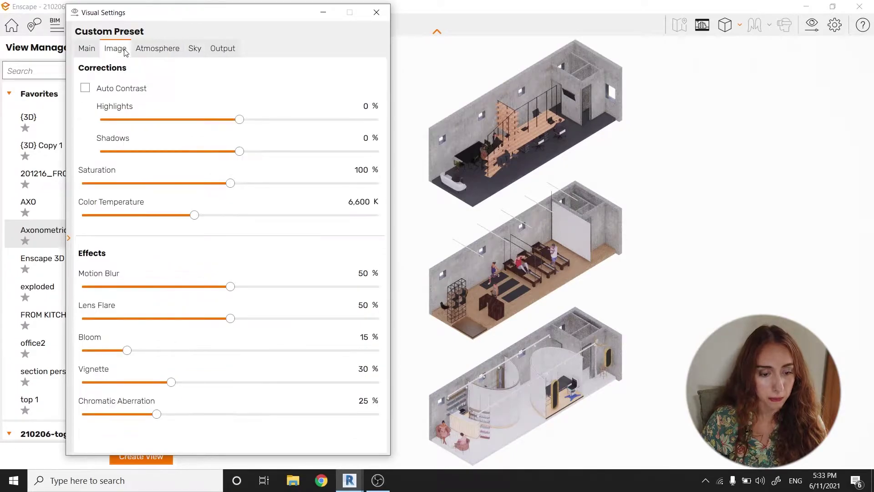
click(194, 49)
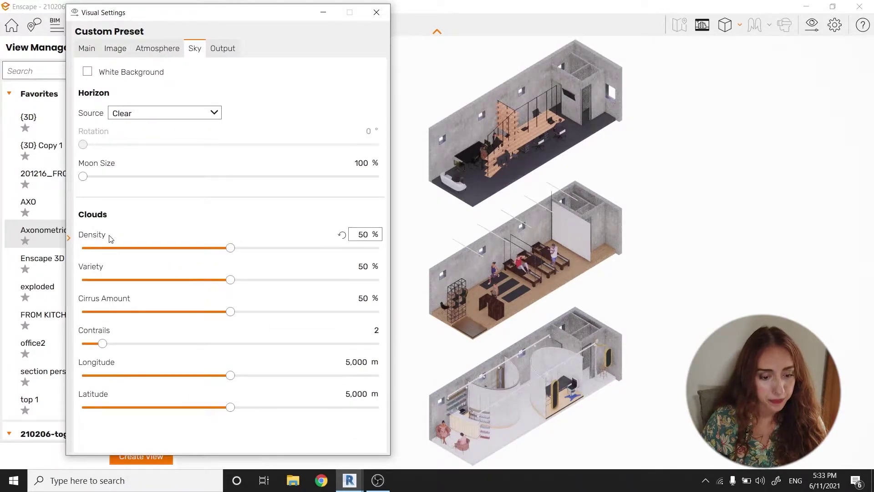
click(145, 47)
drag(83, 204, 114, 218)
click(666, 230)
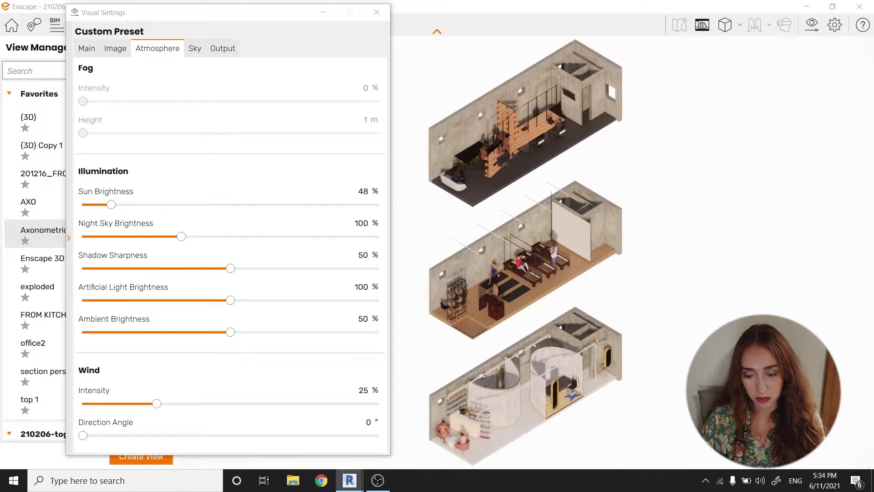
- Set the Main style Mode to White, try the Outlines slider, and raise Exposure to 63%
click(92, 51)
click(116, 90)
click(118, 112)
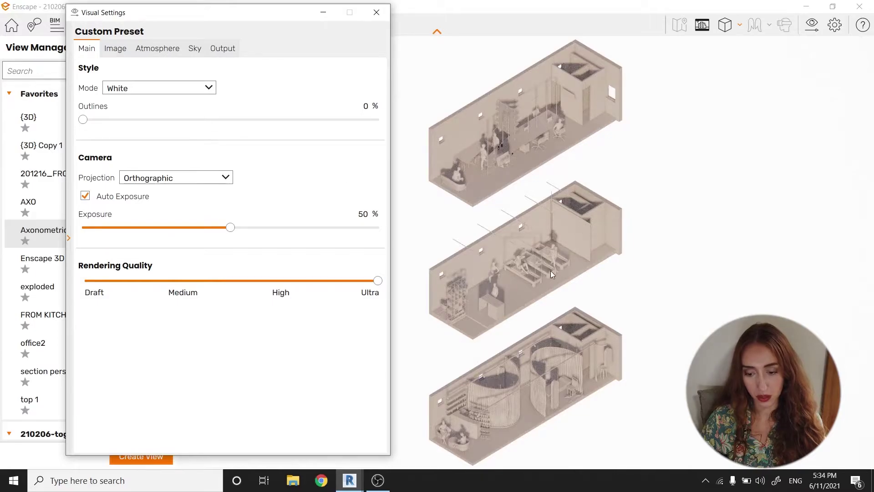
drag(83, 120, 19, 128)
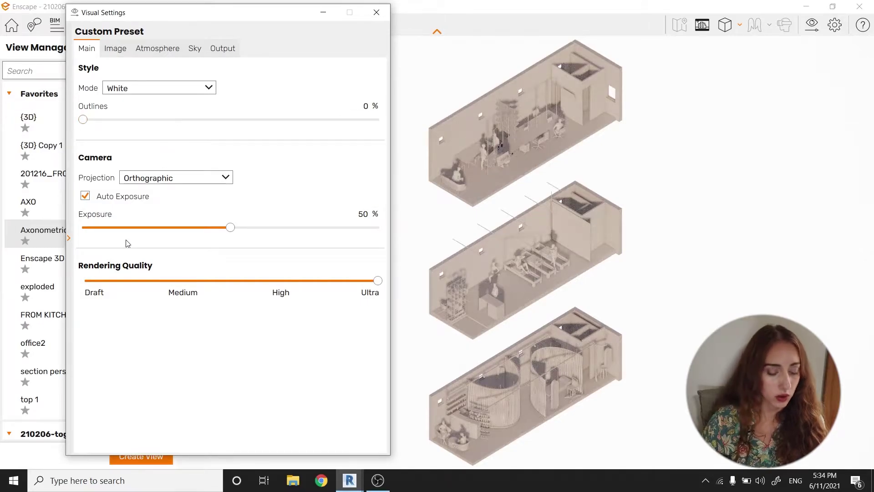
drag(229, 227, 267, 232)
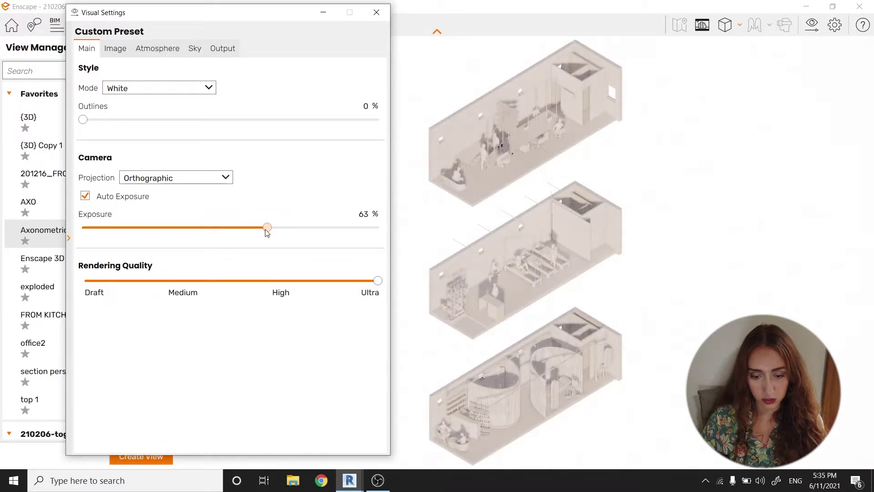
- Hide Visual Settings and restore the saved Axonometric view of the white model
click(323, 13)
scroll(539, 143, up, 2)
scroll(564, 258, up, 1)
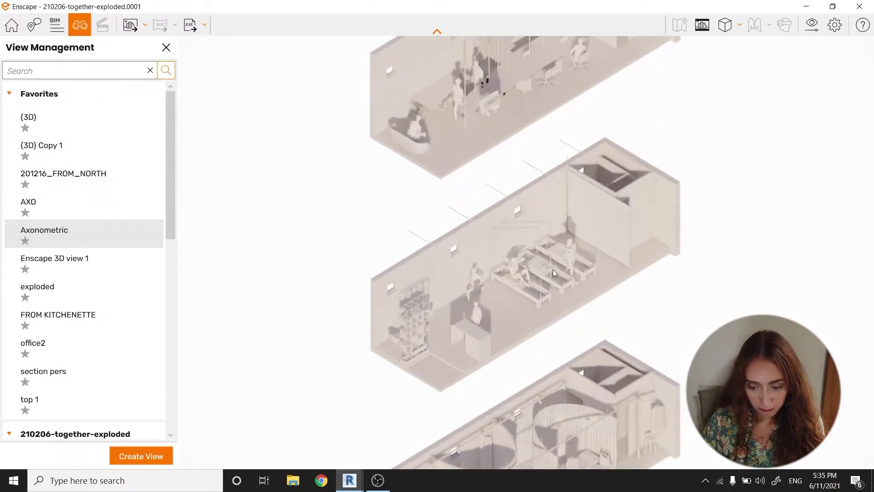
scroll(543, 271, up, 5)
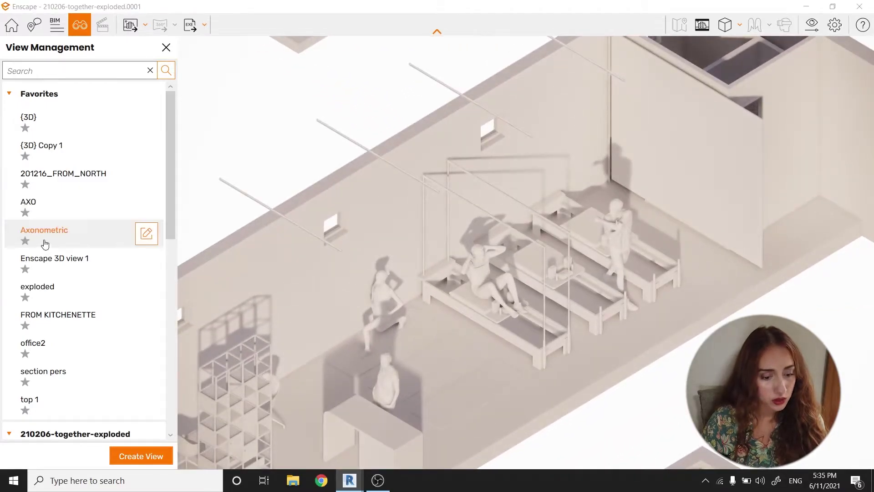
click(113, 265)
scroll(292, 251, down, 5)
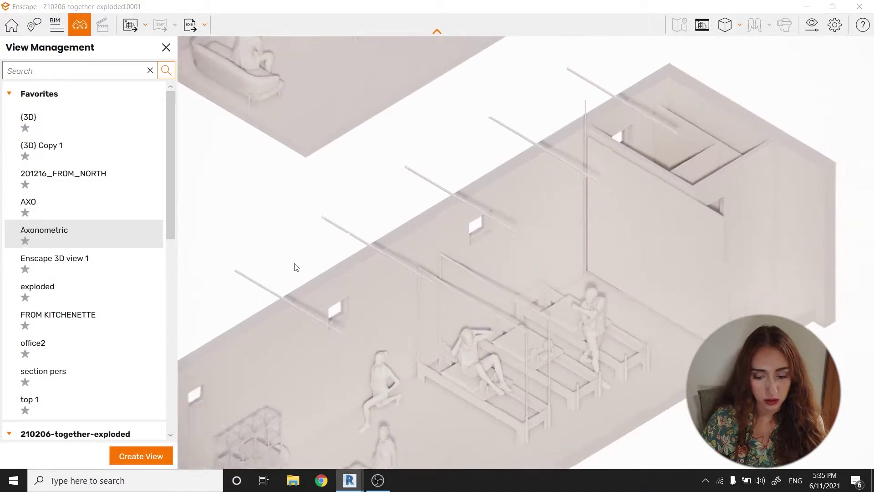
scroll(287, 269, down, 5)
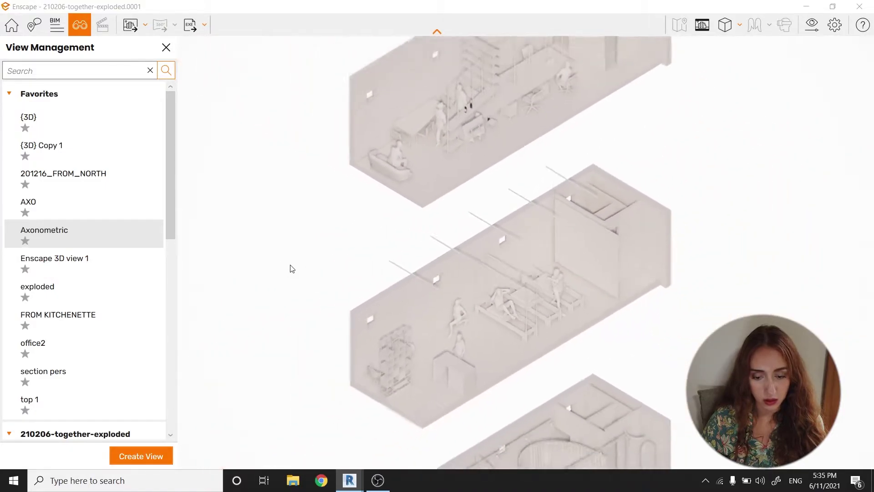
scroll(287, 268, down, 2)
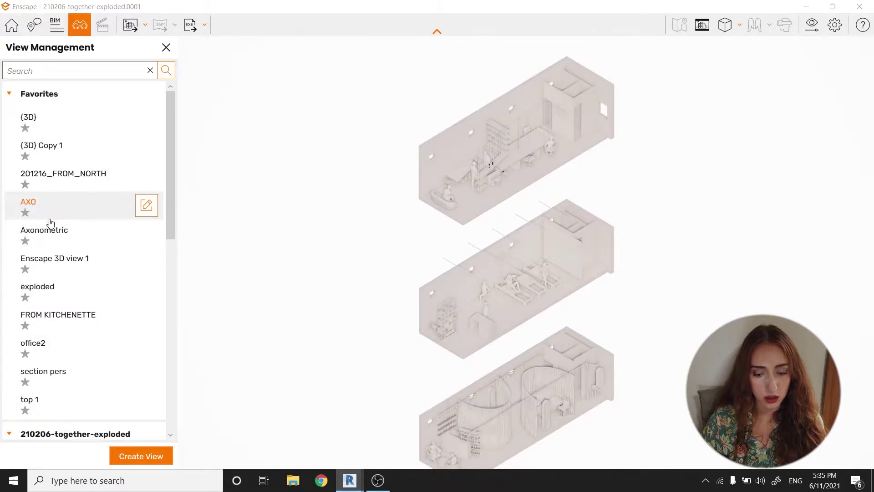
scroll(410, 255, down, 2)
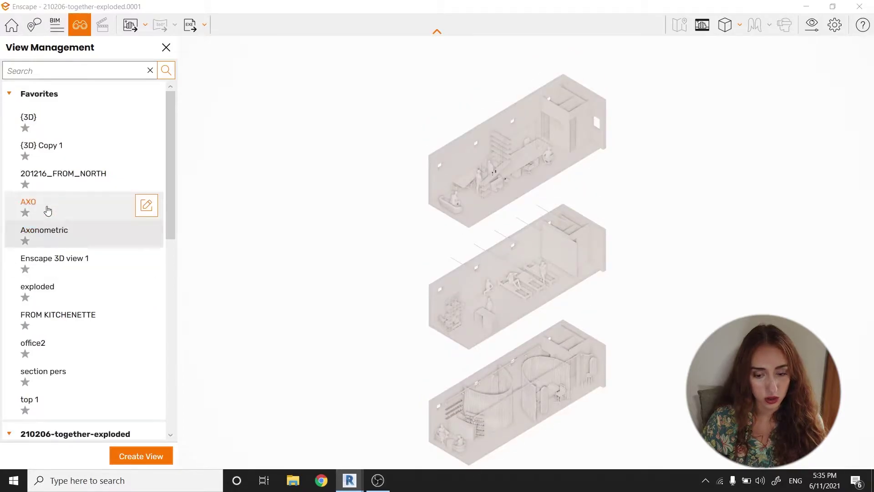
click(78, 245)
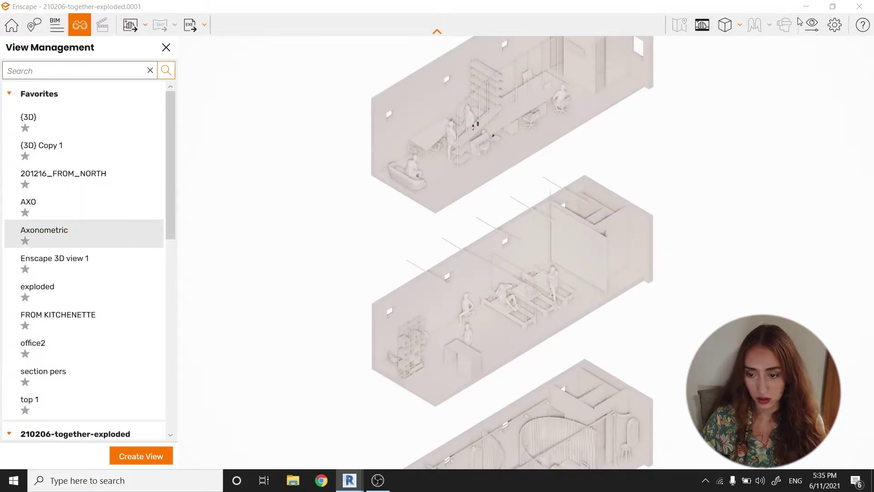
- Try Perspective and Two-Point, settle on Orthographic projection, and reapply the Axonometric view
click(730, 25)
click(746, 42)
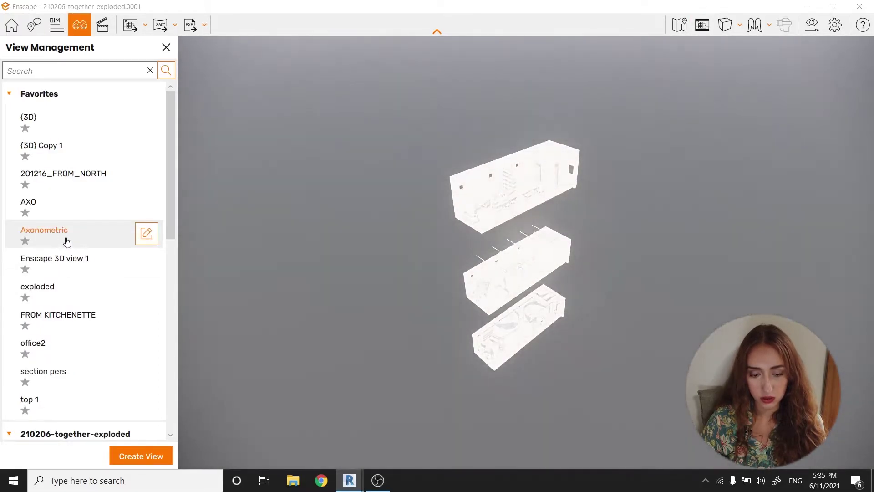
click(728, 27)
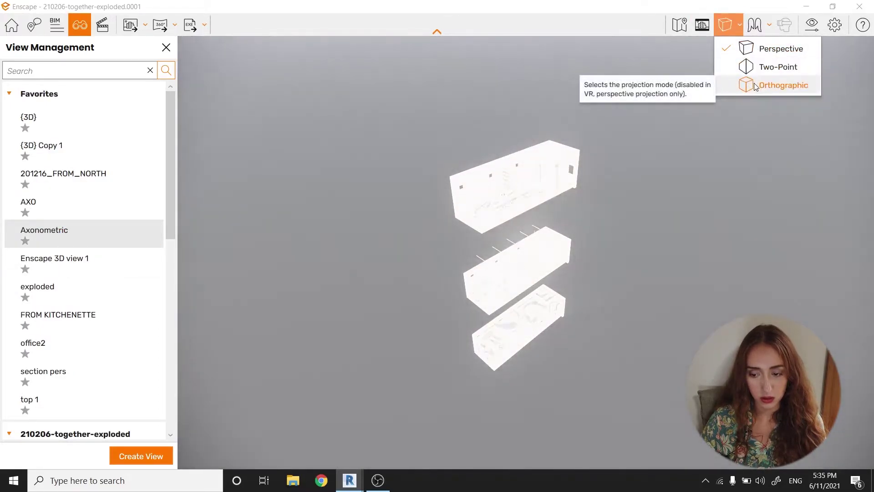
click(760, 66)
click(735, 27)
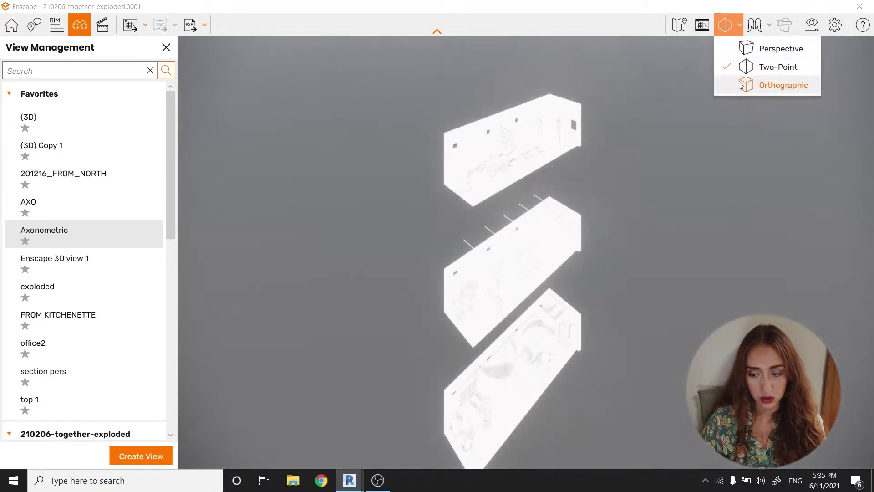
click(741, 85)
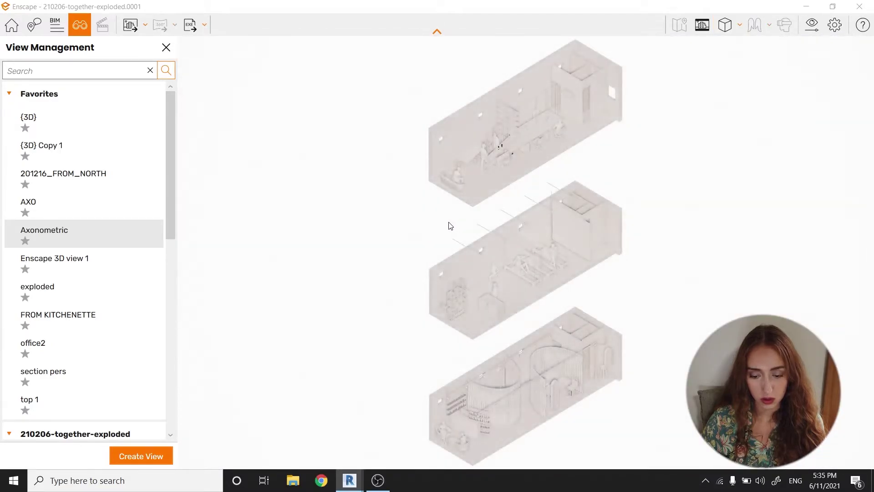
drag(565, 208, 533, 204)
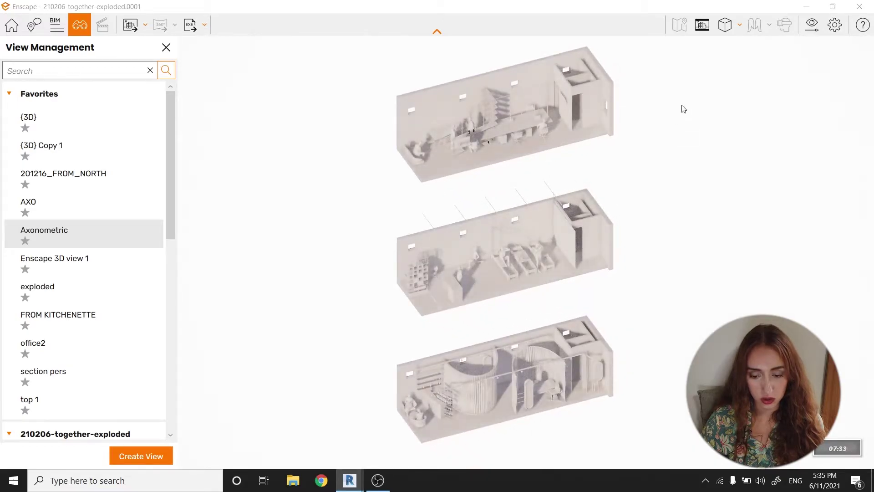
click(138, 255)
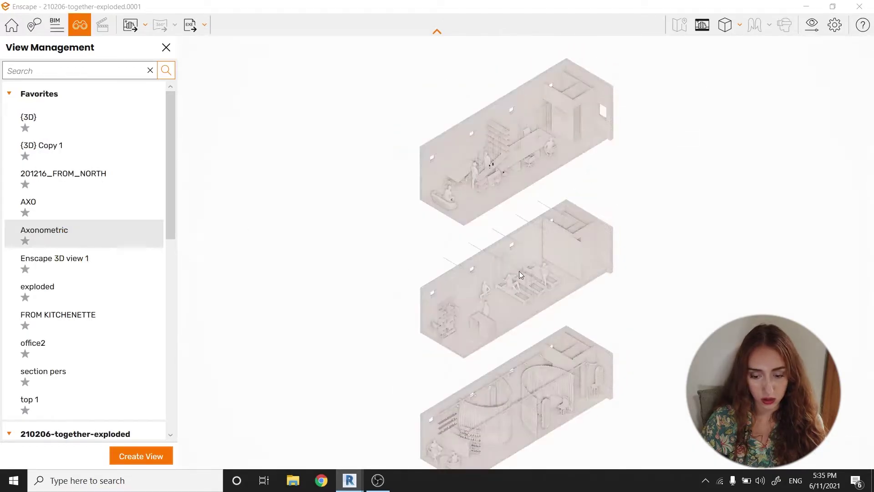
- Restore the saved Axonometric camera from the View Management Favorites list
click(62, 241)
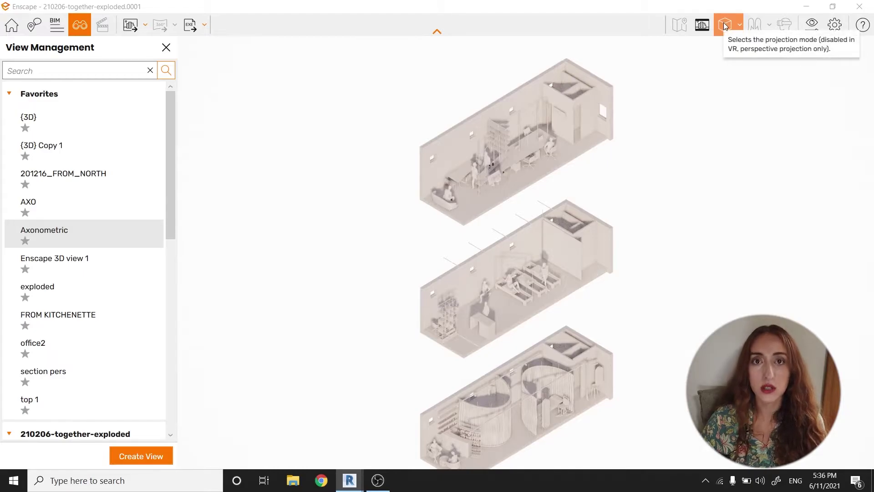
- Raise exposure slightly and push the Highlights and Shadows corrections to 100%
click(811, 25)
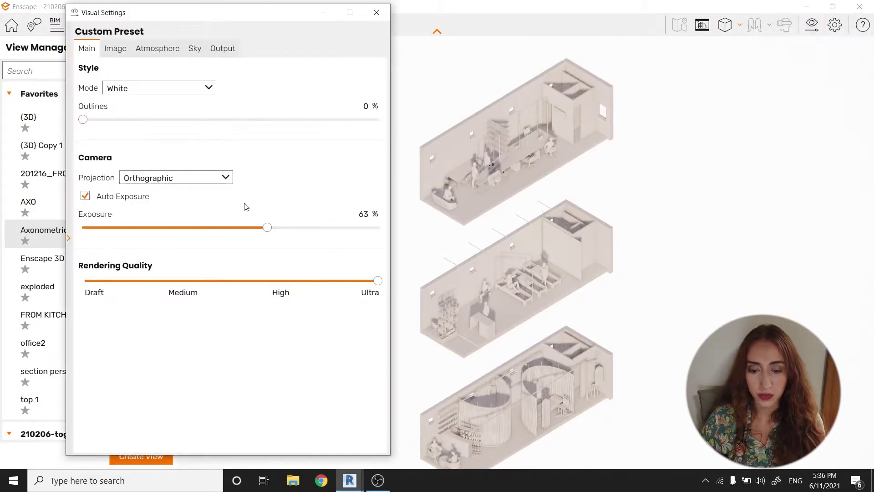
mouse_move(267, 227)
mouse_down()
mouse_move(377, 230)
mouse_move(241, 229)
mouse_move(277, 239)
mouse_up()
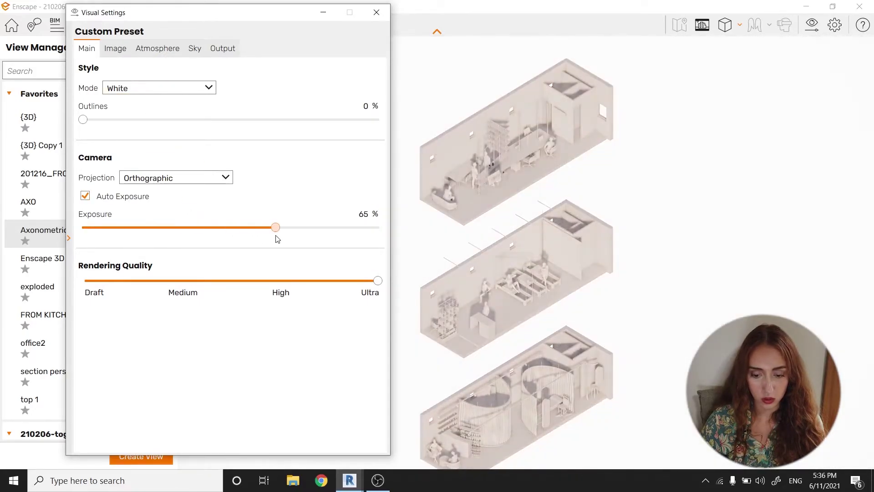
click(115, 48)
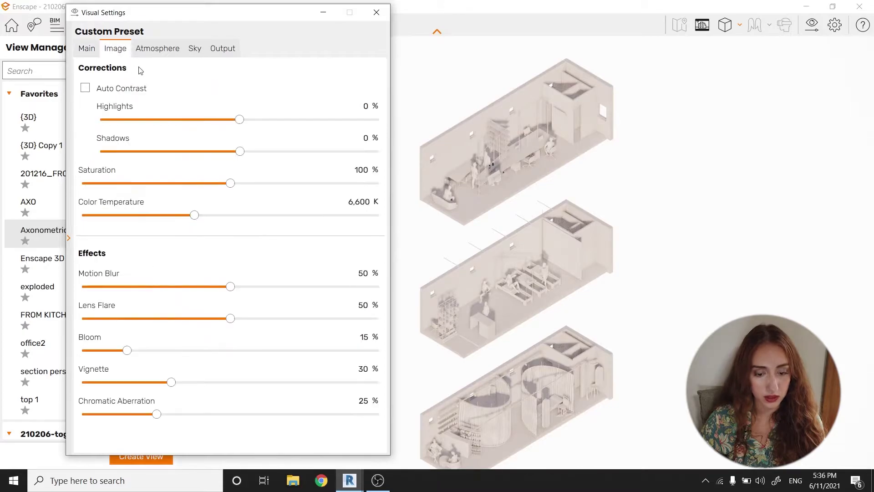
drag(239, 119, 399, 124)
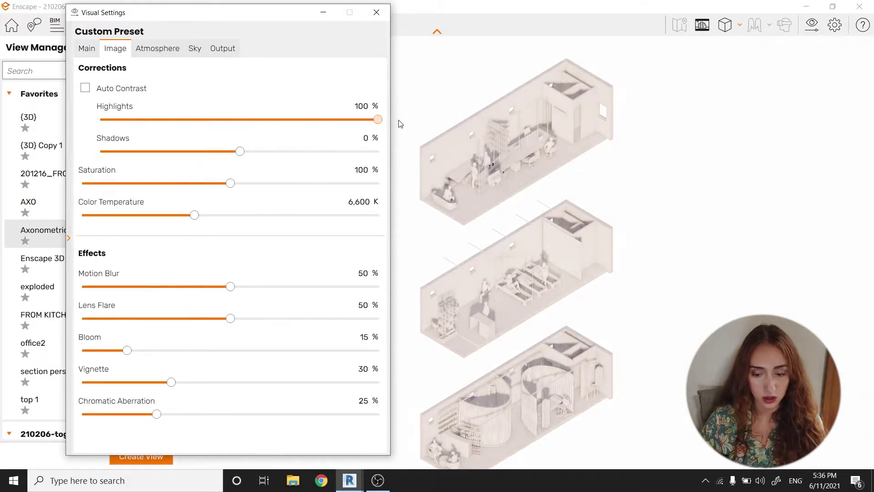
drag(241, 151, 436, 156)
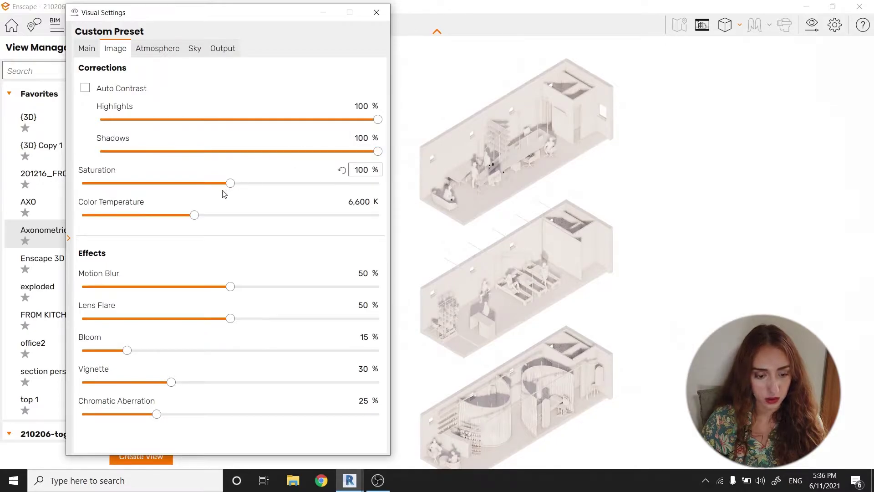
- Compare automatic contrast on and off, keeping the manual highlight and shadow corrections
click(151, 44)
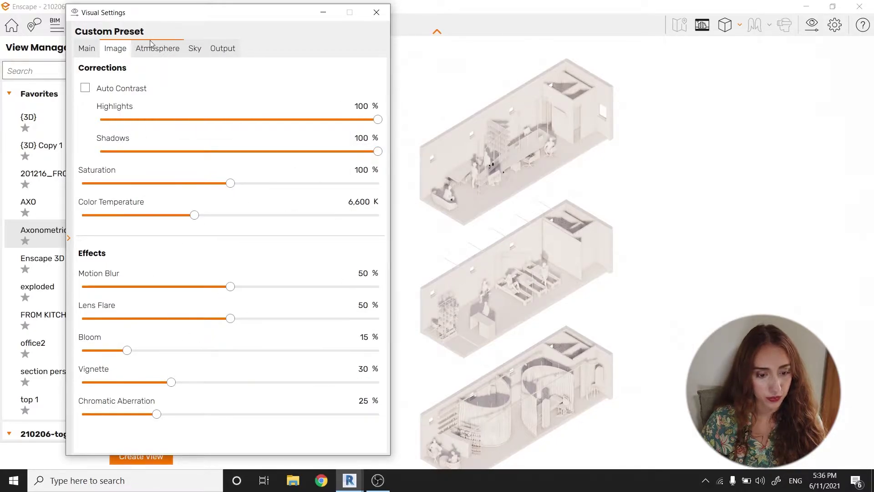
click(110, 45)
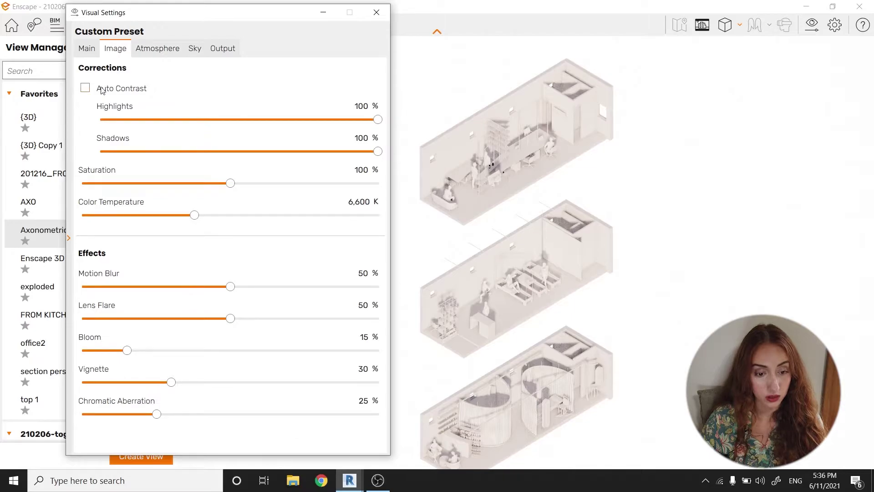
click(101, 89)
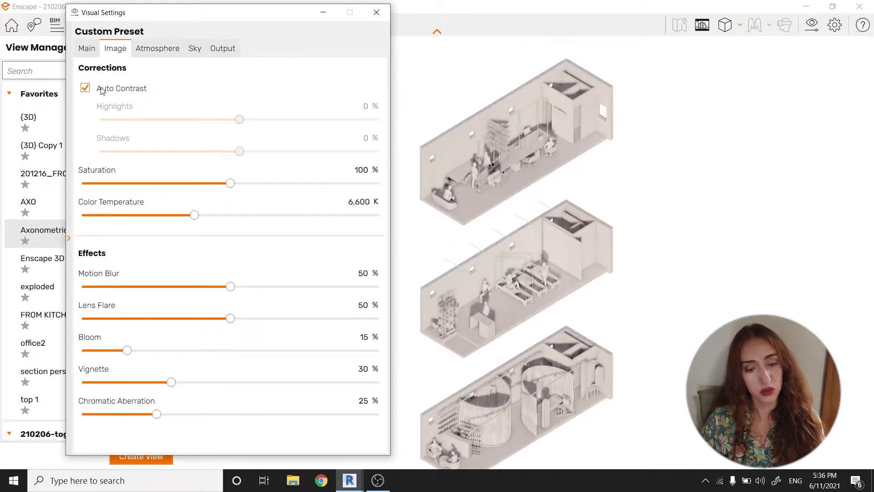
click(85, 88)
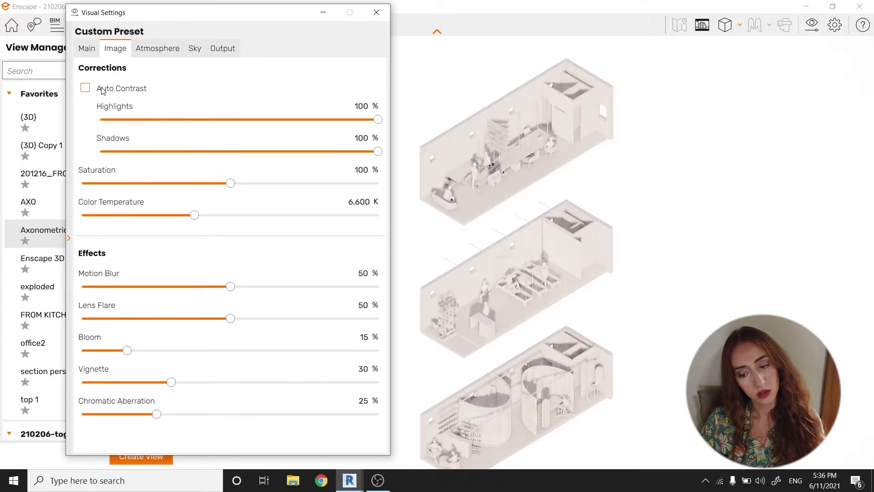
click(101, 89)
click(102, 89)
click(102, 90)
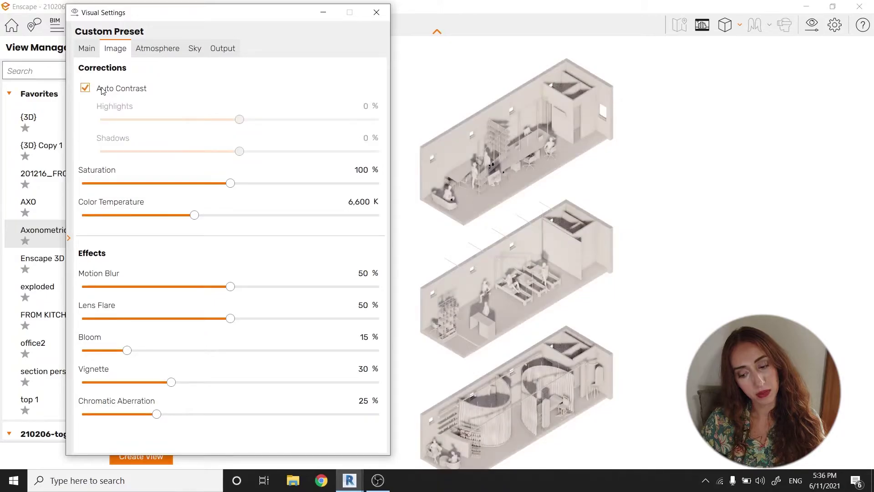
click(101, 89)
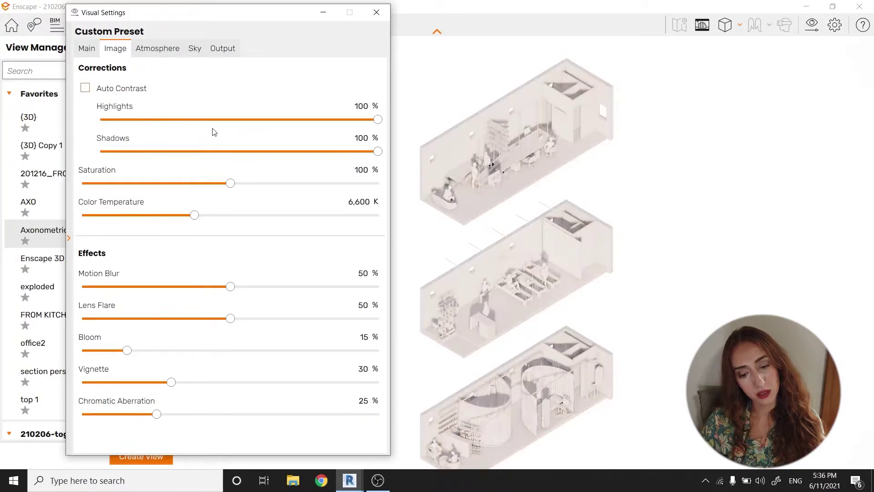
- Raise Sun Brightness to 231%, then test colour temperature and reset it to 6,600 K
click(157, 48)
drag(109, 205, 219, 207)
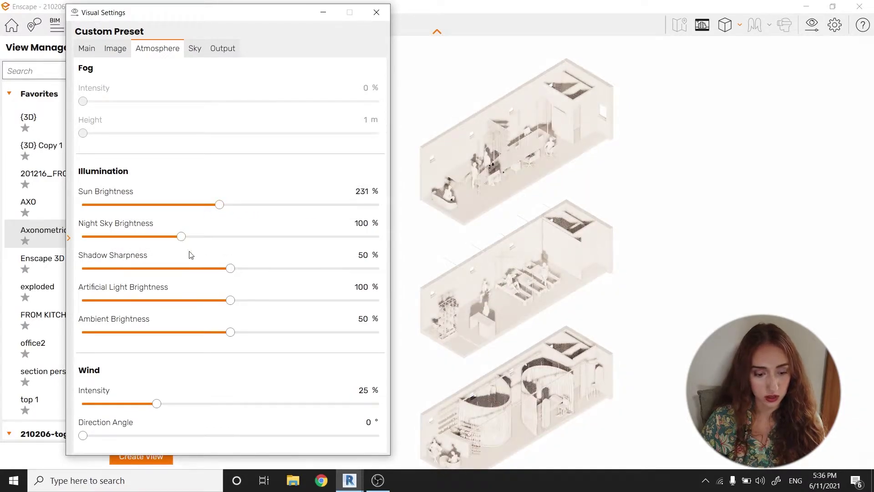
click(87, 48)
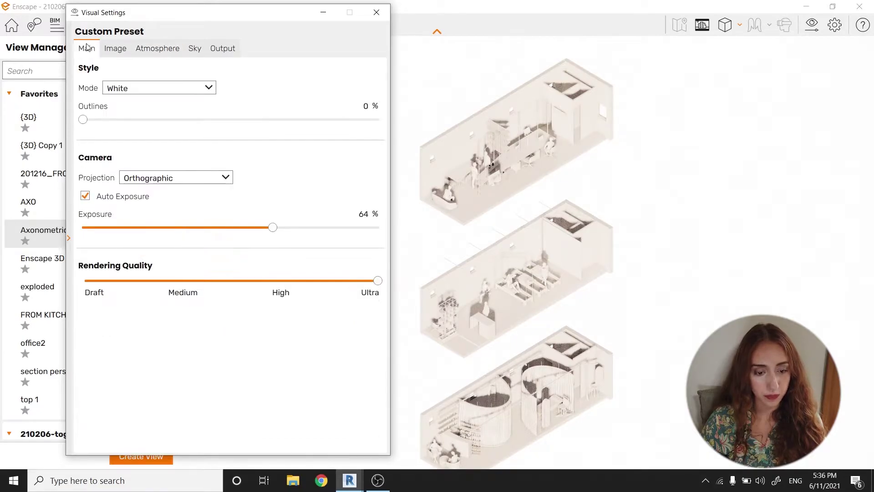
click(114, 49)
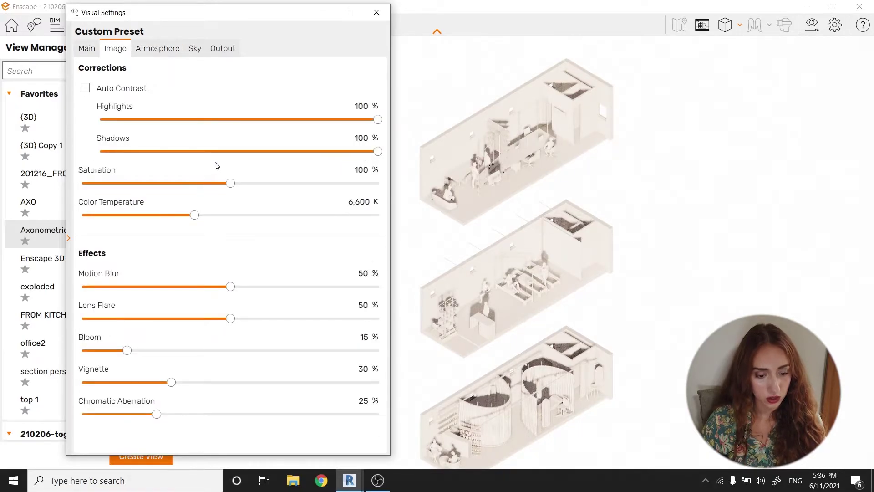
mouse_move(194, 214)
mouse_down()
mouse_move(152, 215)
mouse_move(275, 214)
mouse_move(189, 224)
mouse_up()
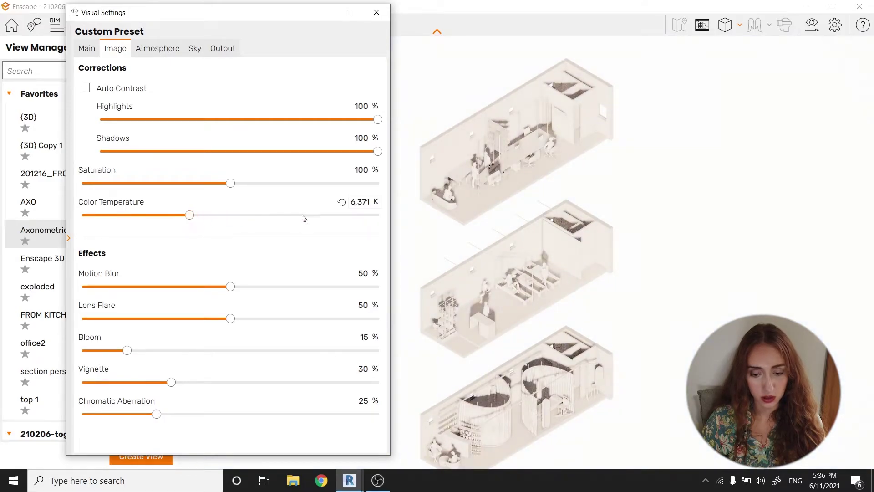
click(340, 203)
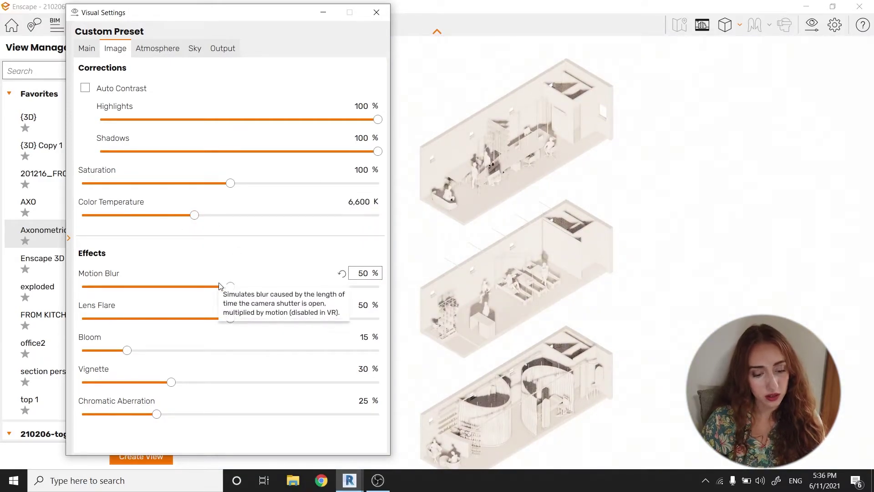
- Review the Atmosphere, Sky and Output settings, then close Visual Settings
click(164, 48)
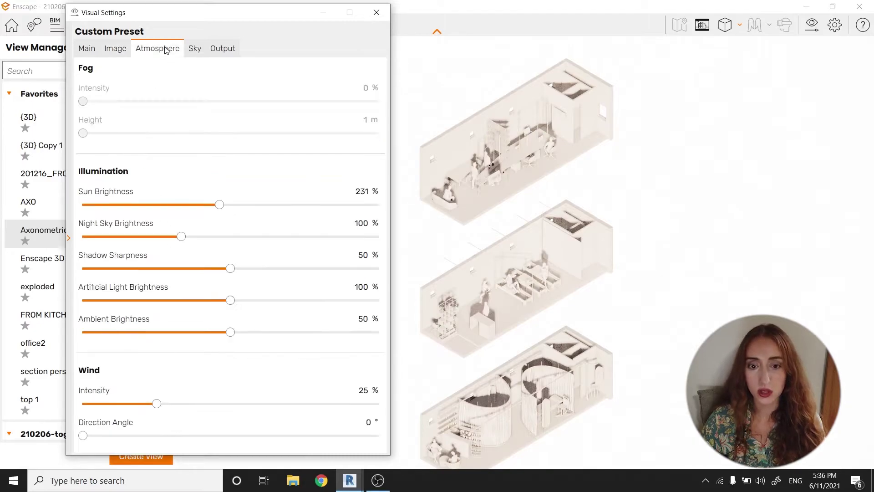
click(201, 52)
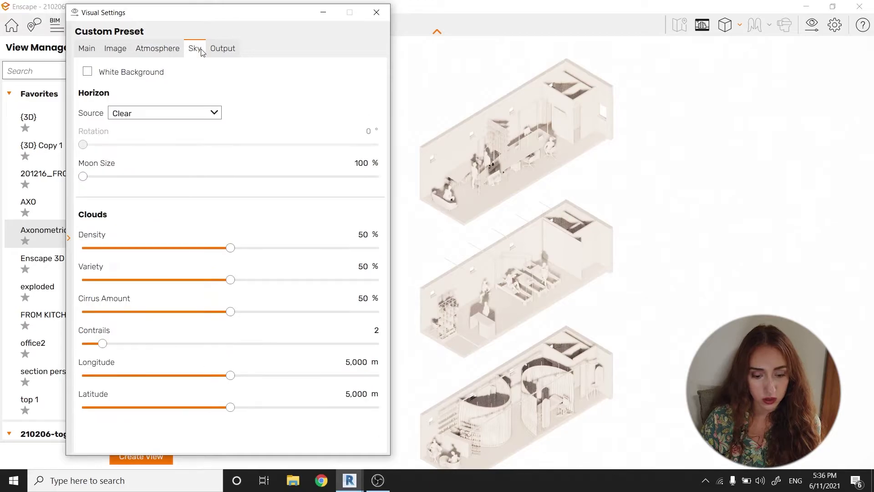
click(224, 52)
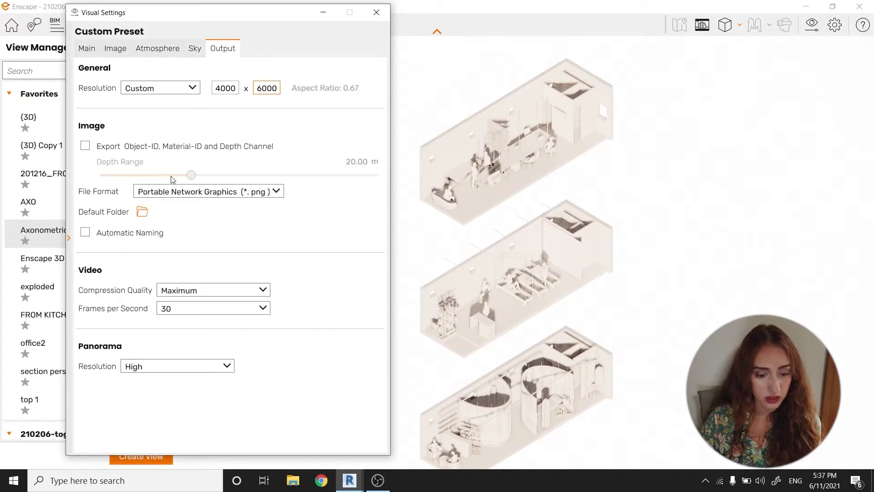
click(376, 12)
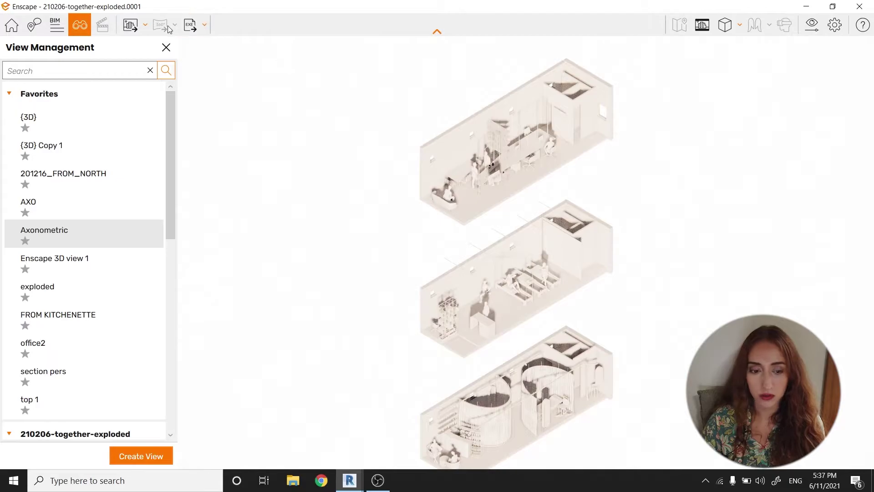
- Export the screenshot as the PNG 'white-mode-shadows-1' and return to the Enscape window
click(131, 25)
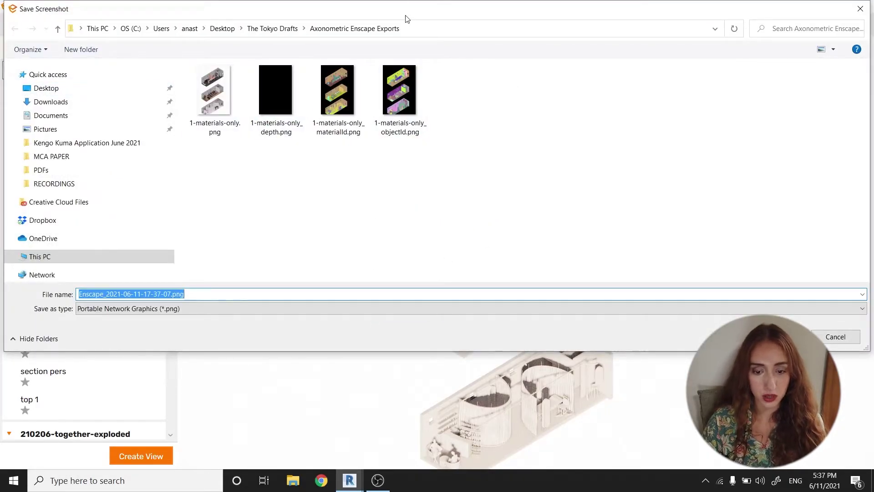
drag(406, 19, 563, 160)
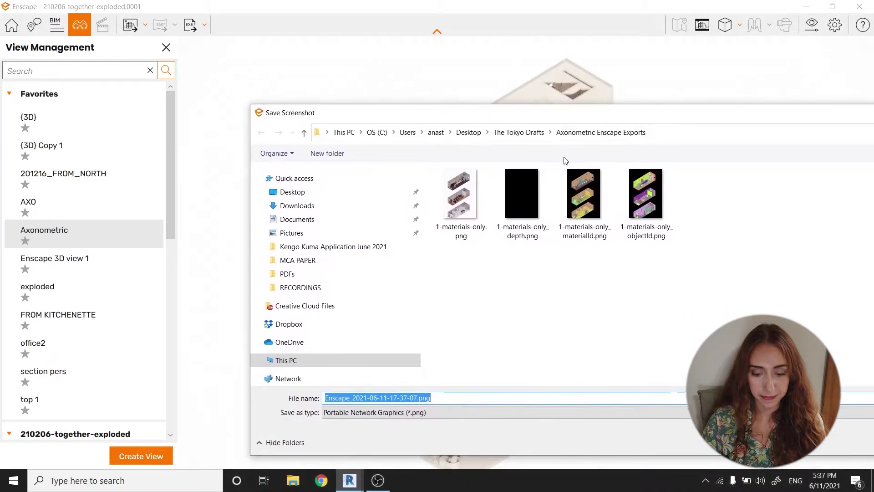
text(white-mode-shadows-1)
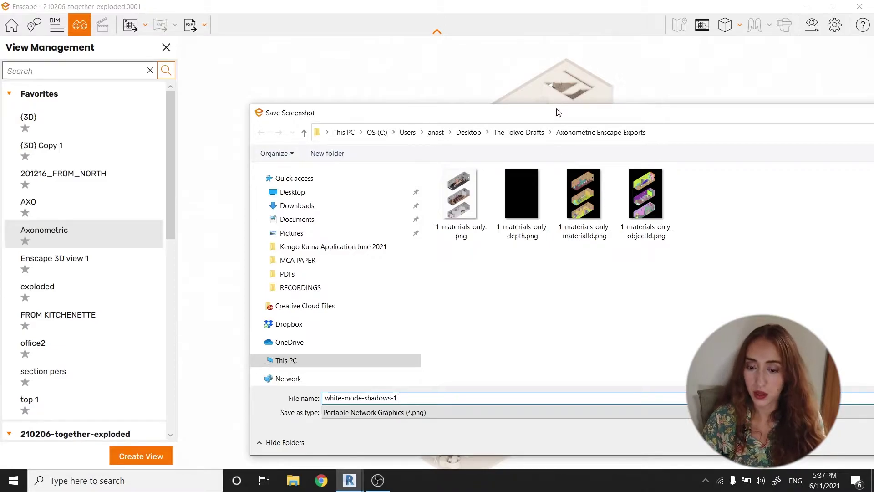
drag(559, 112, 409, 67)
click(868, 397)
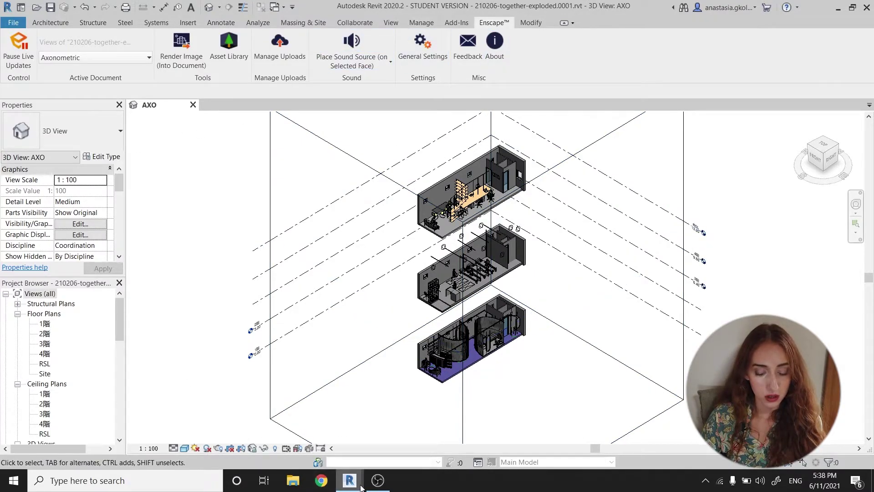
mouse_move(380, 469)
click(413, 441)
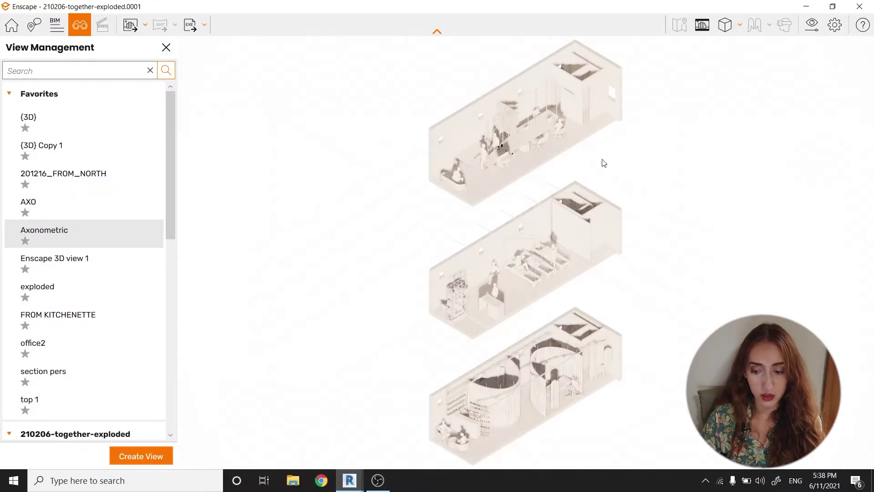
- Reopen Visual Settings and try the Polystyrol render style, then revert to White
click(807, 25)
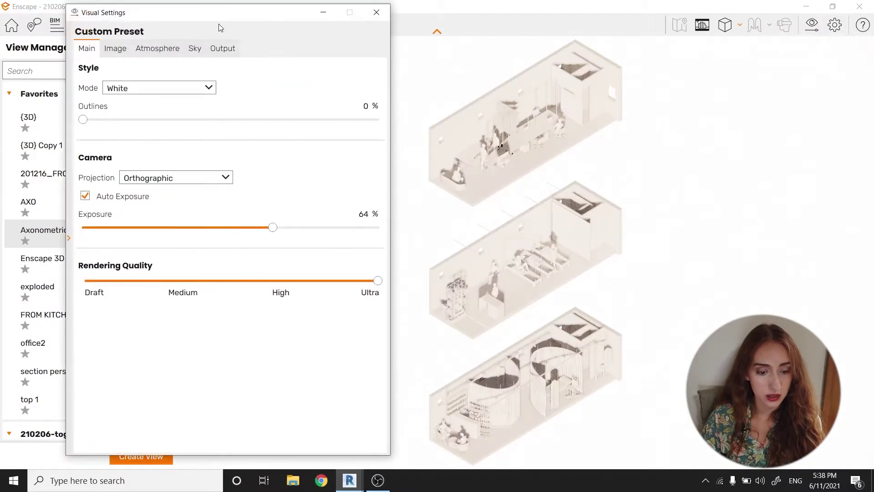
drag(218, 27, 203, 57)
click(410, 139)
click(401, 175)
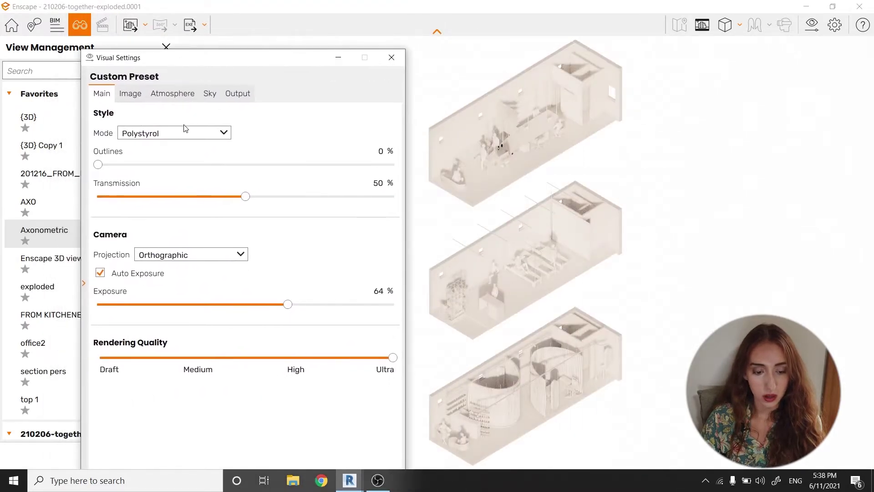
click(185, 129)
click(160, 159)
- Compare Polystyrol with the Light View lux heatmap, then settle back on White
click(176, 132)
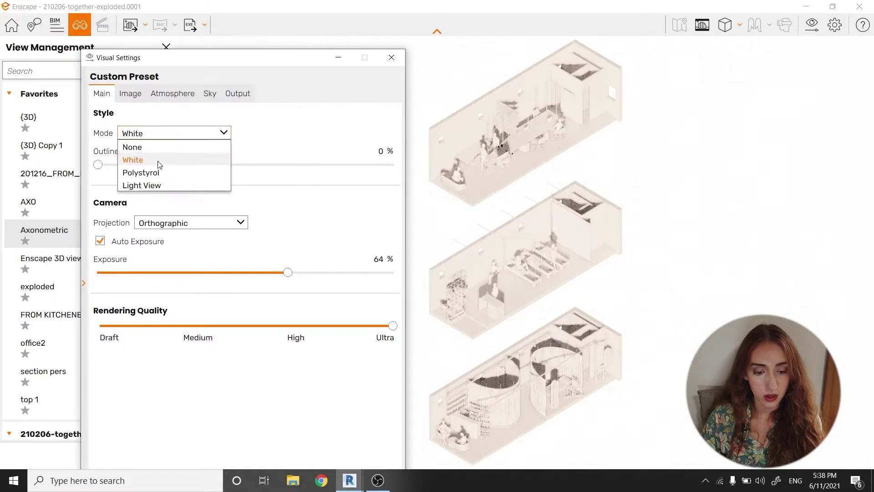
click(157, 173)
click(168, 133)
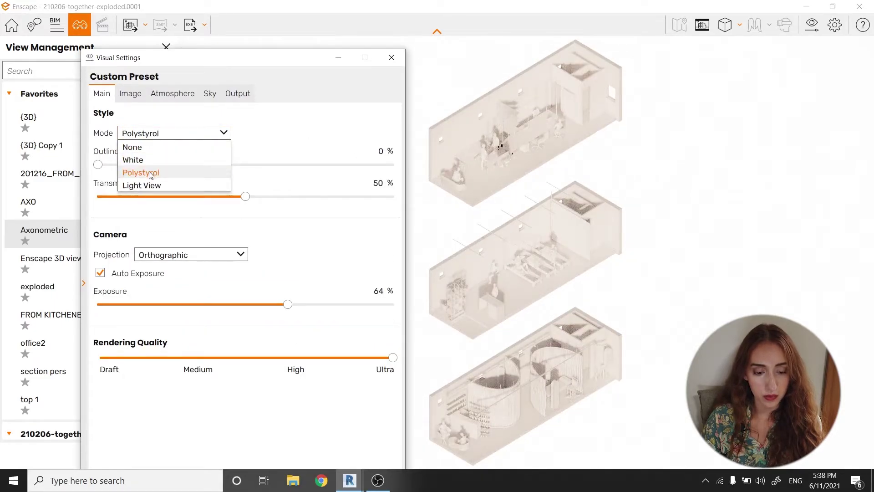
click(149, 185)
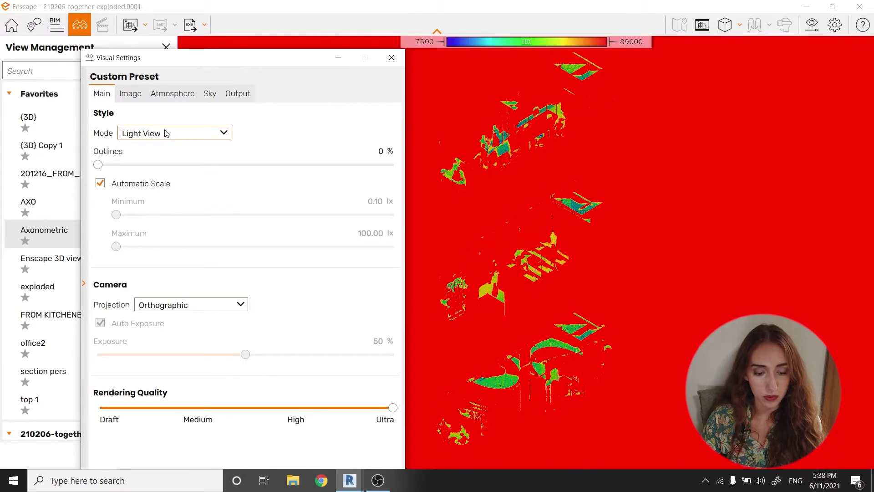
click(166, 133)
click(152, 172)
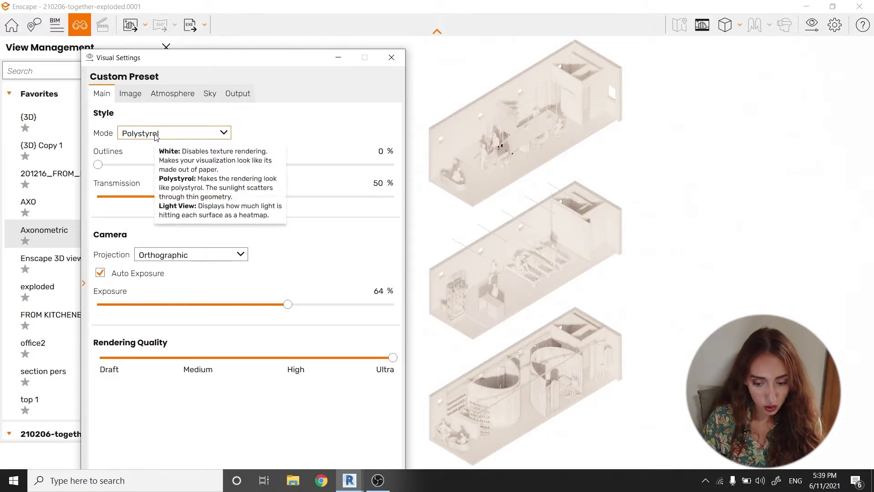
click(156, 134)
click(152, 159)
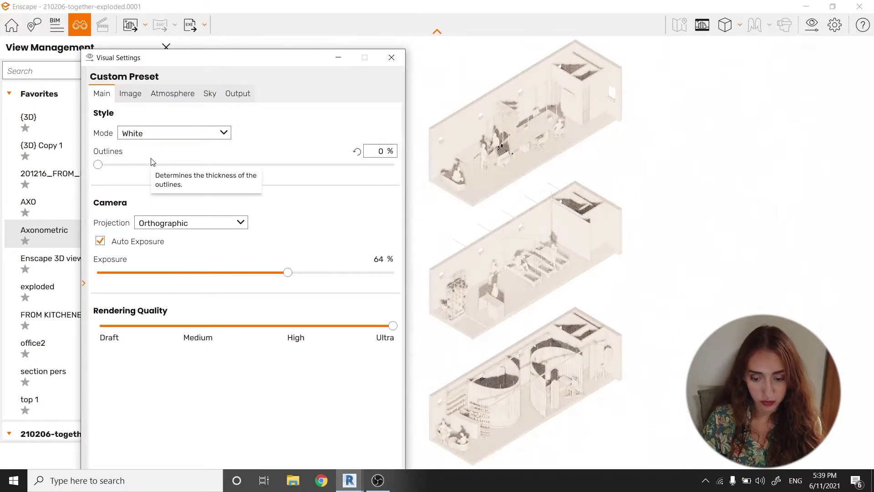
click(130, 94)
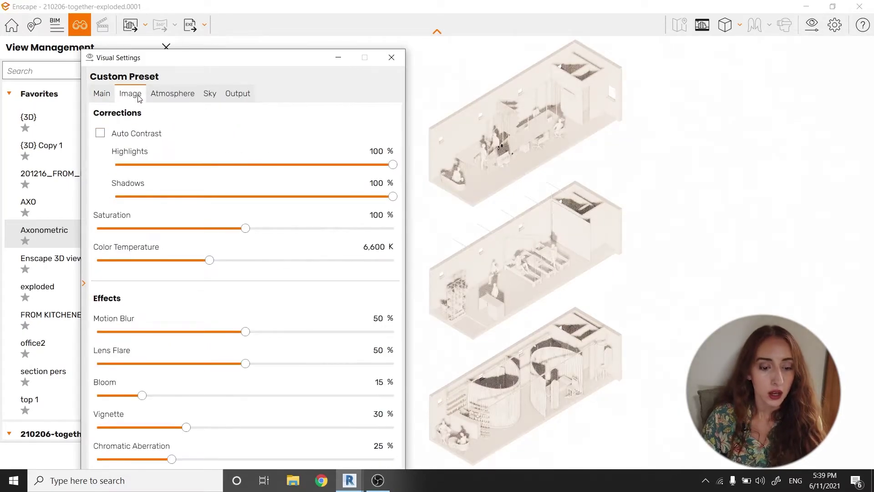
- Set the render style Mode to None to show full materials
click(102, 93)
click(173, 132)
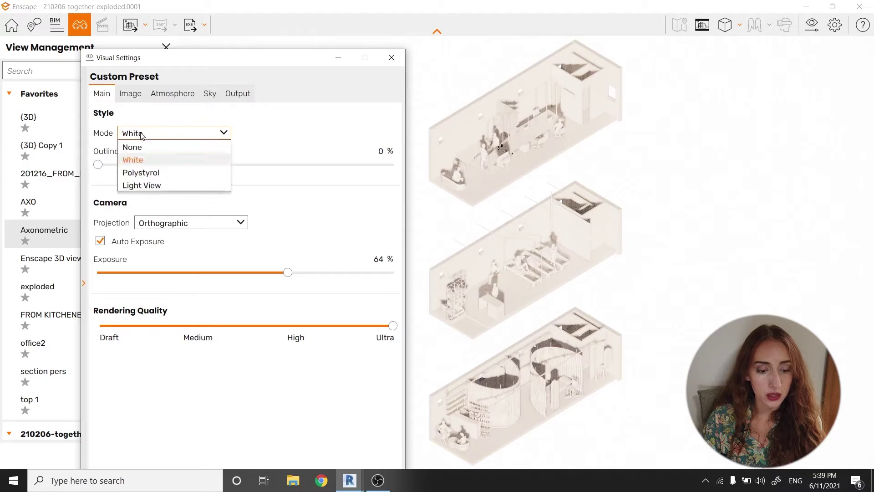
click(133, 144)
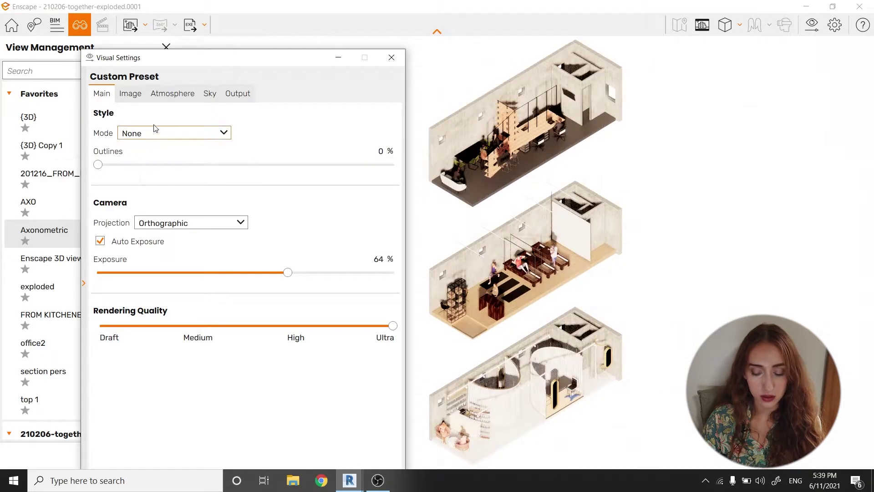
- Reset the Highlights and Shadows corrections to 0%, leaving automatic contrast off
click(131, 93)
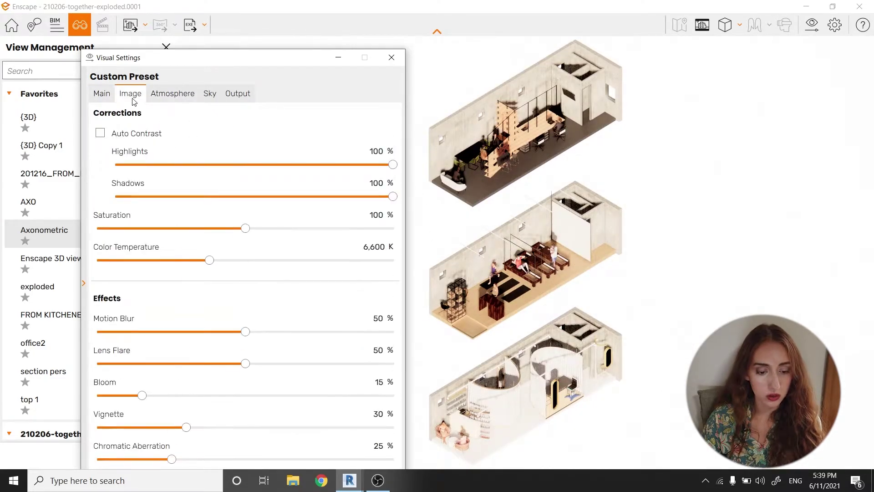
click(357, 151)
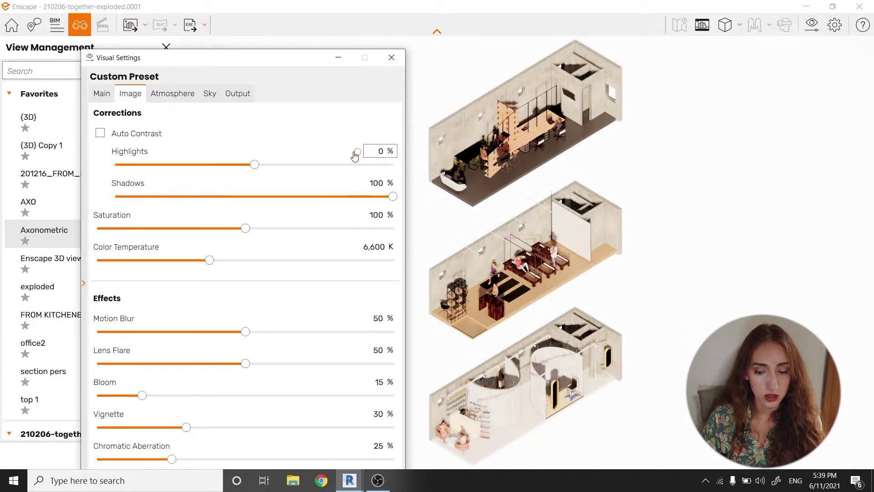
click(145, 138)
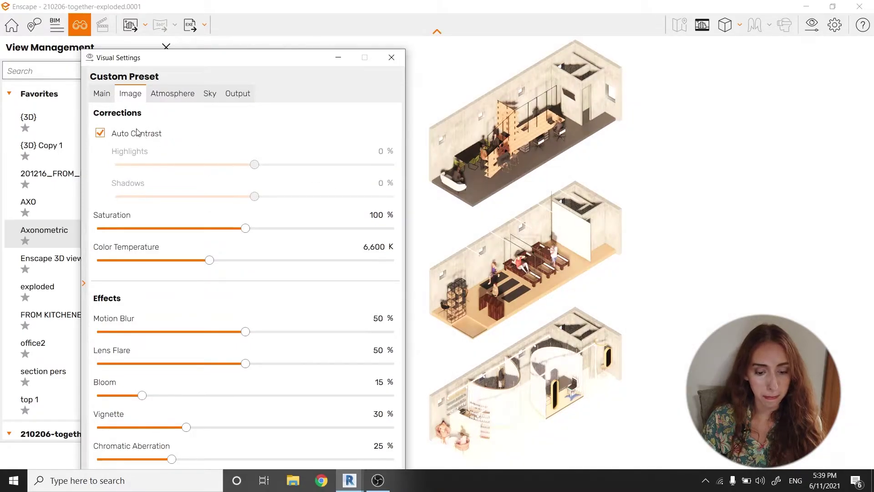
click(137, 132)
click(357, 183)
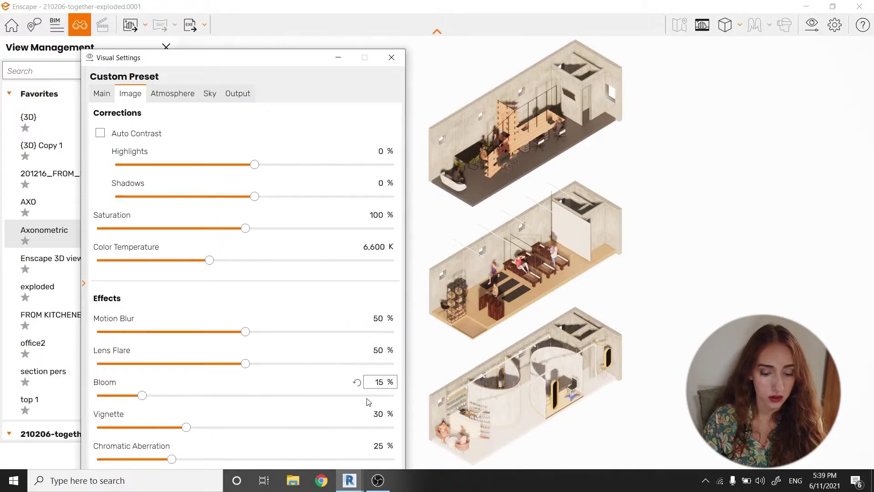
- Reset Sun Brightness to 80%, then lower it to 56%
click(173, 94)
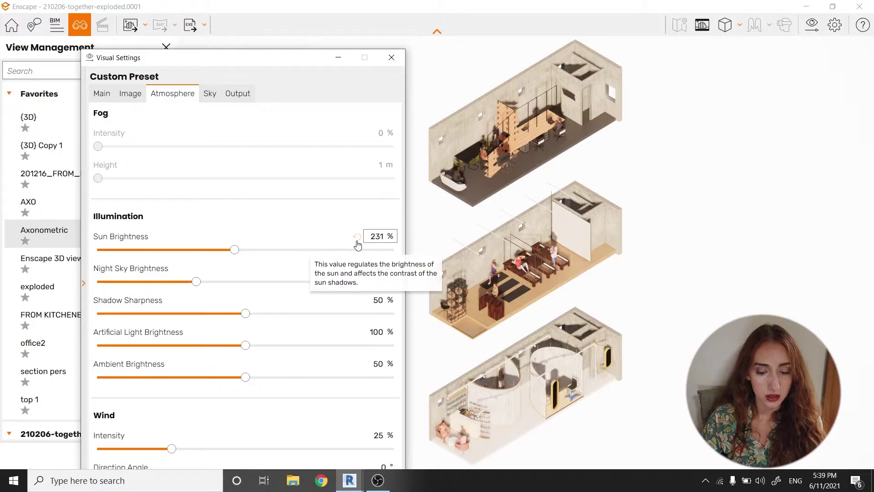
click(357, 236)
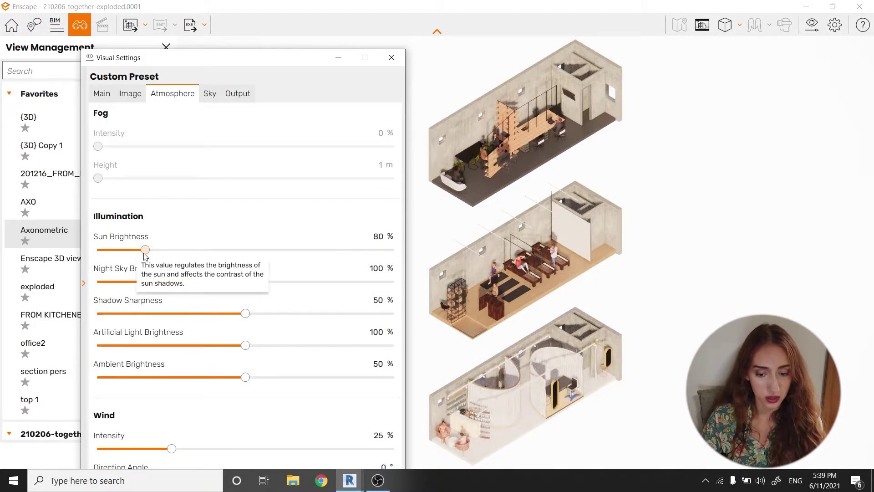
drag(144, 250, 131, 253)
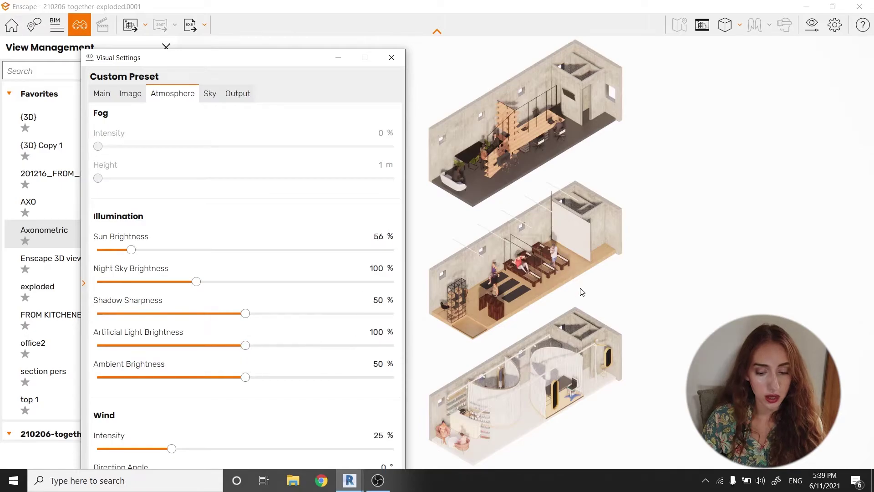
- Close Visual Settings and reapply the Axonometric favorite to the full-material exploded model
click(391, 58)
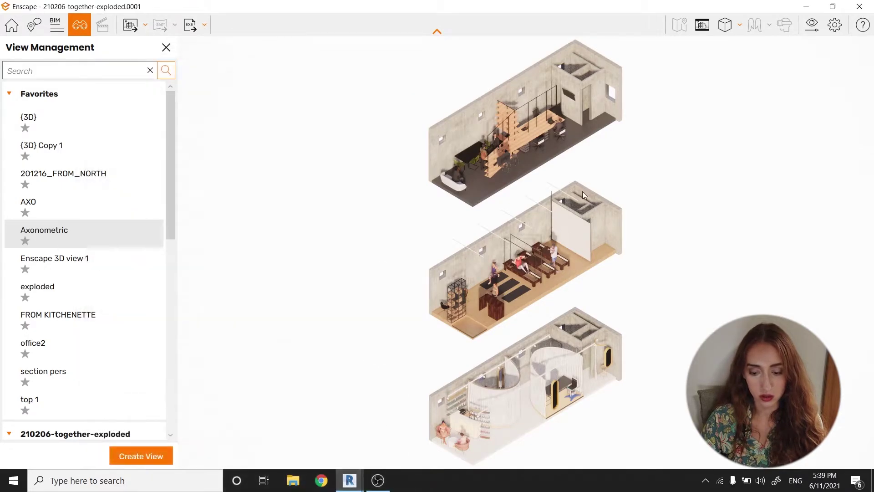
drag(582, 191, 579, 188)
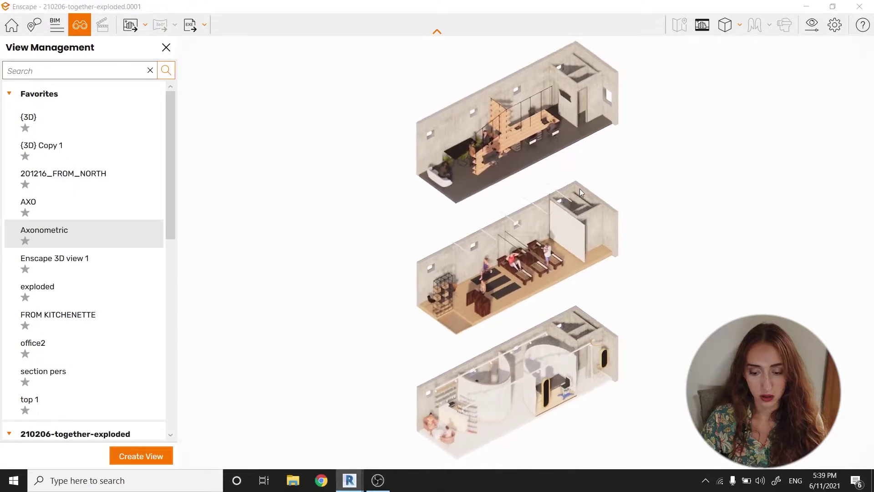
click(145, 236)
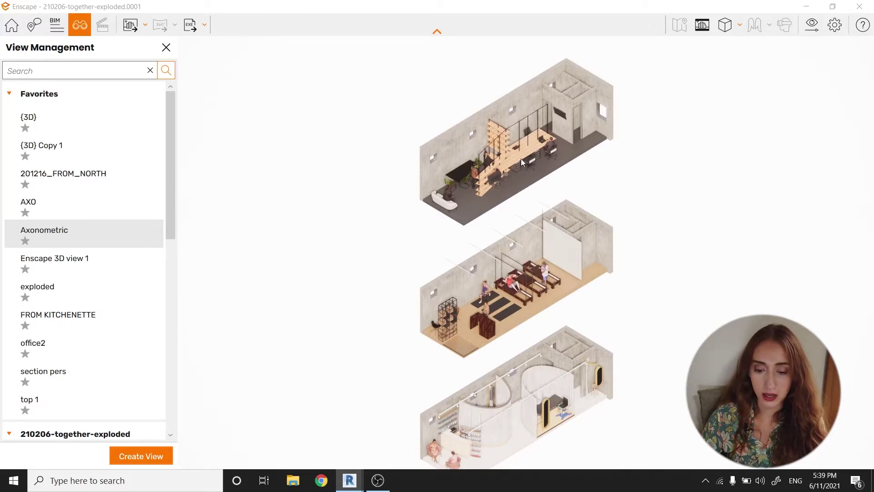
drag(542, 100, 528, 109)
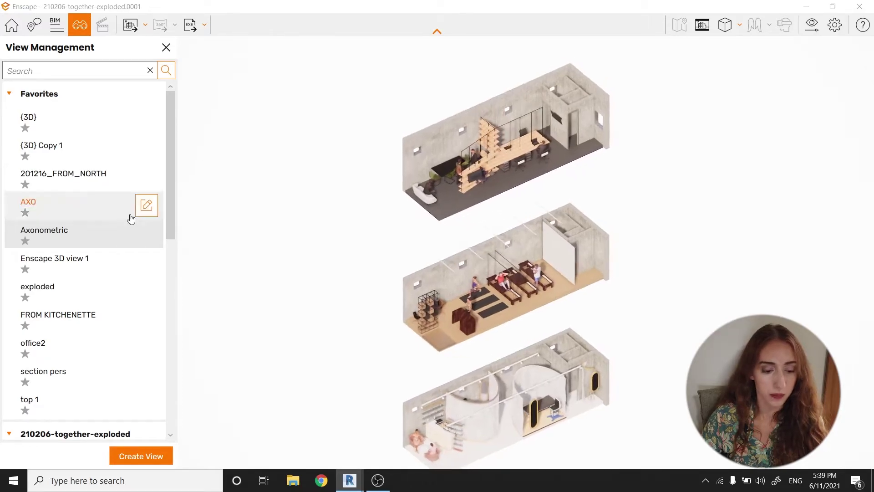
click(156, 230)
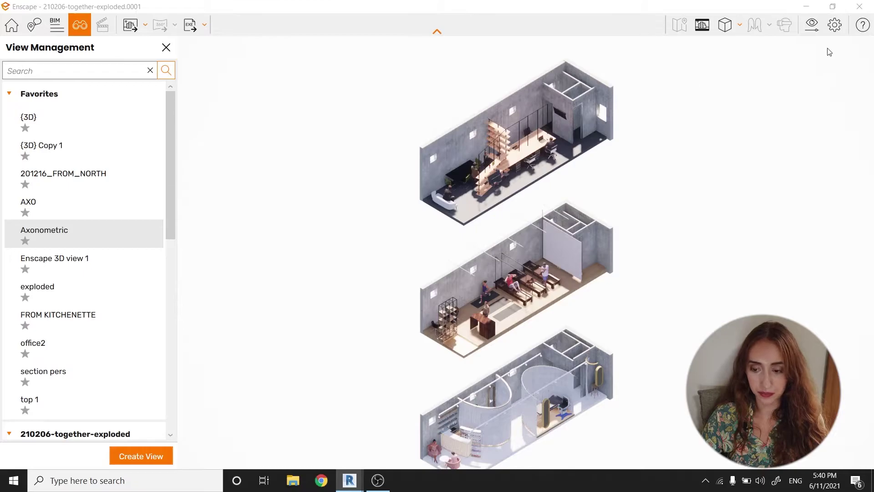
- Reopen Visual Settings and look through the Atmosphere, Sky and Output tabs
click(811, 24)
click(172, 94)
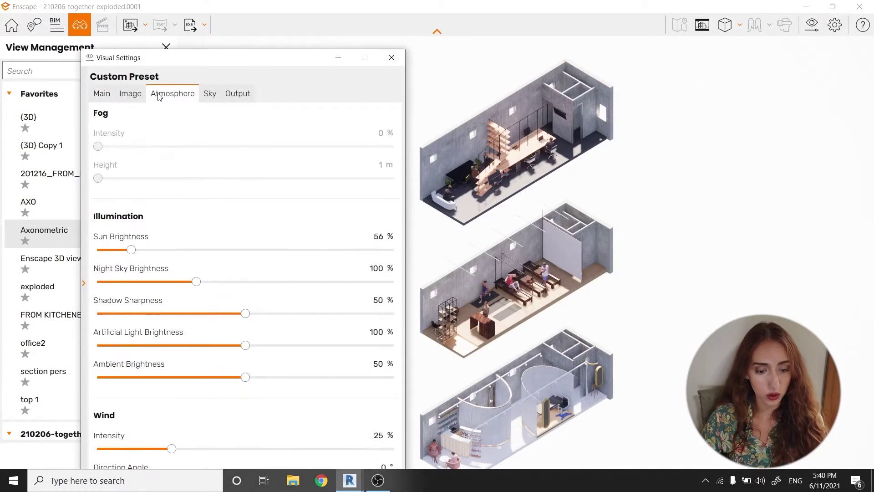
click(209, 93)
click(247, 98)
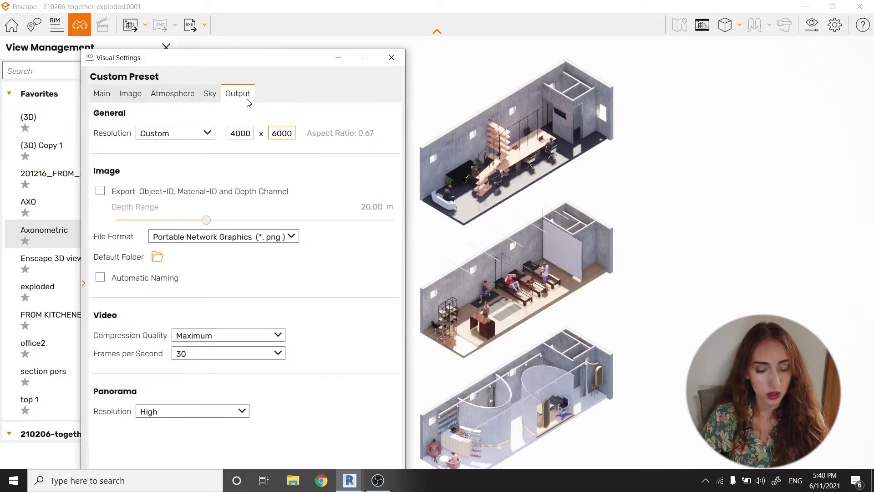
click(210, 93)
click(186, 94)
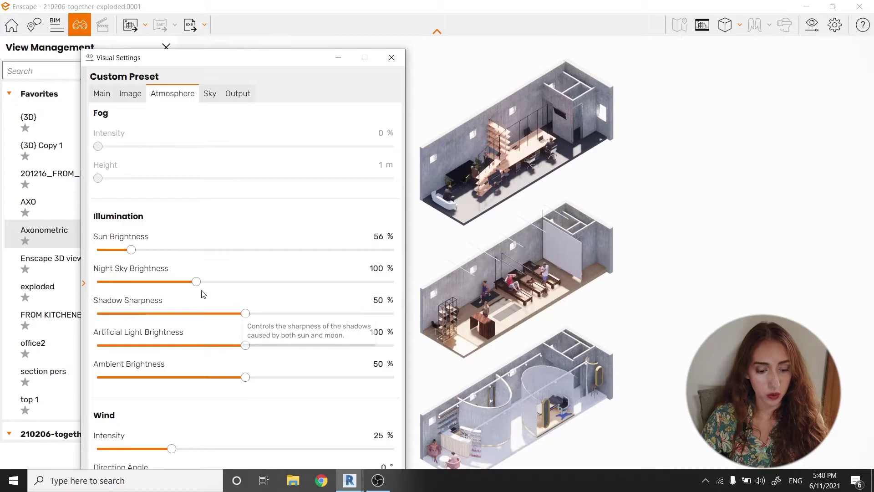
click(131, 94)
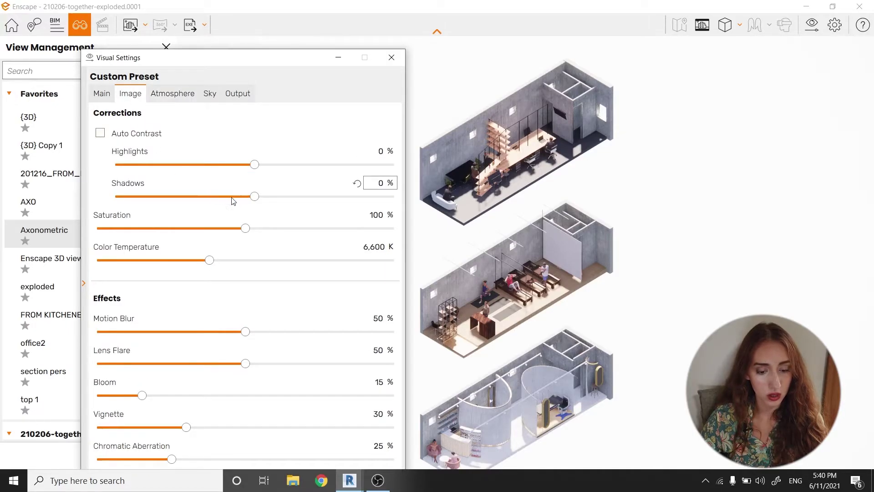
- Set the Shadows and Highlights corrections to -100%, keeping Saturation at 100%
drag(257, 196, 327, 196)
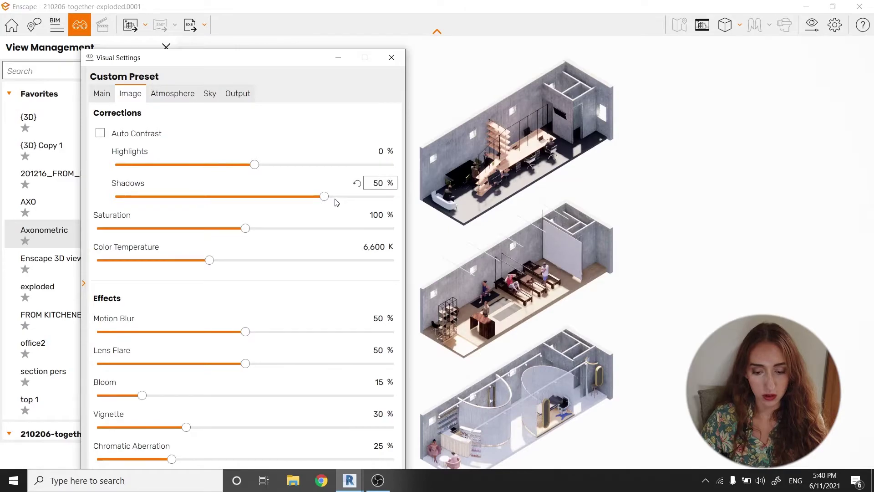
drag(335, 200, 59, 225)
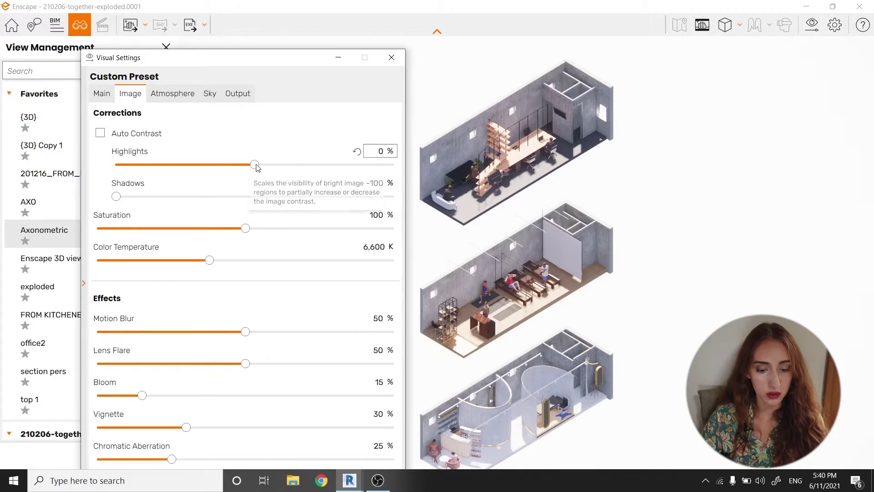
drag(255, 164, 91, 189)
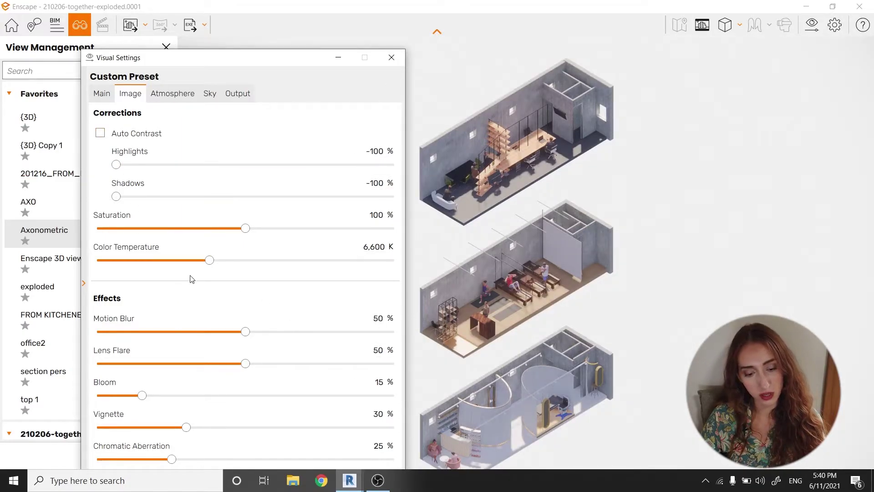
mouse_move(246, 229)
mouse_down()
mouse_move(367, 228)
mouse_move(7, 237)
mouse_move(238, 238)
mouse_up()
click(355, 214)
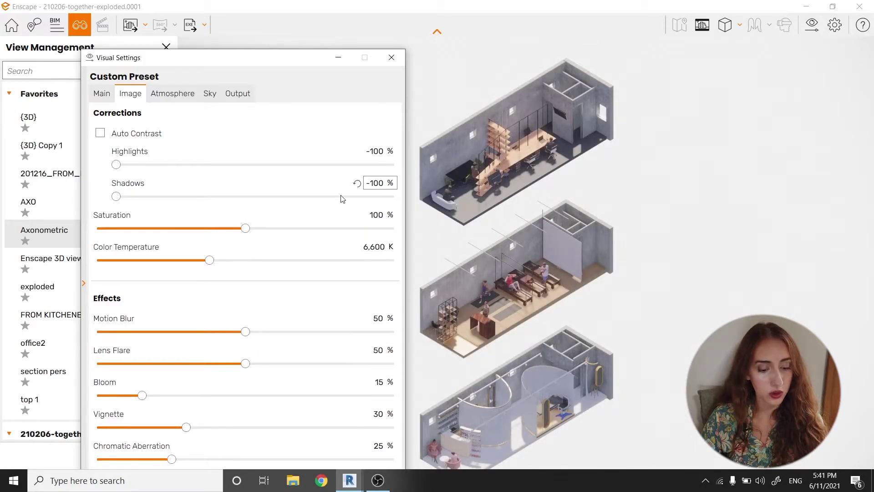
- In the screenshot save dialog, rename the old export to 2-white-mode-shadows-1.png
click(402, 66)
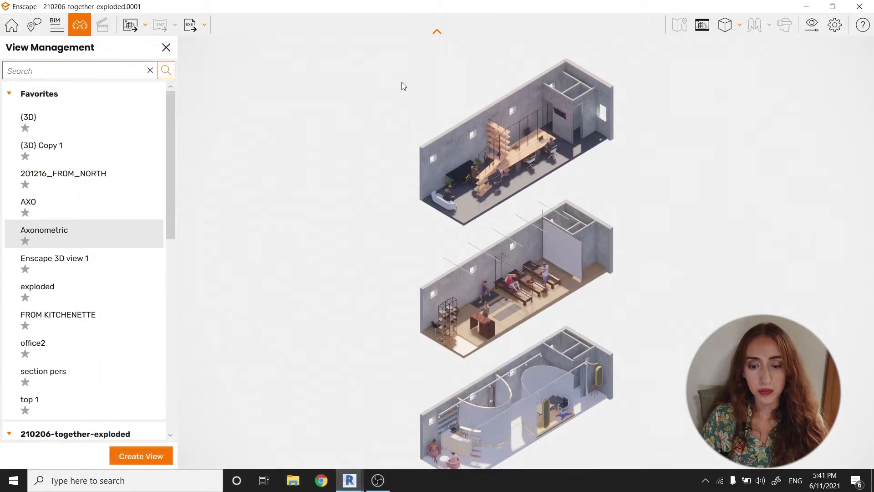
click(129, 25)
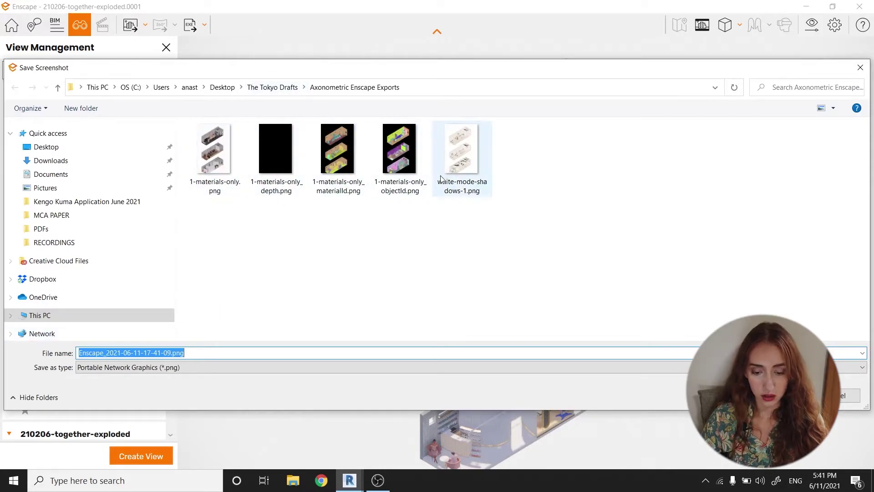
right_click(473, 194)
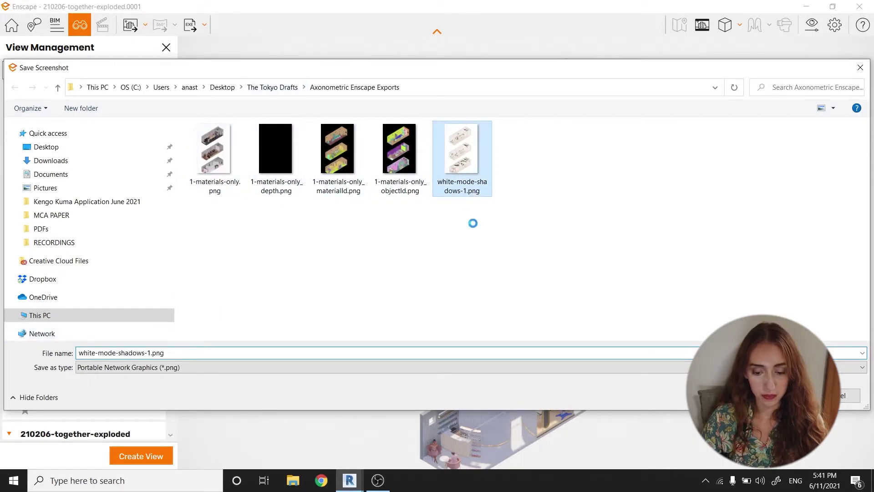
click(503, 442)
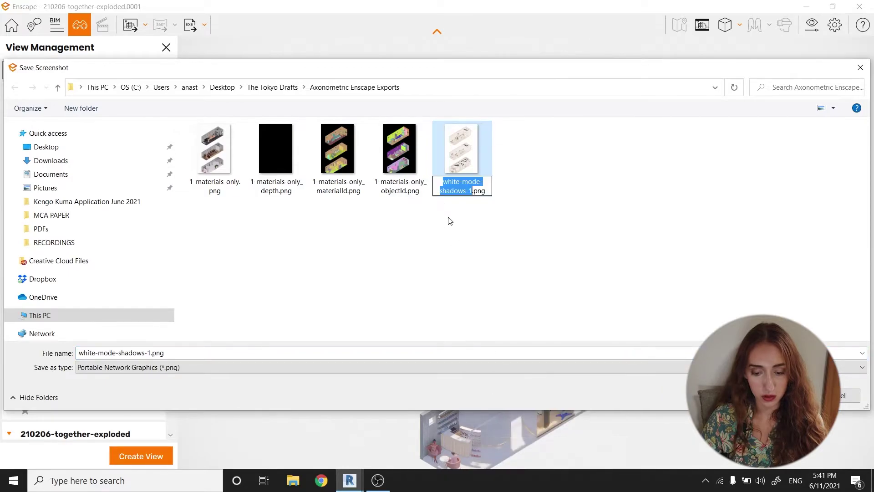
key(Home)
text(2-)
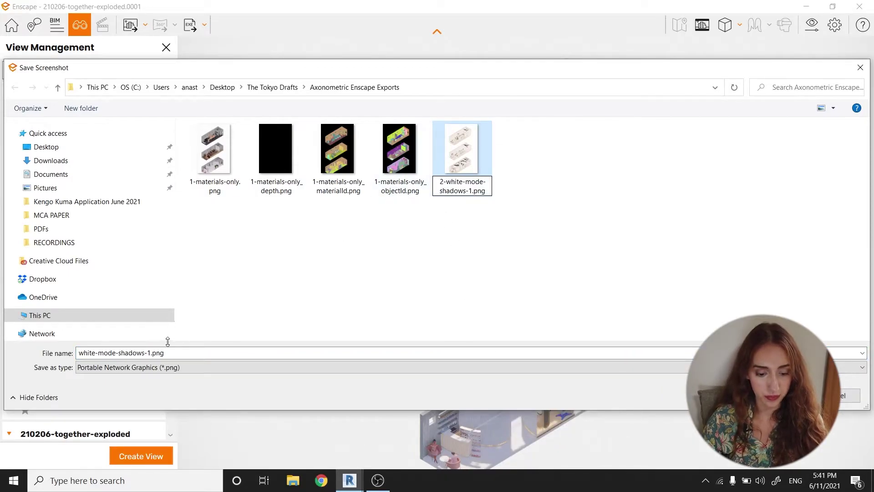
click(105, 360)
- Save the current render as 3-material-shadow-2.png
double_click(83, 358)
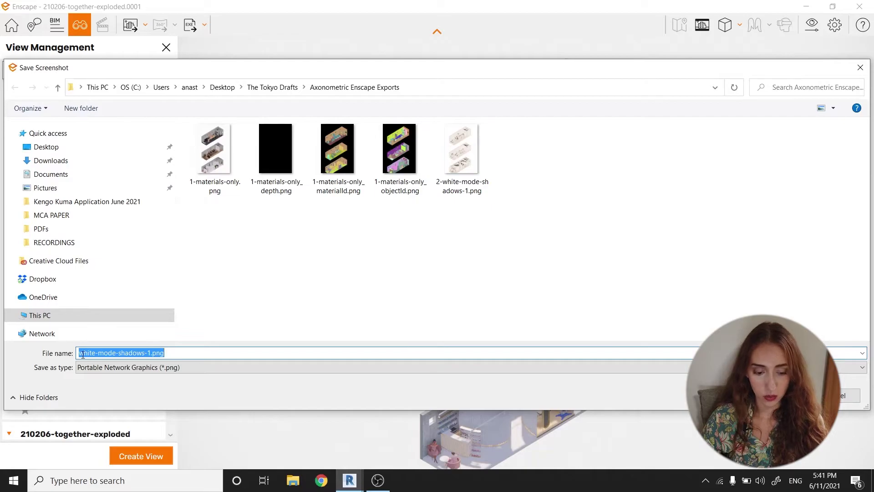
click(83, 353)
text(3-)
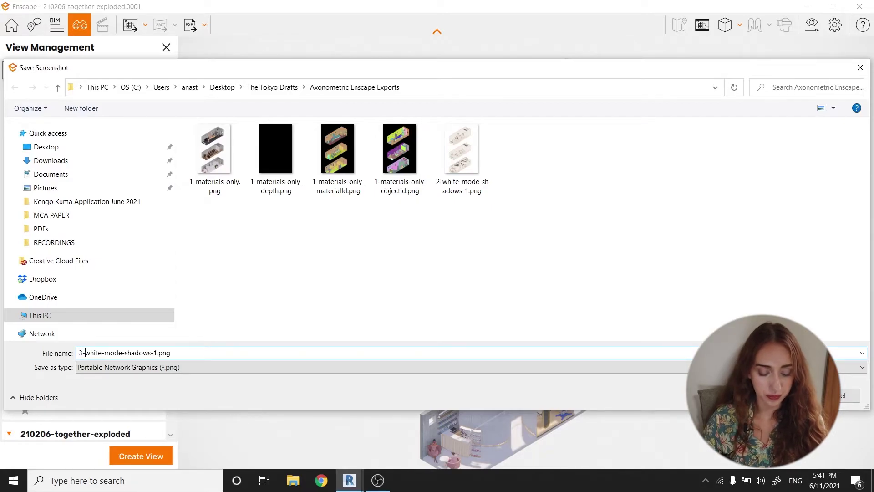
drag(85, 353, 154, 351)
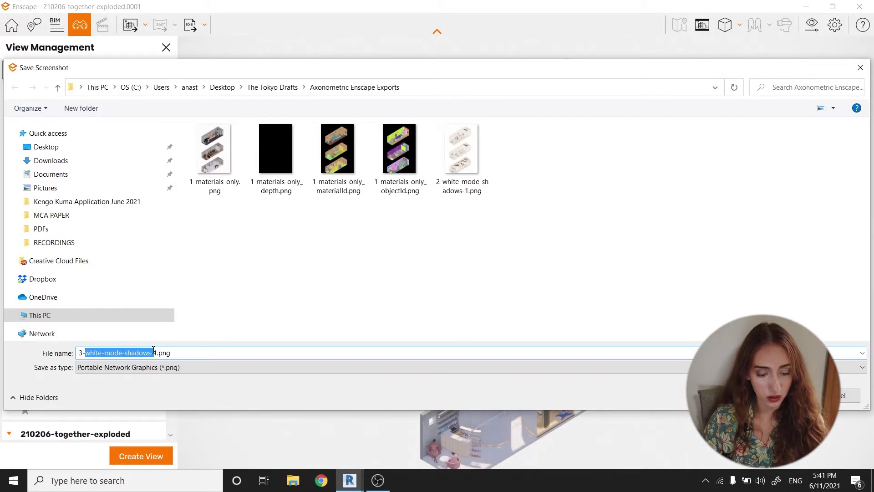
text(material)
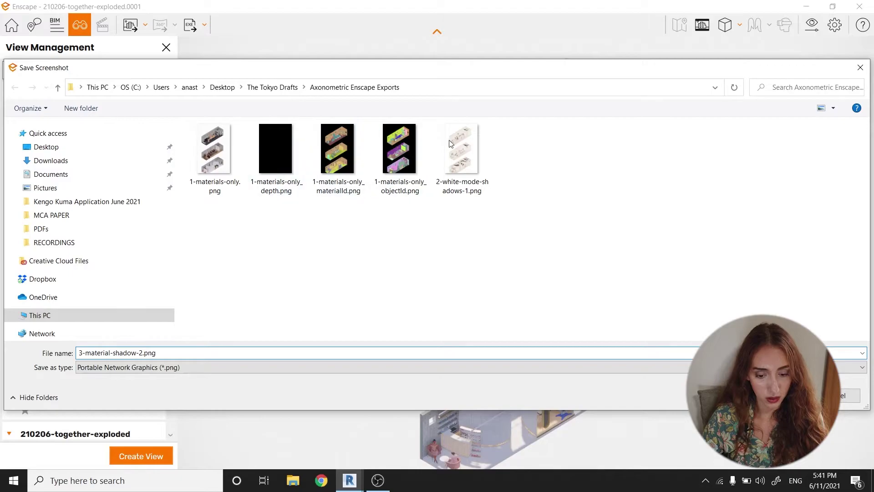
click(143, 353)
key(Return)
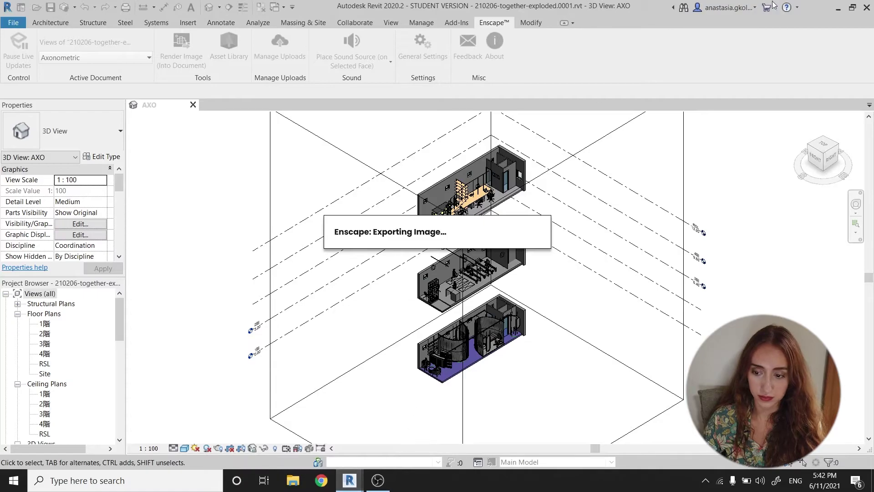
- After the image export finishes, switch back to the Enscape render window
click(839, 8)
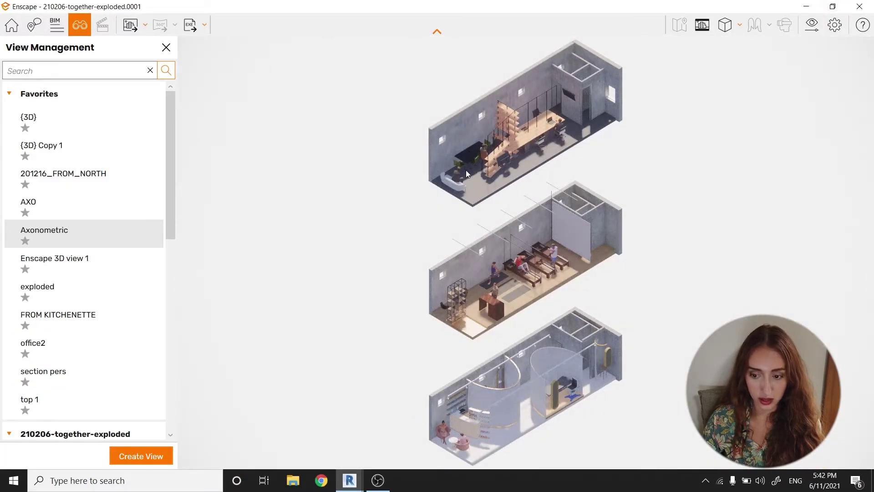
- Open Visual Settings on the Main tab and close the View Management panel
click(812, 24)
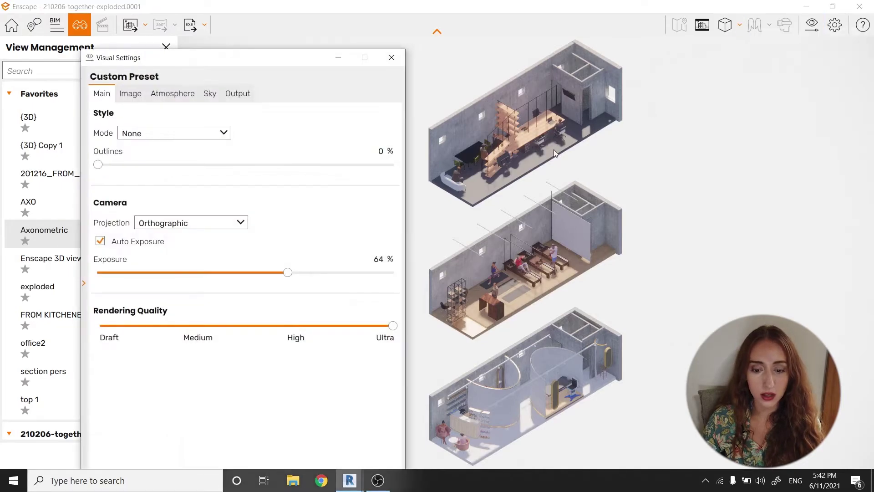
drag(217, 66, 345, 59)
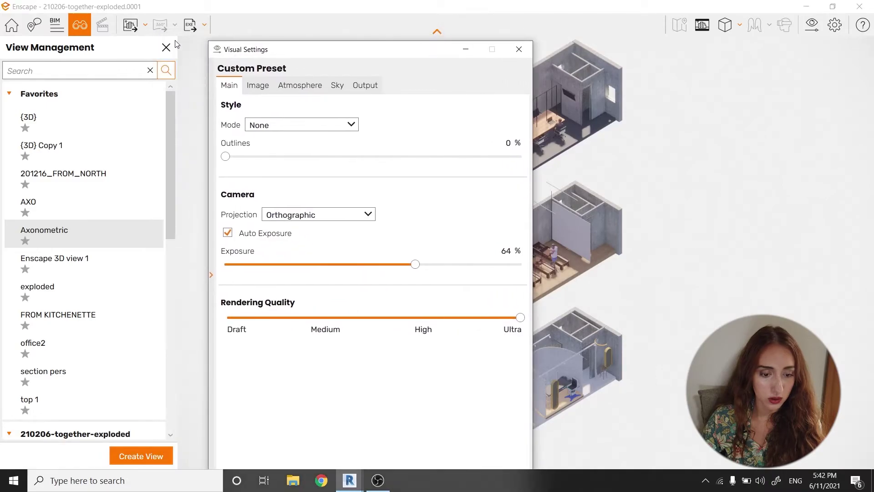
click(165, 47)
drag(243, 49, 622, 38)
click(634, 75)
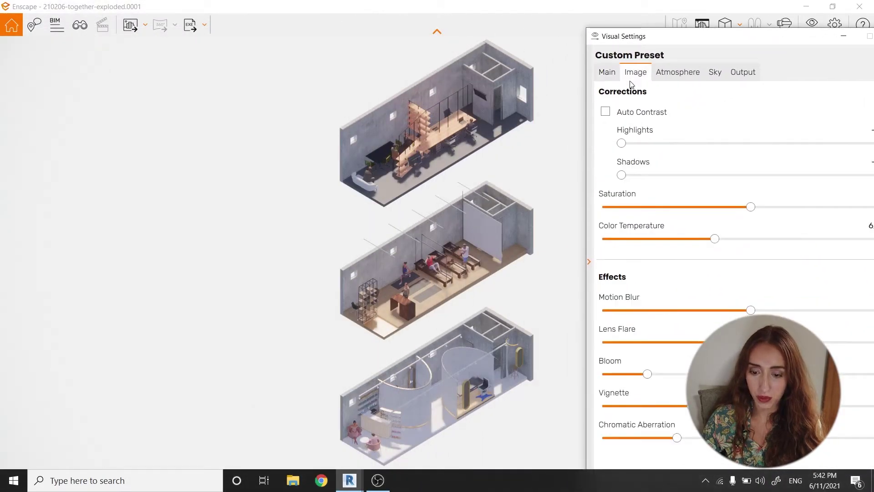
click(612, 70)
- Add outlines to the render, trying 25% and 53% before settling near 30%
drag(609, 143, 650, 144)
drag(714, 44, 647, 44)
click(819, 130)
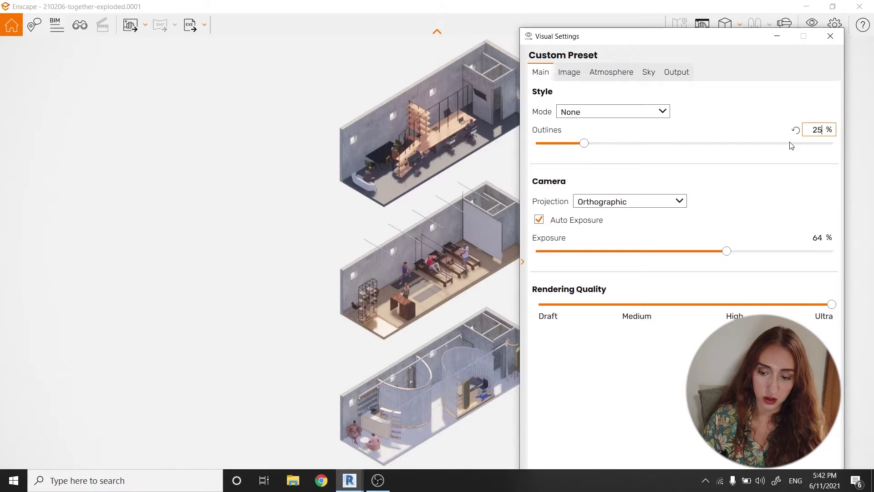
text(25)
key(Return)
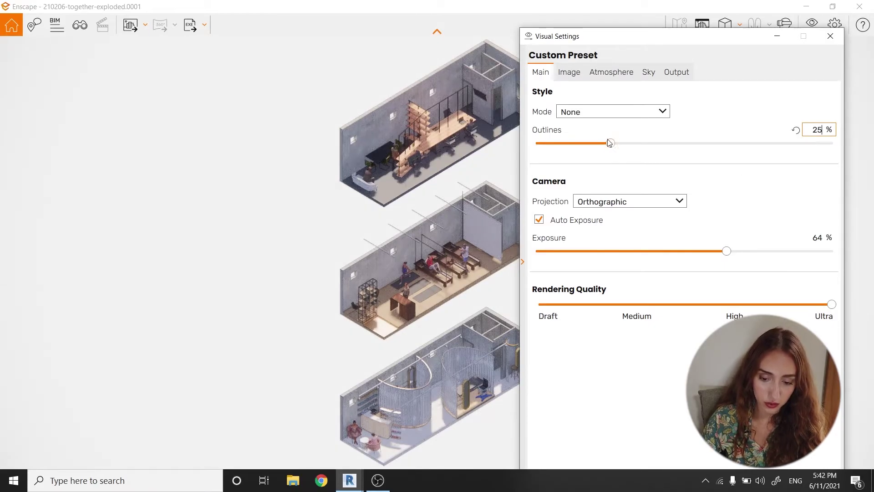
drag(609, 142, 694, 145)
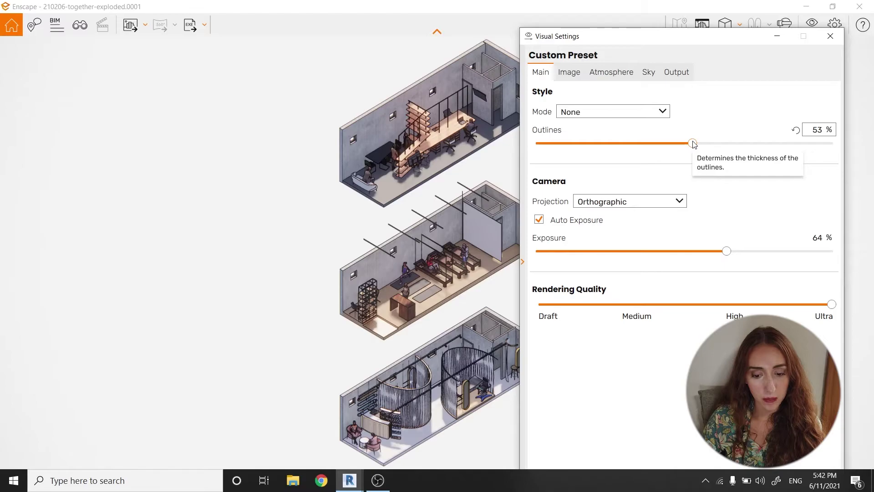
drag(693, 144, 626, 153)
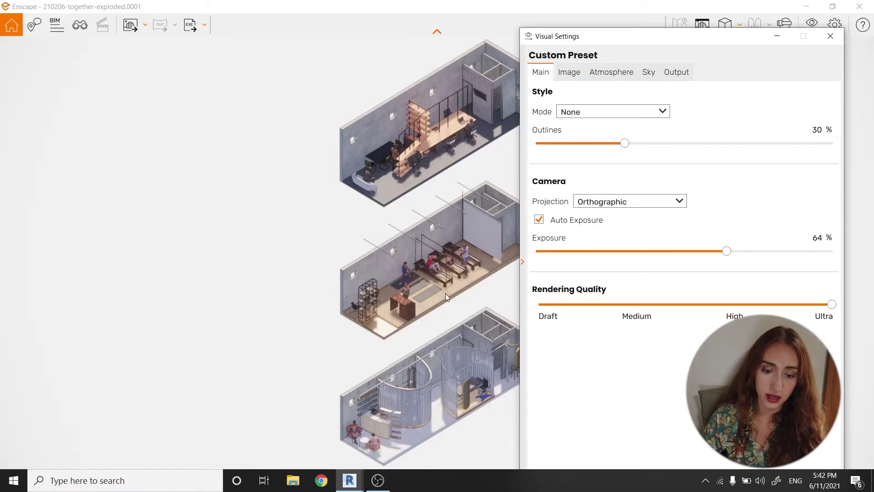
drag(586, 41, 55, 18)
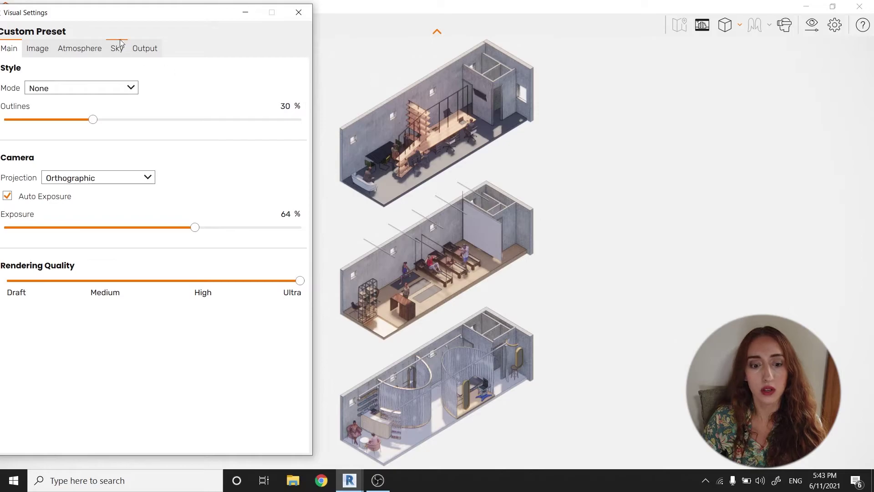
drag(114, 17, 150, 22)
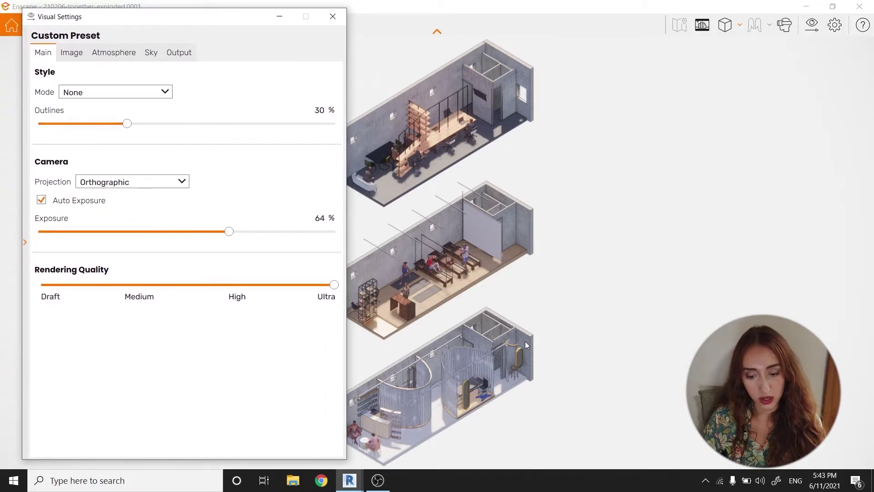
- Turn the sun brightness down to 0% in the Atmosphere settings
click(72, 53)
click(112, 54)
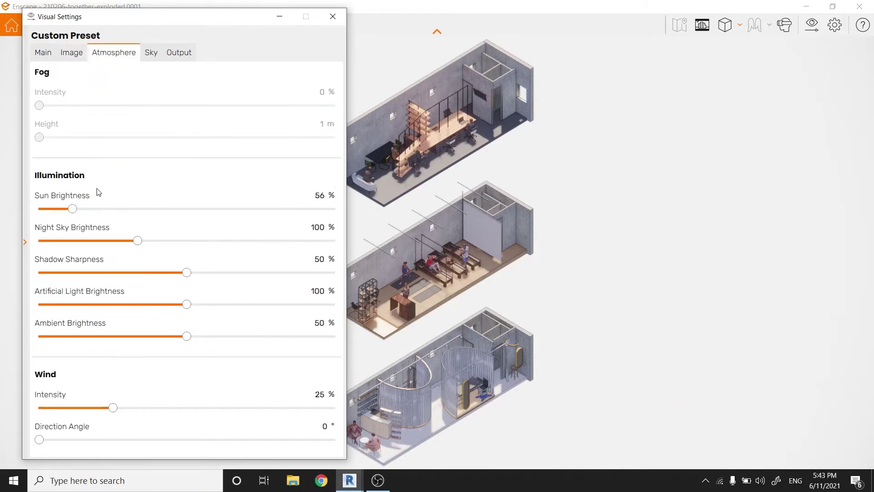
drag(73, 208, 7, 228)
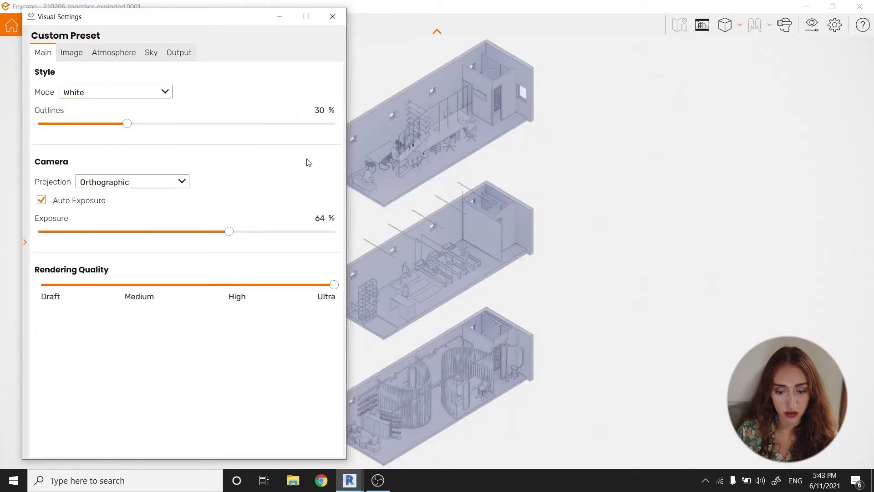
- Switch the render style to Polystyrol and reset exposure to its default 50%
click(92, 95)
click(85, 132)
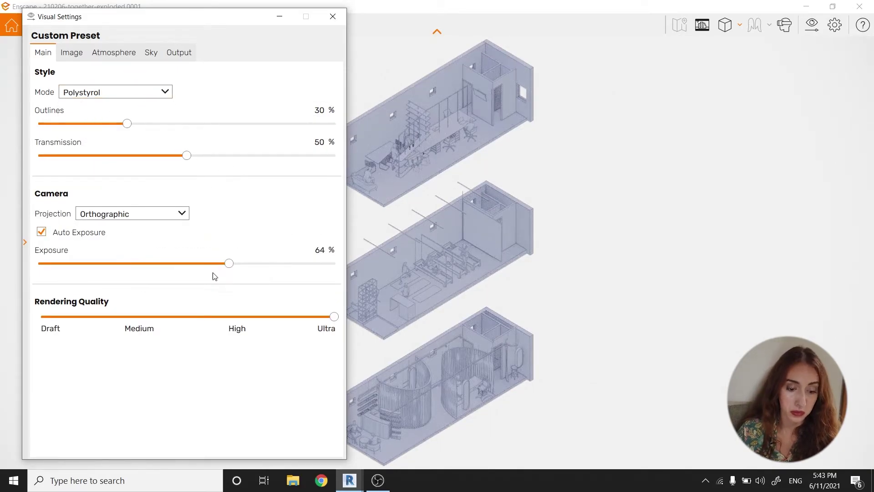
drag(229, 263, 180, 269)
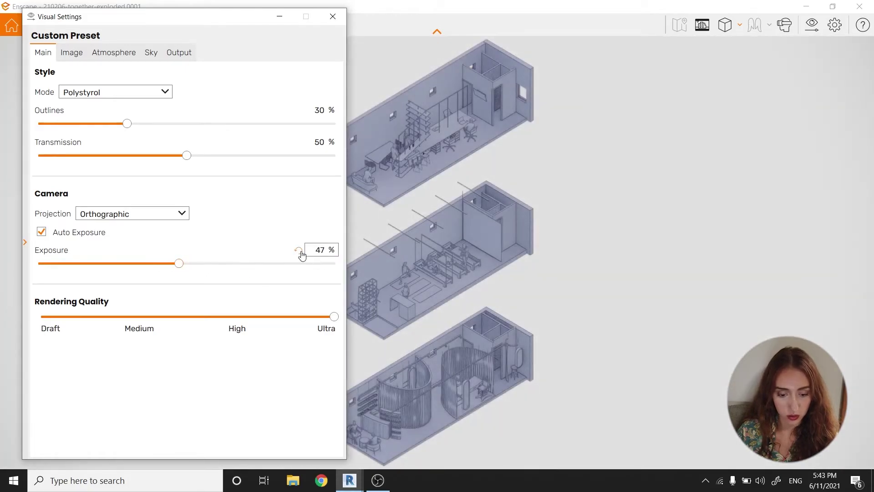
click(299, 252)
click(72, 53)
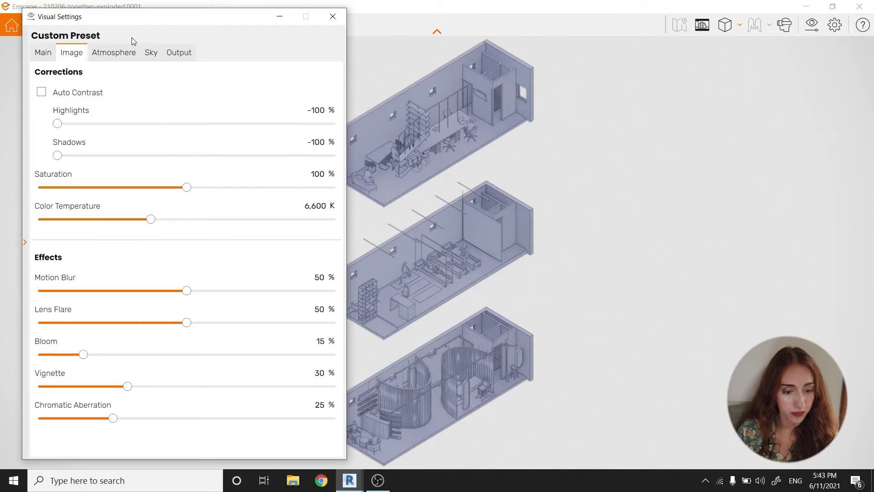
- Set ambient brightness to 100%, shadow sharpness to 44% and artificial light to 92%
click(114, 53)
drag(139, 241, 341, 254)
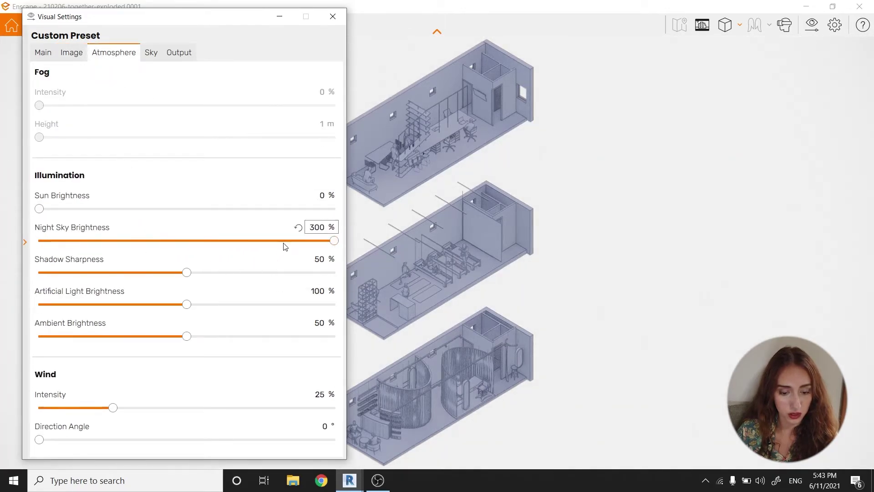
click(298, 228)
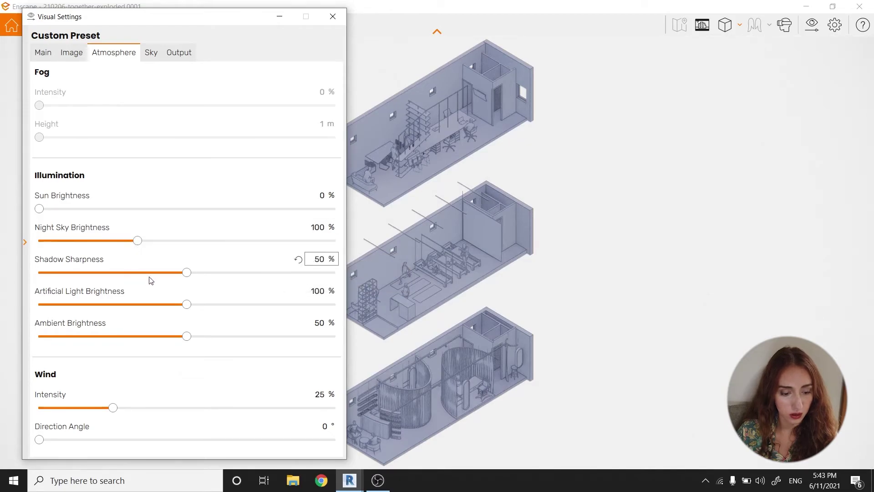
drag(187, 272, 175, 304)
drag(187, 336, 422, 343)
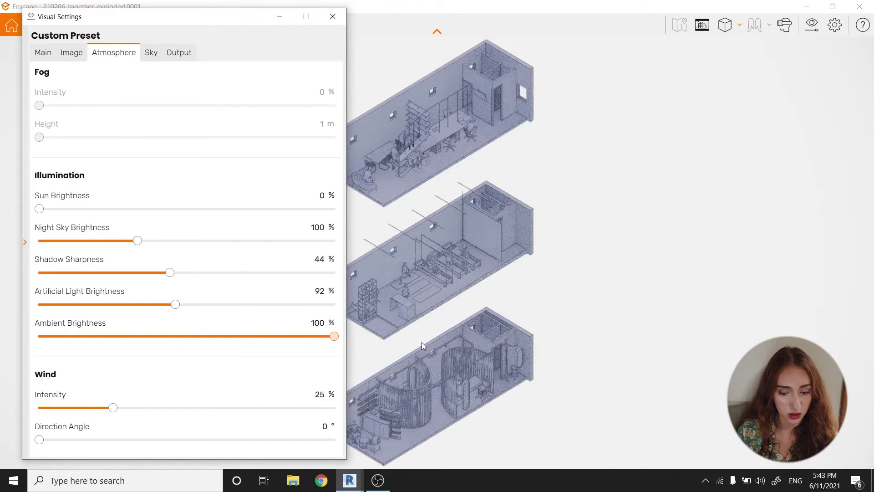
- Turn on White Background in the Sky settings and keep the horizon source Clear
click(149, 54)
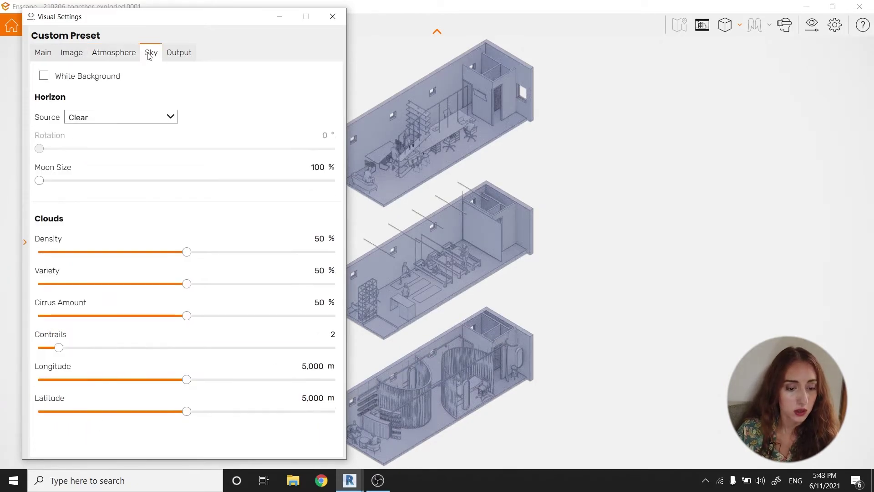
click(180, 55)
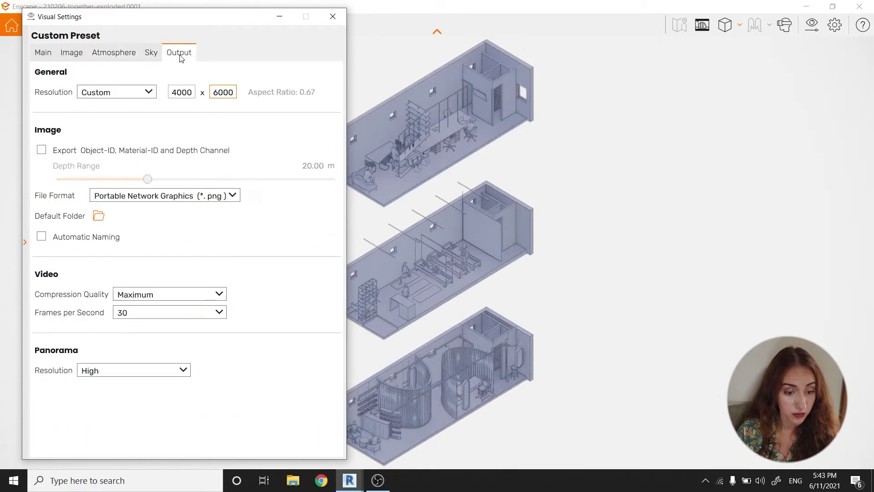
click(156, 54)
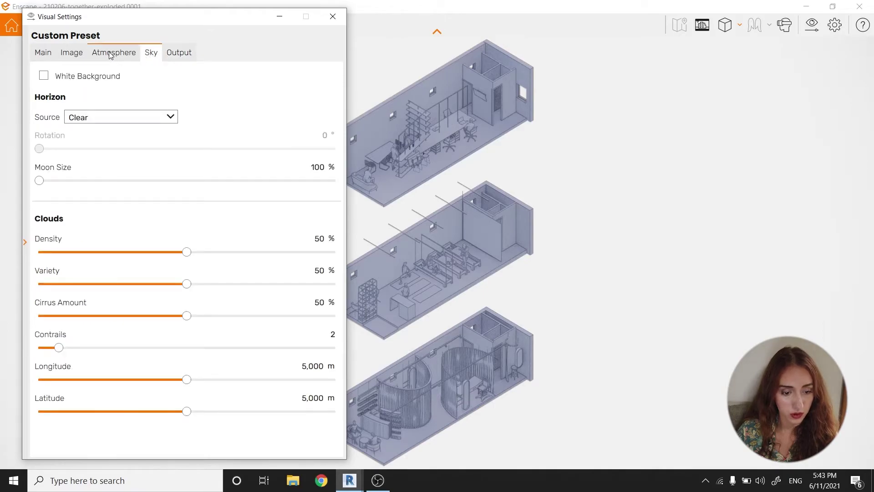
click(44, 76)
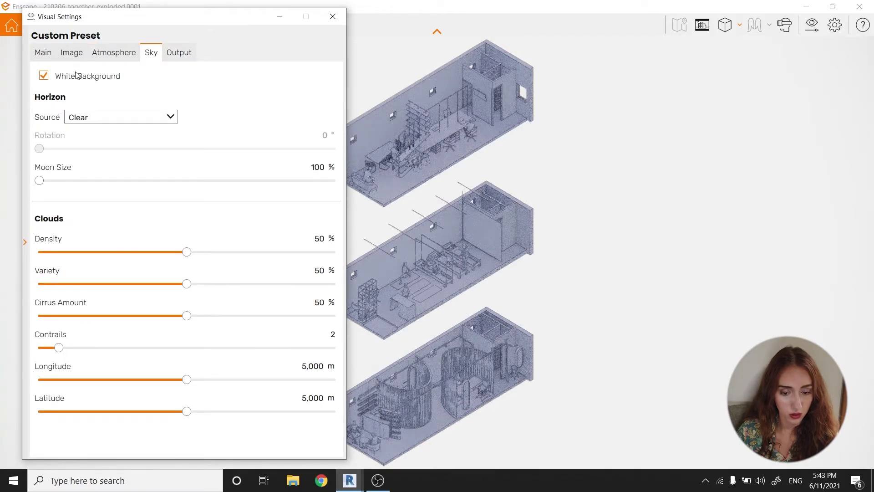
click(91, 117)
click(97, 144)
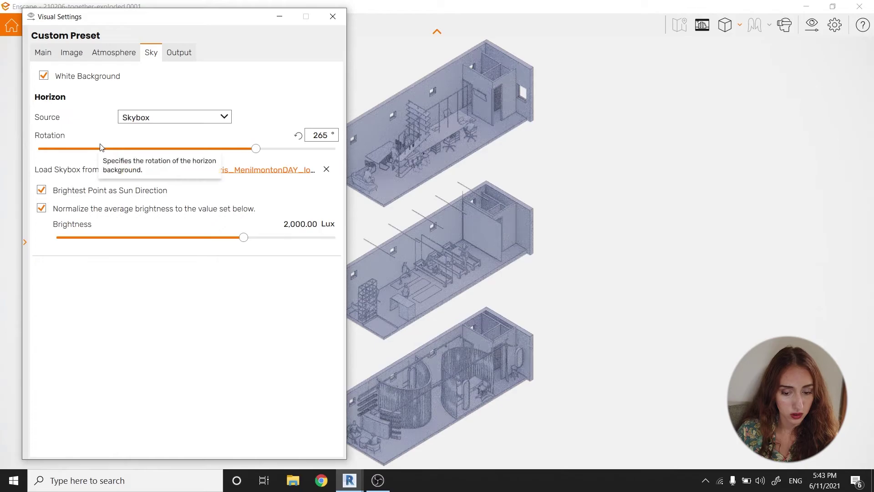
click(138, 118)
click(123, 130)
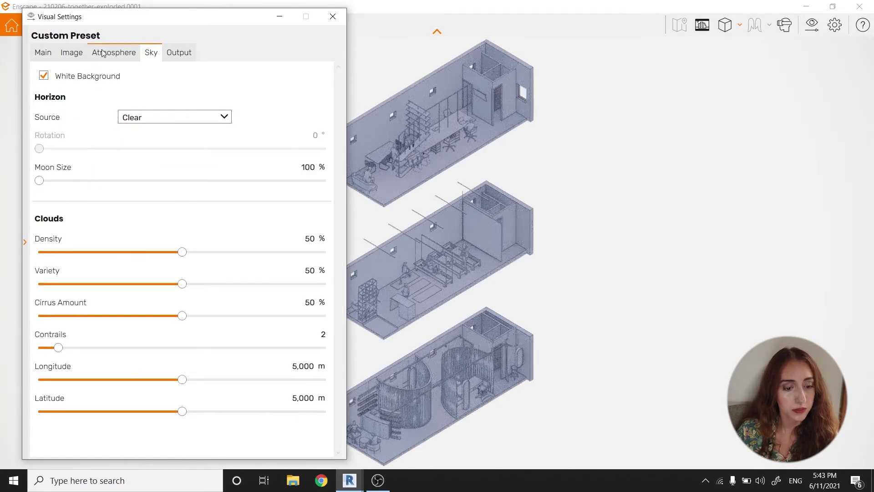
click(76, 53)
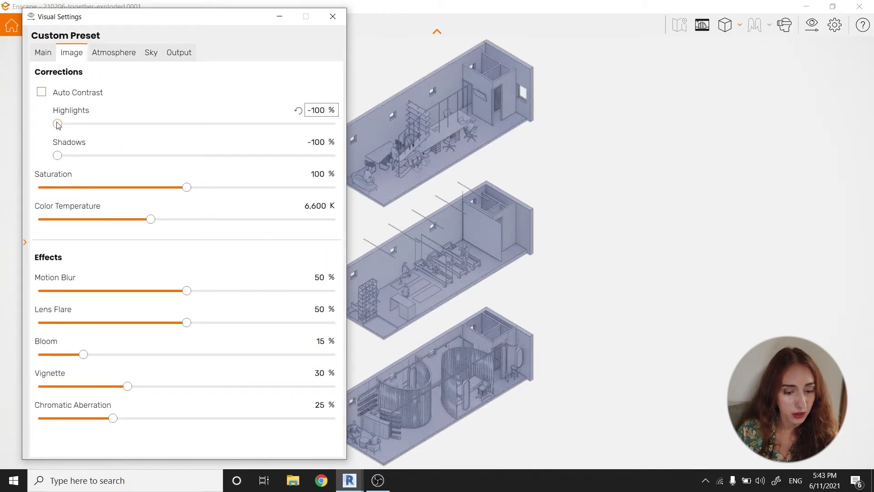
- Raise Highlights and Shadows to 100%, set Vignette to 0%, and leave Auto Contrast off
drag(57, 124, 397, 147)
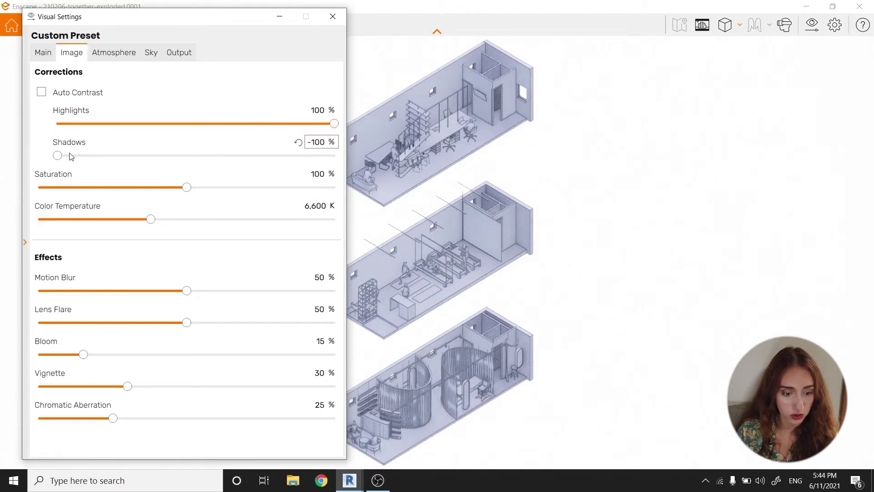
drag(68, 155, 424, 158)
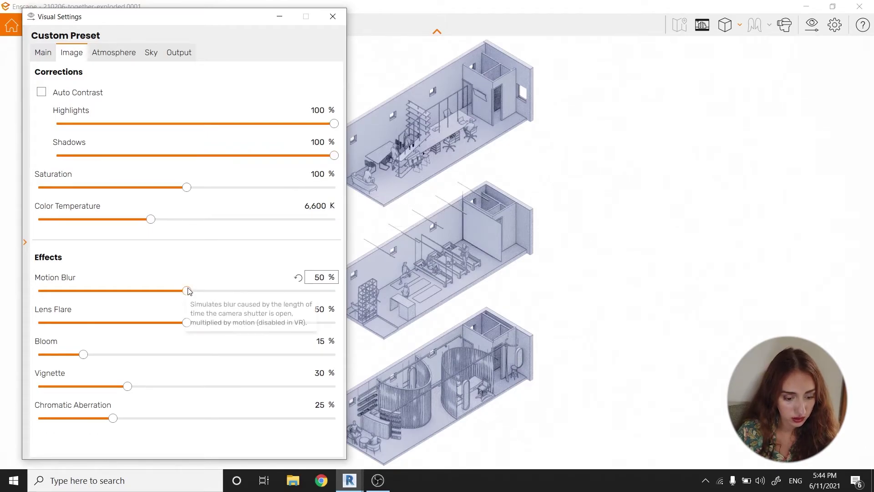
mouse_move(188, 290)
mouse_down()
mouse_move(381, 290)
mouse_move(197, 292)
mouse_up()
click(298, 278)
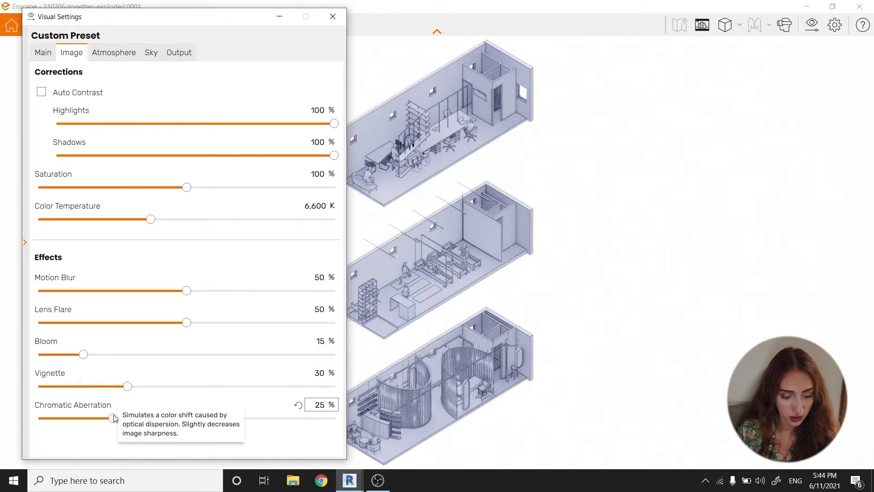
drag(128, 386, 2, 393)
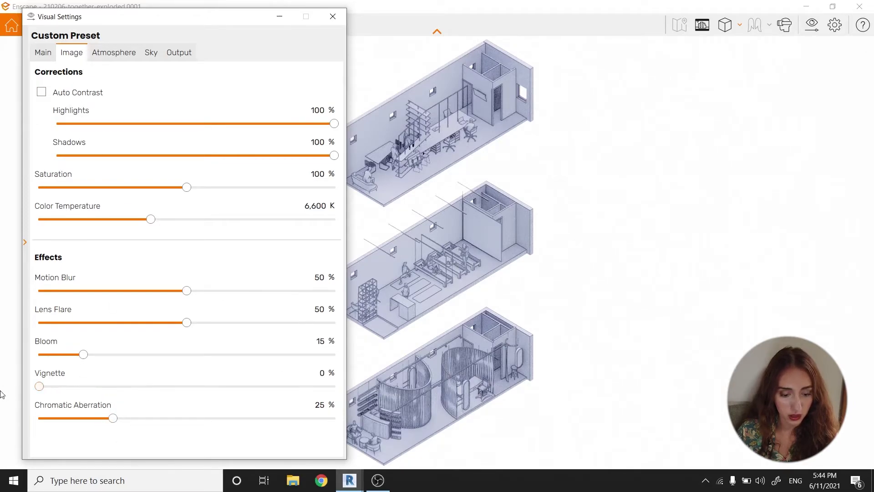
click(42, 93)
click(41, 92)
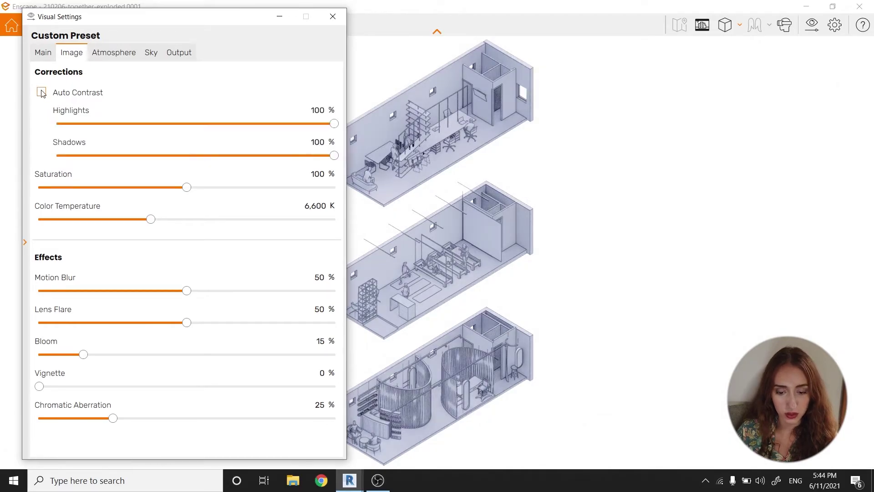
click(49, 54)
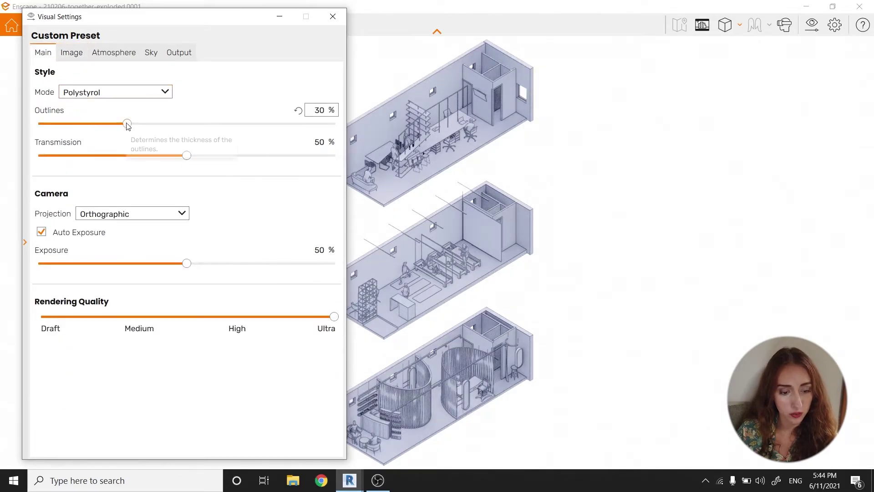
- Lower the Polystyrol outlines to 25% and return transmission to 50%
drag(126, 124, 115, 147)
double_click(321, 114)
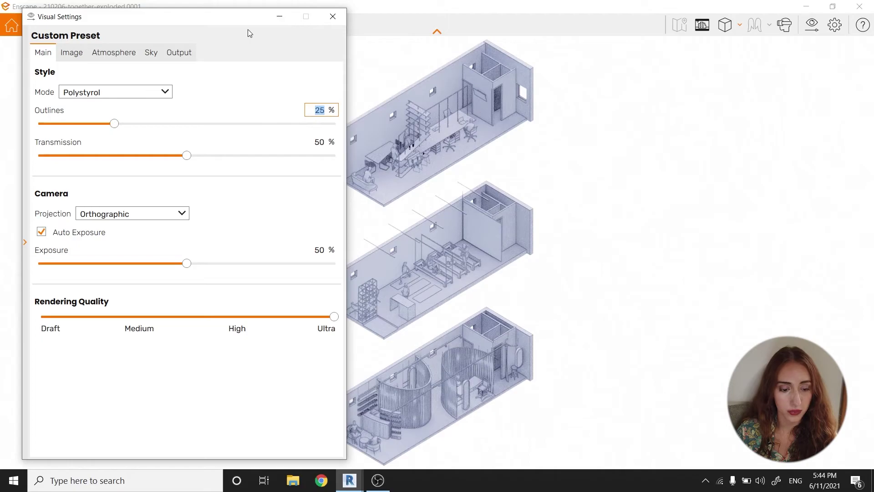
drag(186, 156, 2, 162)
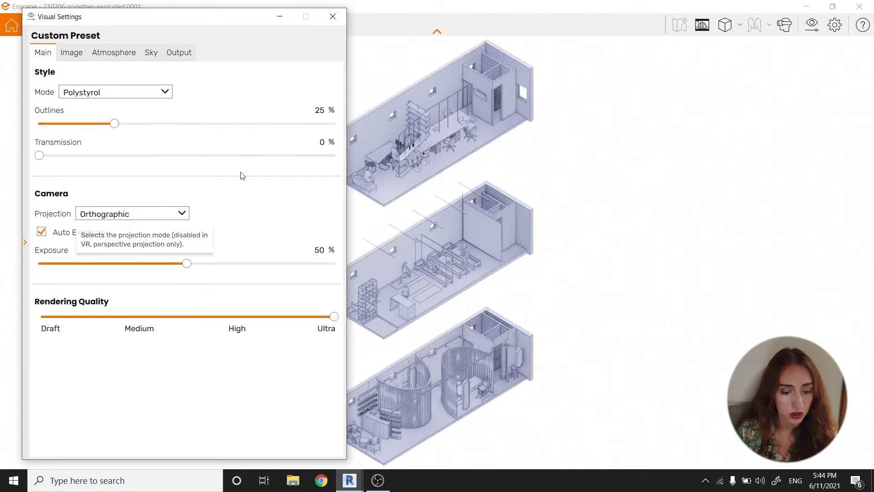
click(298, 142)
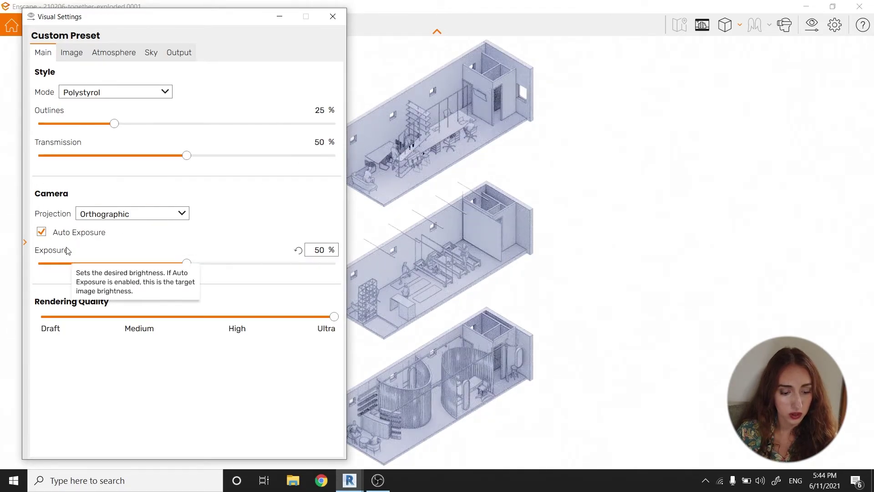
- Close Visual Settings, then zoom in on the middle floor and back out
click(330, 16)
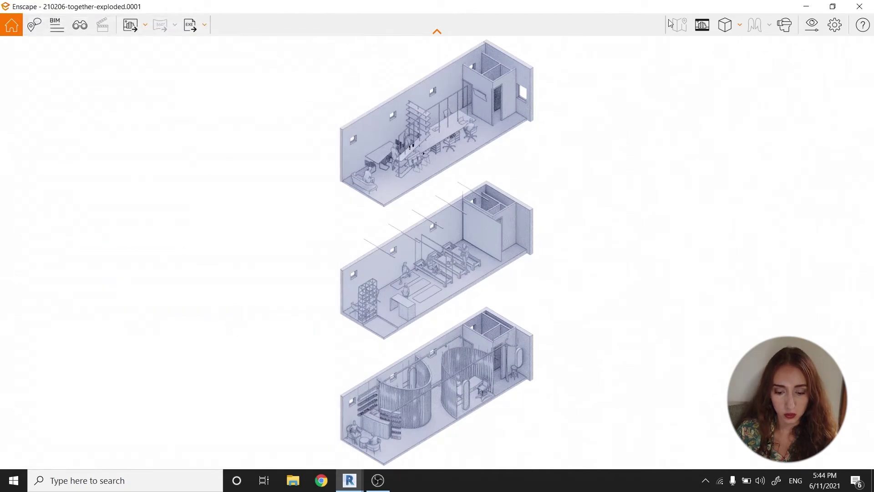
scroll(448, 173, up, 4)
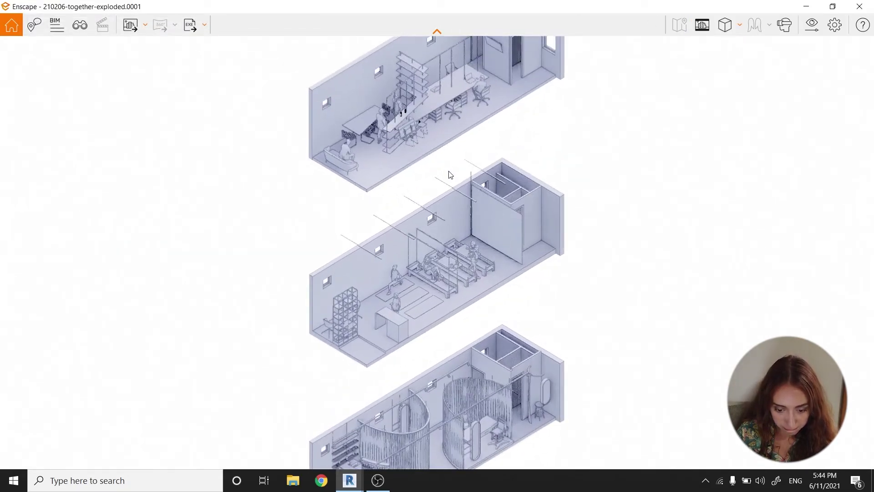
scroll(453, 176, up, 5)
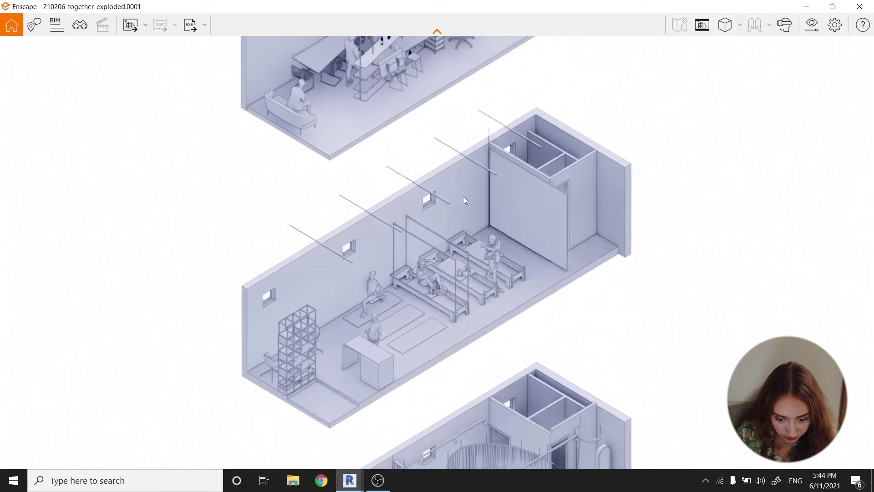
scroll(500, 273, up, 5)
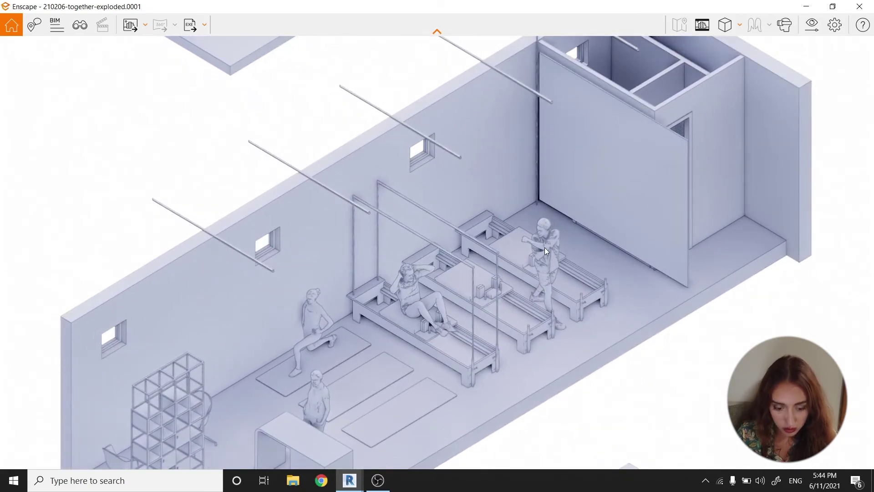
scroll(541, 247, down, 5)
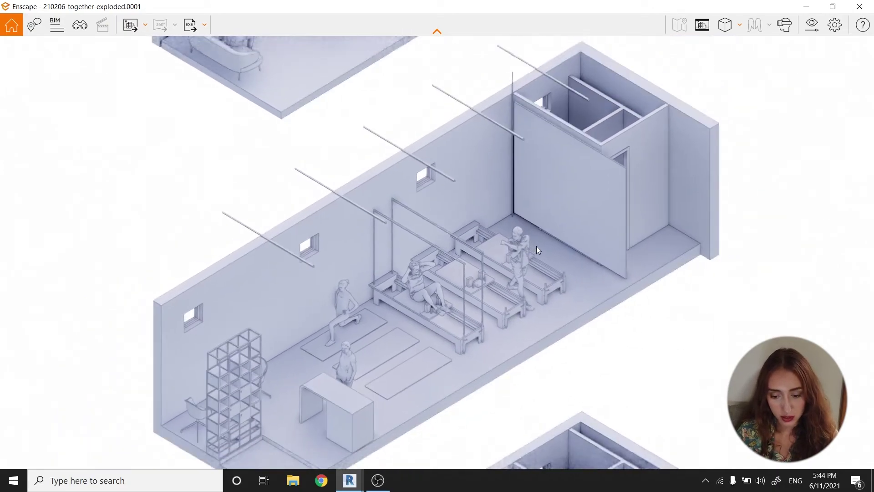
scroll(536, 249, down, 5)
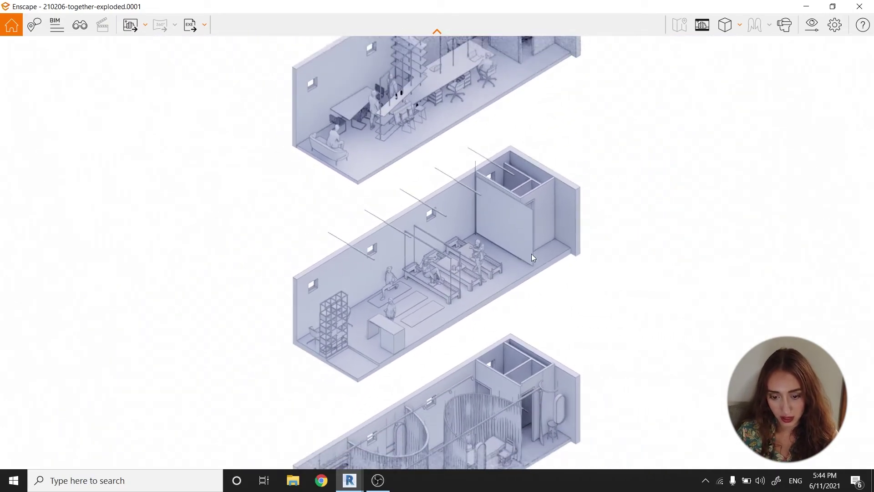
scroll(530, 256, down, 3)
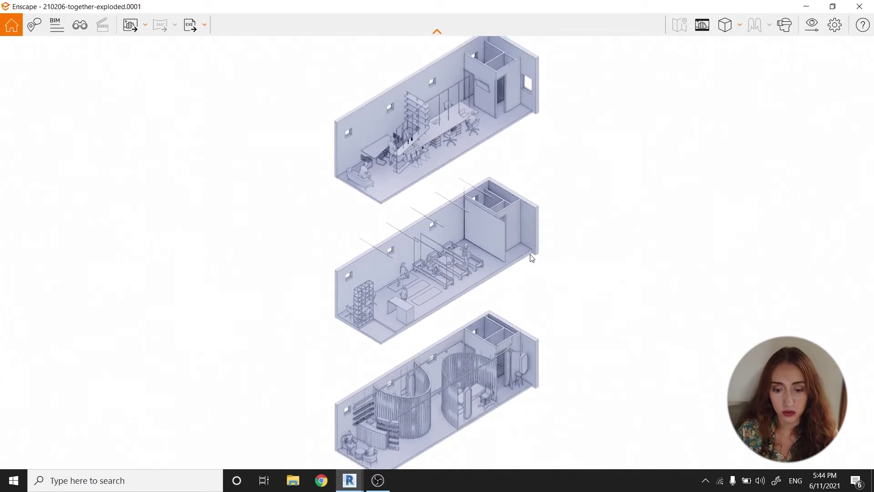
- Confirm the 4000 × 6000 PNG export settings in Visual Settings, then close it
click(810, 25)
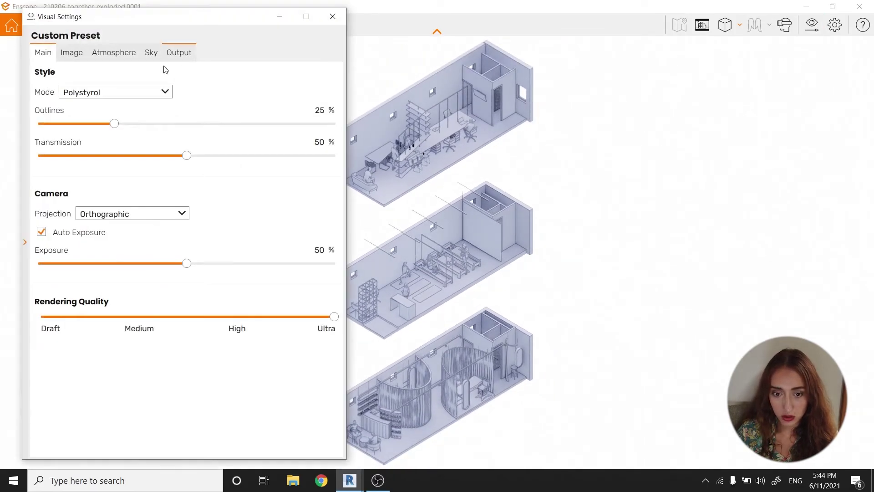
click(72, 54)
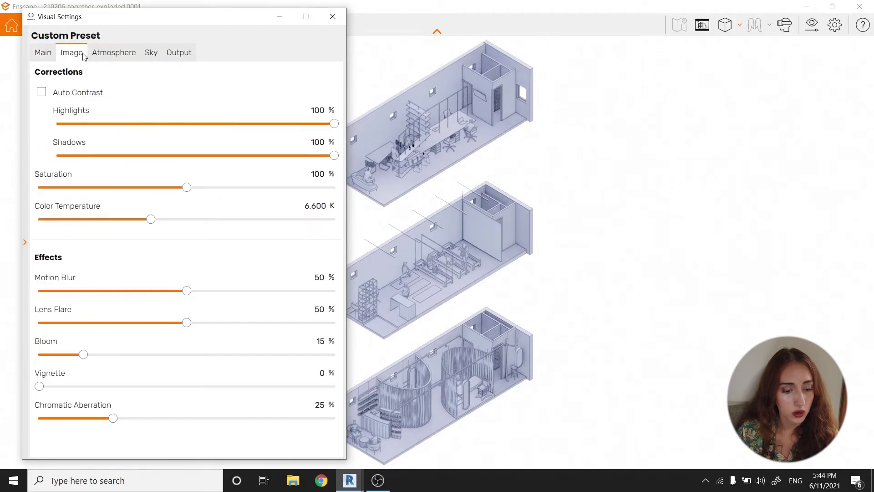
click(114, 53)
click(151, 54)
click(179, 53)
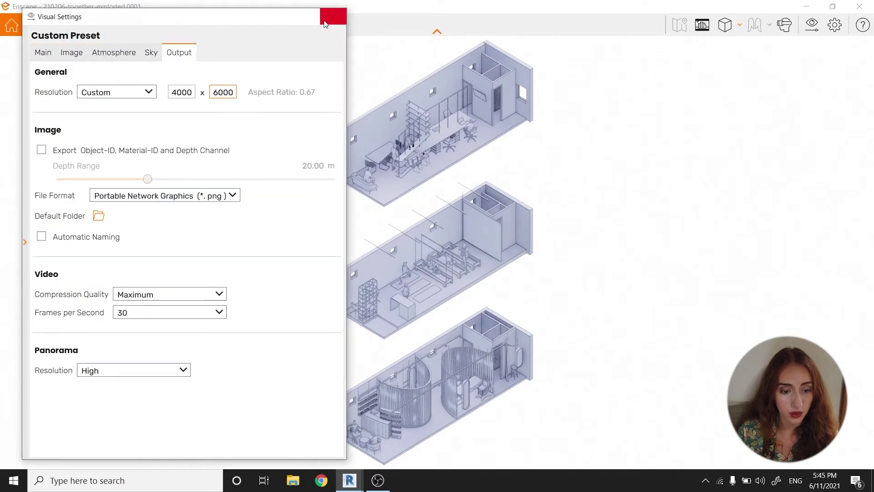
click(333, 16)
- Switch the camera to the saved Axonometric view
click(78, 24)
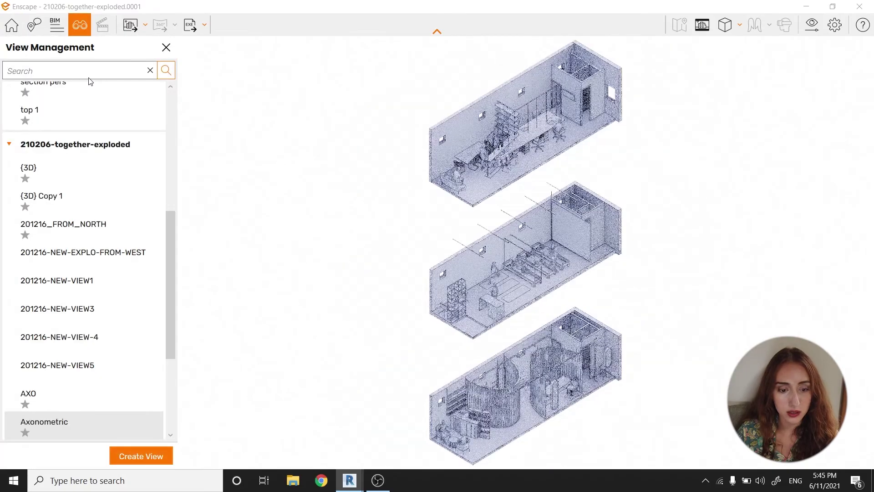
click(81, 433)
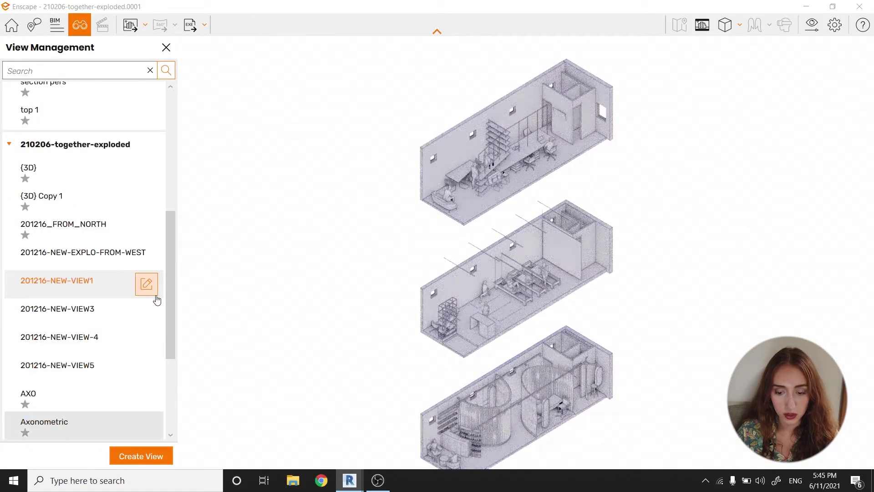
click(166, 47)
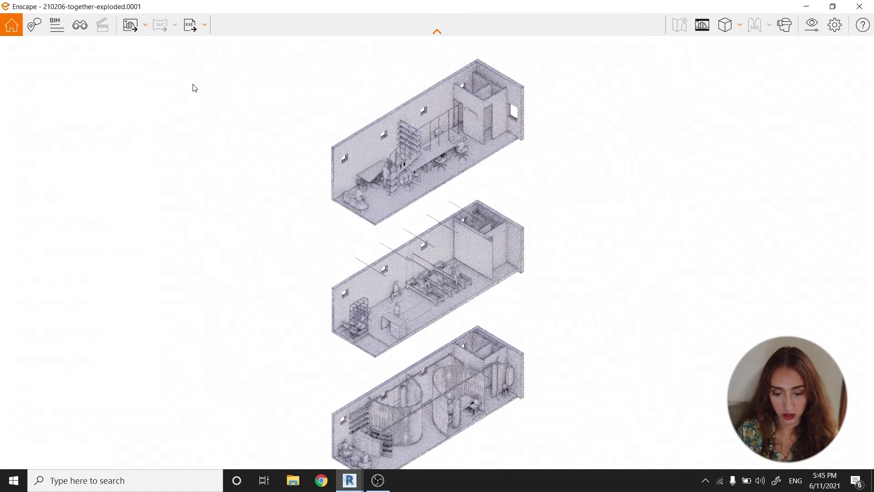
- Save a screenshot as 4-ambient-occlusion-wannabe-with-outlines.png in Axonometric Enscape Exports
click(126, 26)
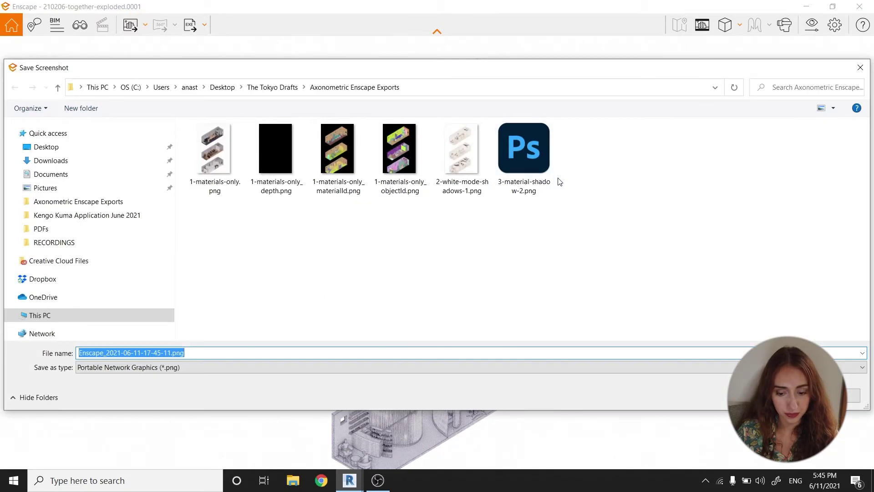
click(528, 155)
click(140, 353)
double_click(140, 354)
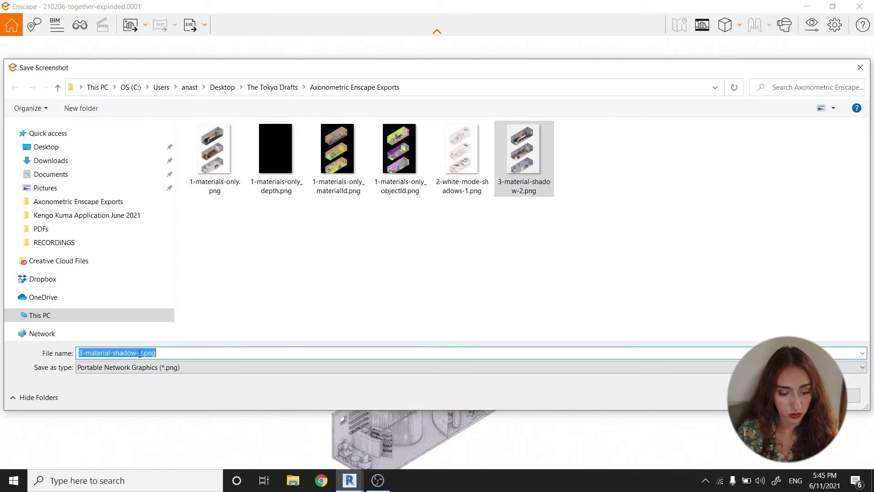
drag(140, 354, 69, 346)
text(4-)
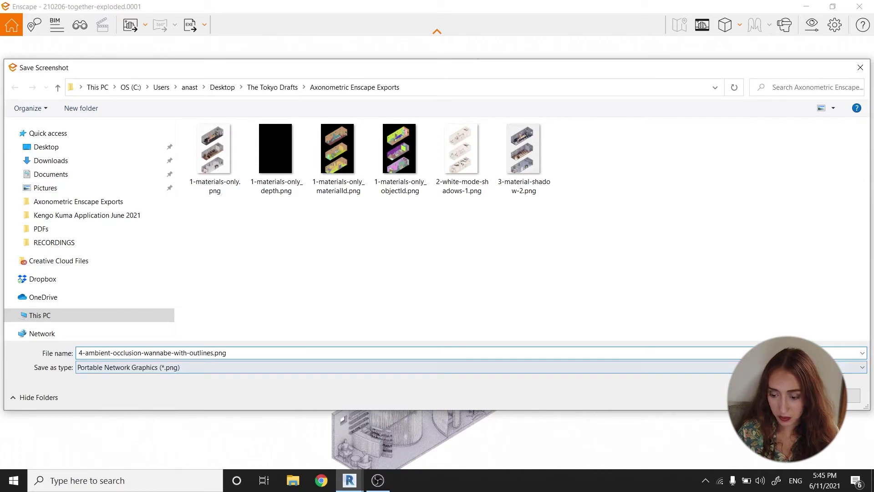
click(213, 353)
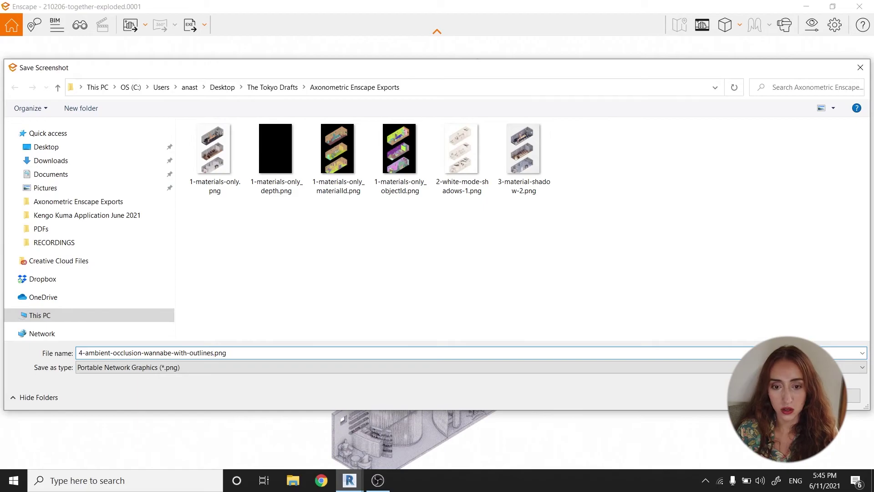
key(Return)
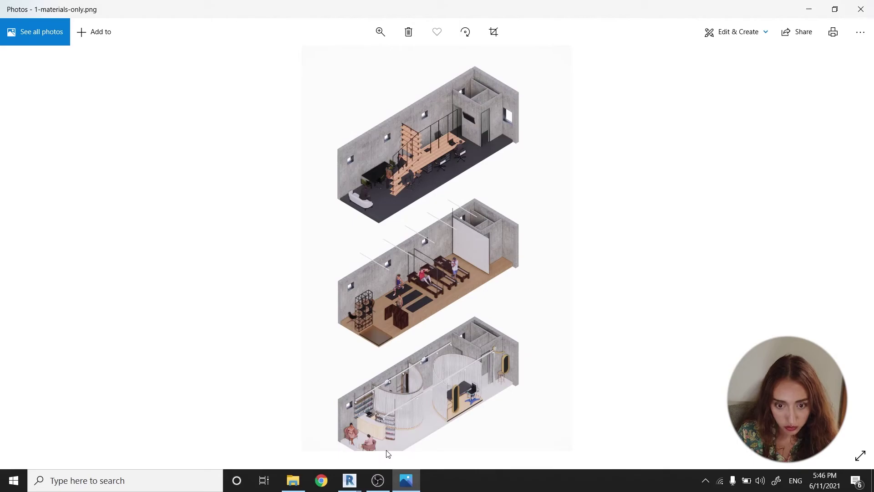
- Close the Photos preview, zoom in and out on the middle floor, then bring back File Explorer
click(861, 8)
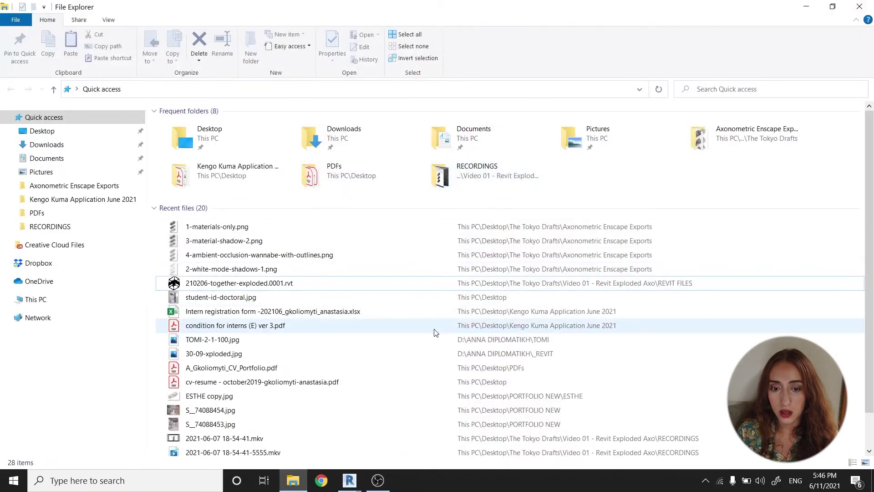
click(803, 4)
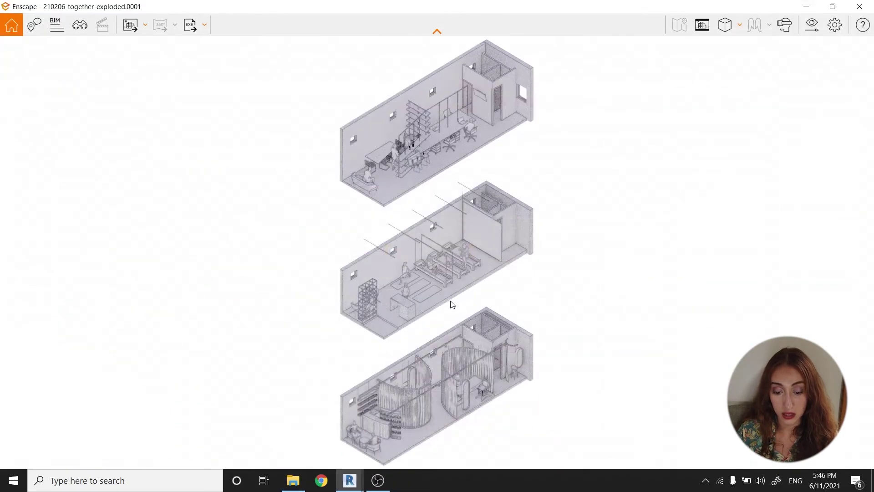
scroll(451, 270, up, 5)
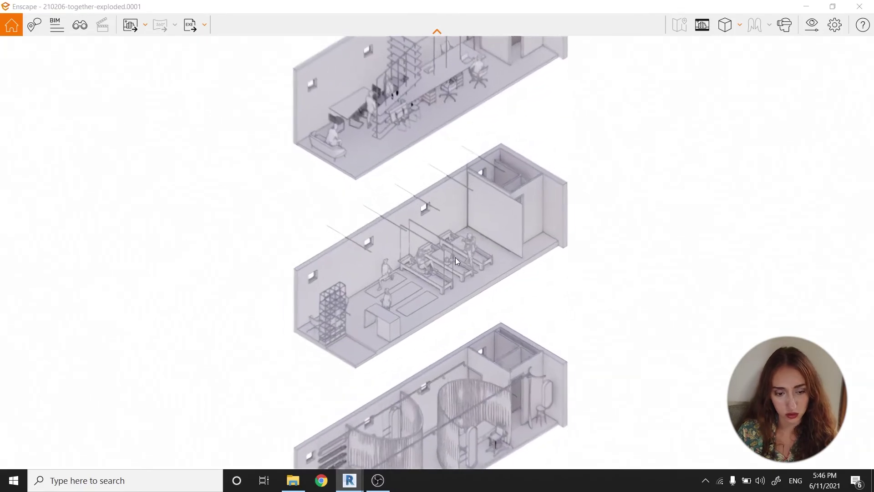
scroll(455, 256, up, 3)
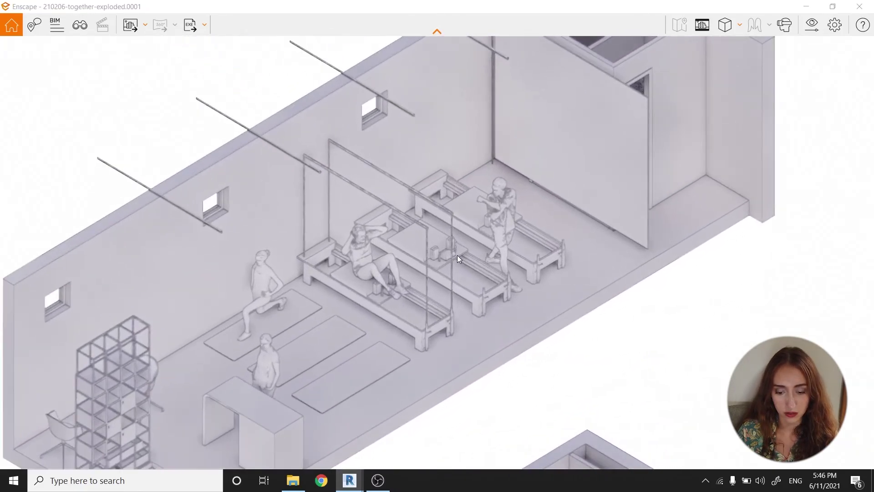
scroll(462, 279, down, 5)
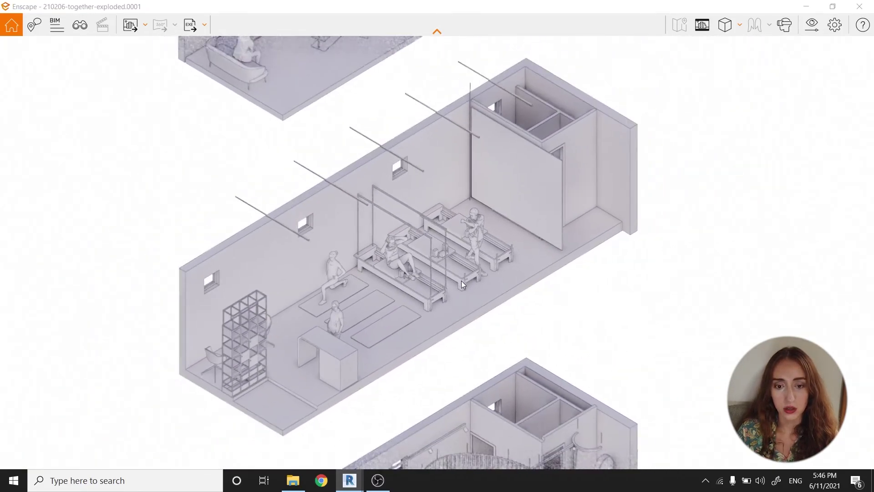
scroll(466, 274, down, 5)
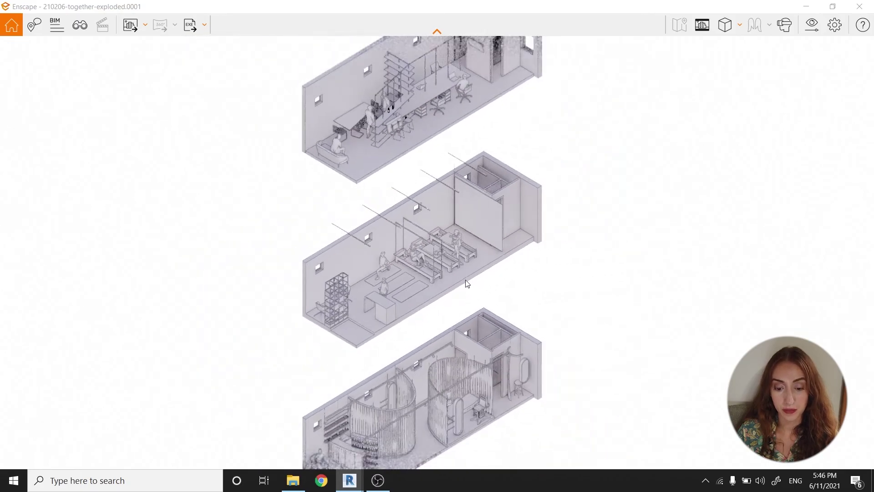
scroll(468, 284, down, 2)
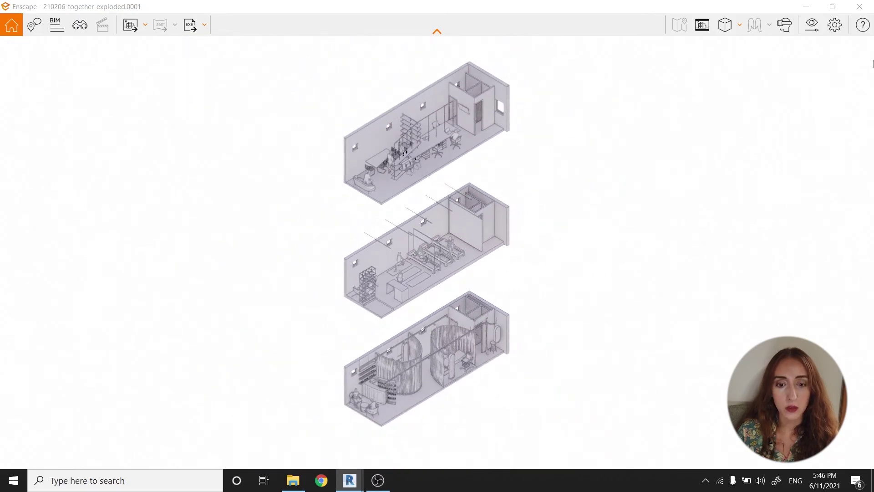
click(293, 480)
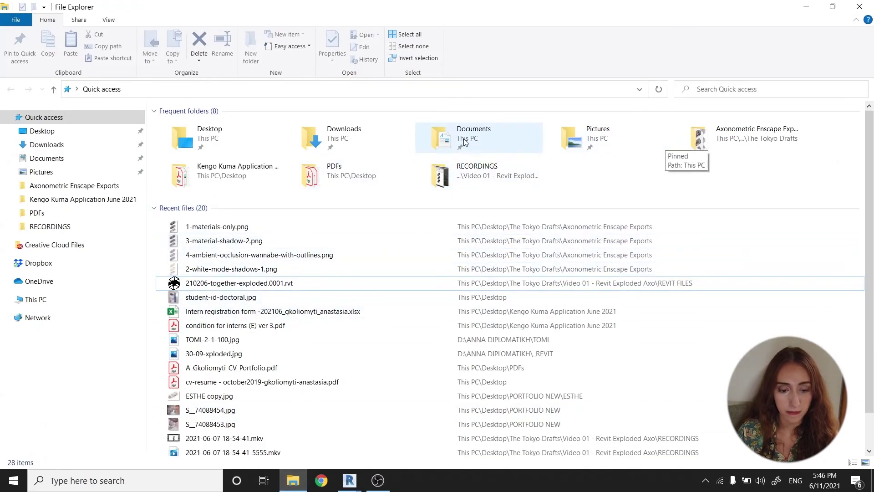
- Open the Axonometric Enscape Exports folder and show its files as extra large icons
double_click(698, 134)
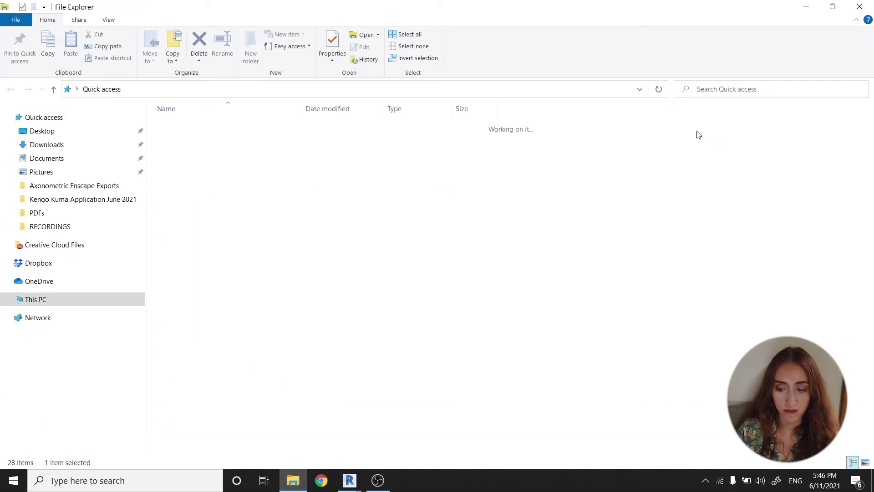
right_click(307, 207)
mouse_move(337, 214)
click(457, 213)
- Open 1-materials-only.png in Photos
click(246, 201)
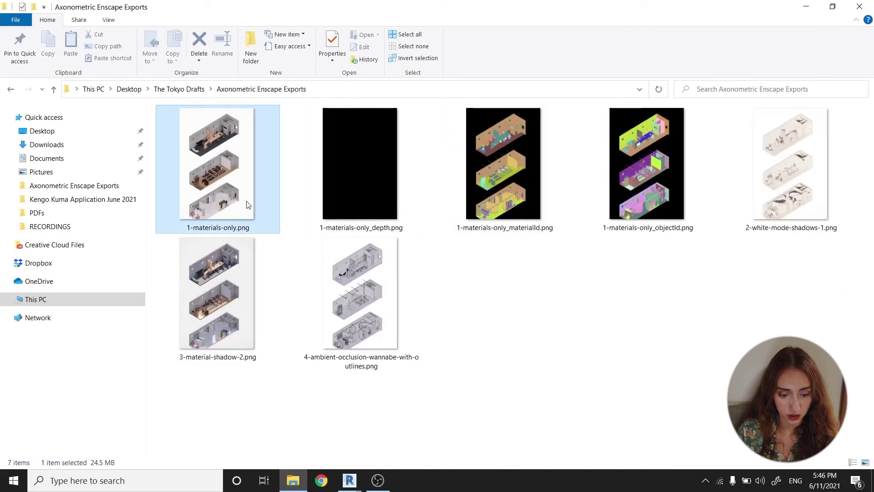
right_click(248, 203)
mouse_move(318, 274)
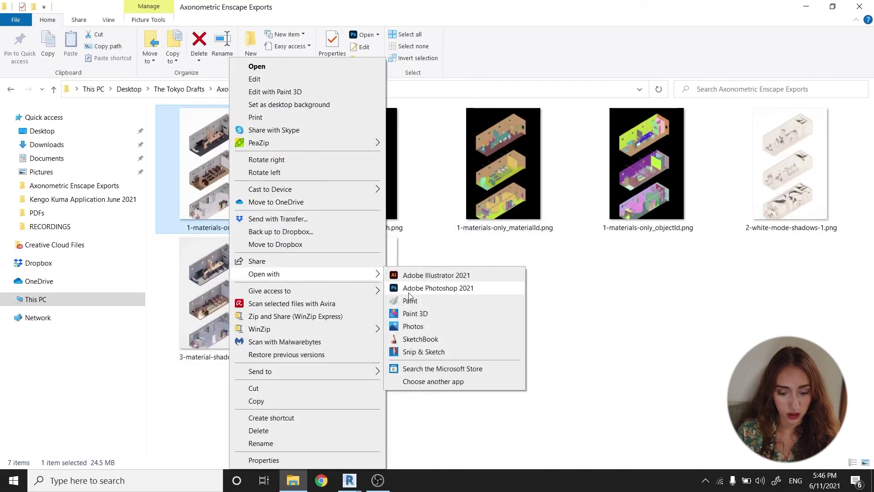
click(414, 326)
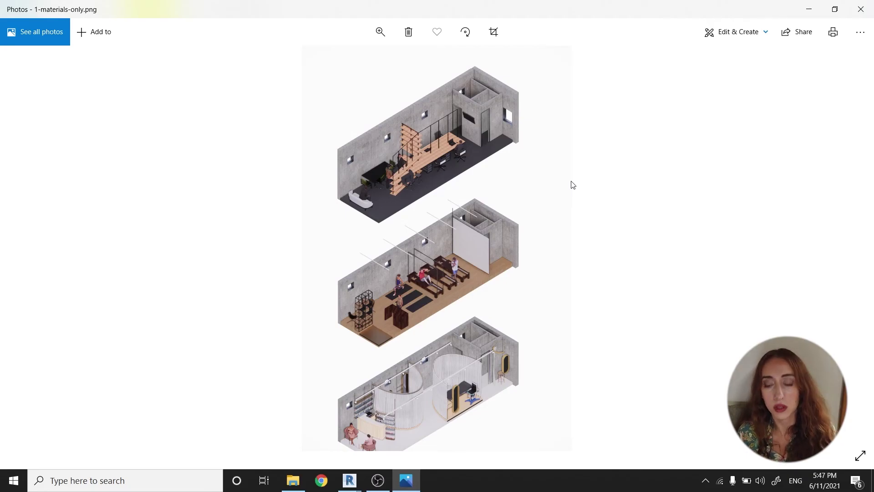
- Delete the blank black depth image in Photos
key(Right)
key(Right)
key(Left)
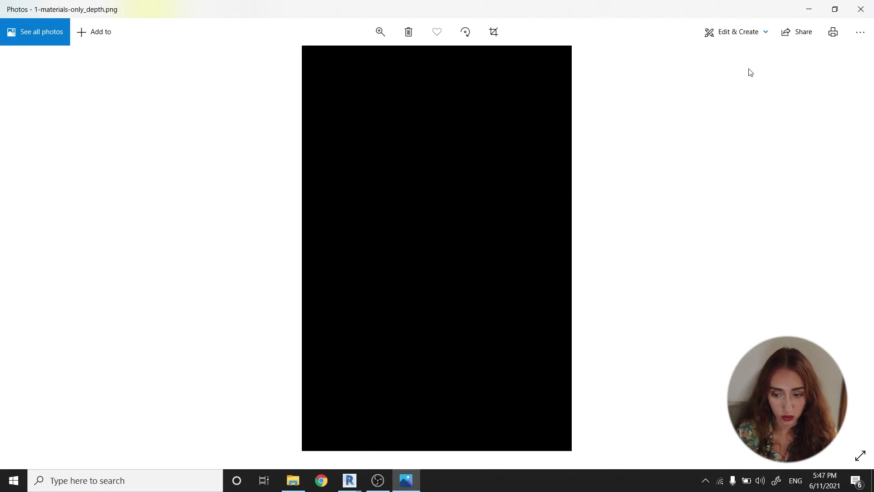
click(415, 32)
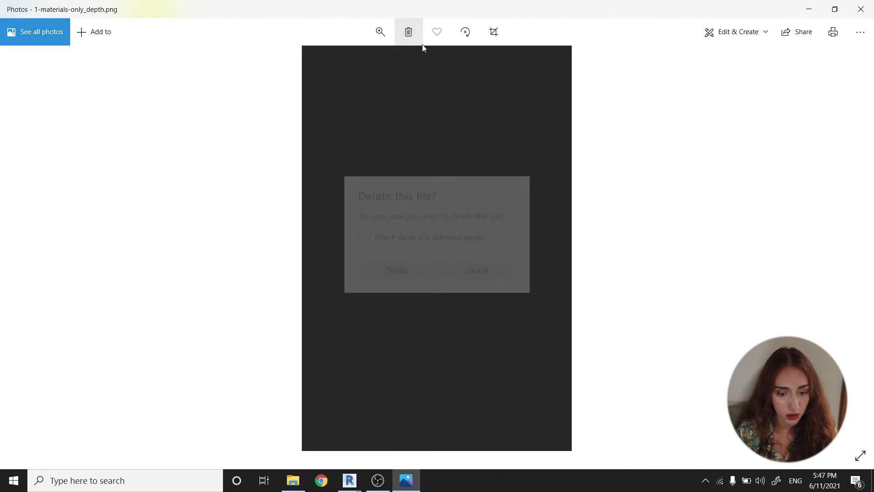
click(399, 273)
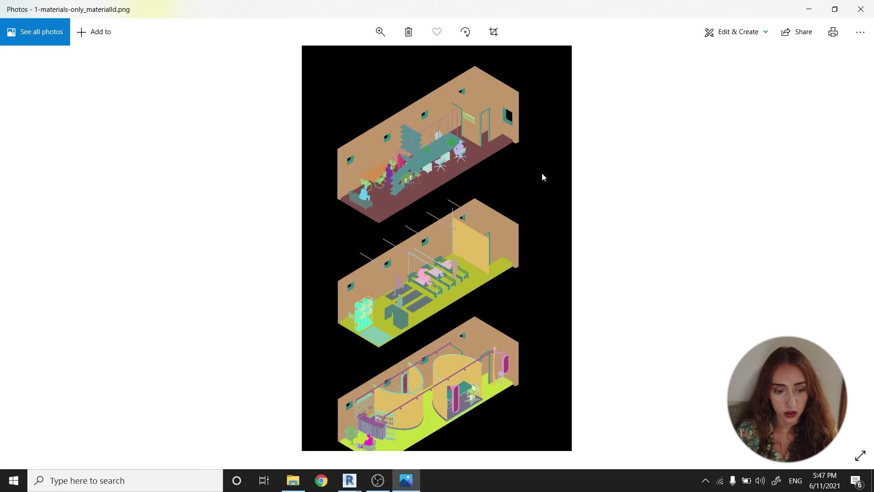
- Review the objectId, shadows and outlined ambient occlusion renders, then close Photos
key(Right)
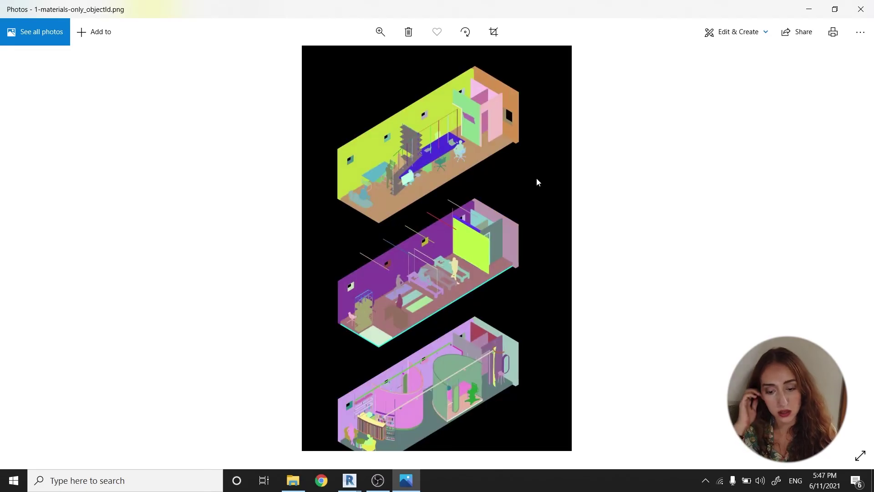
key(Left)
key(Right)
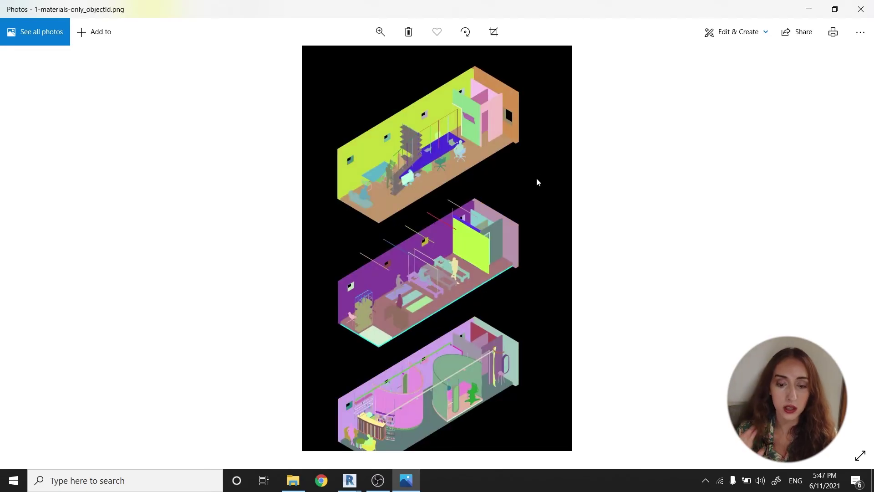
key(Right)
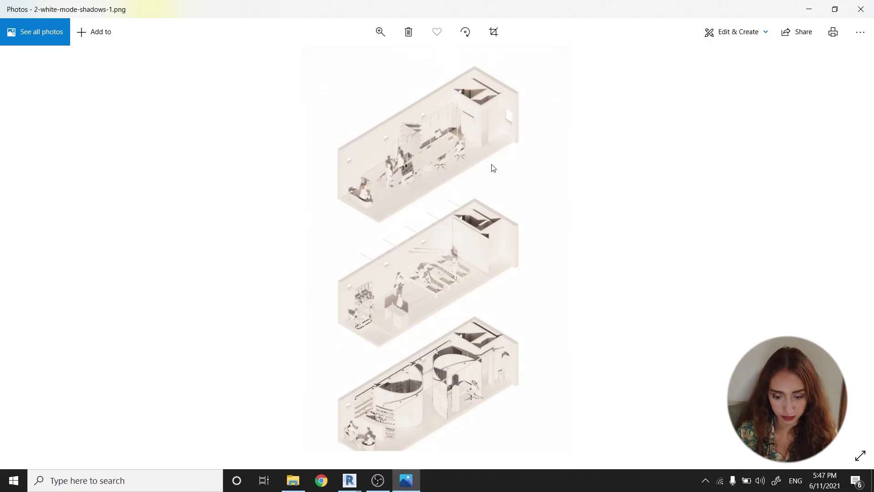
key(Right)
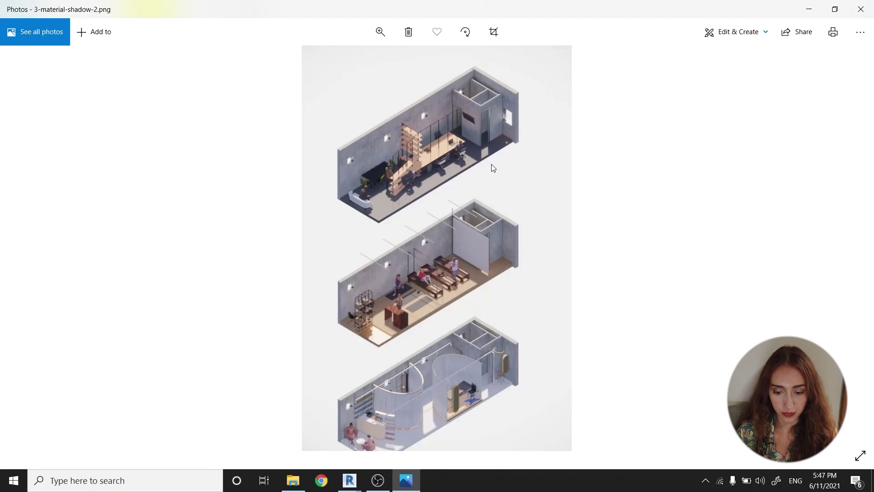
key(Right)
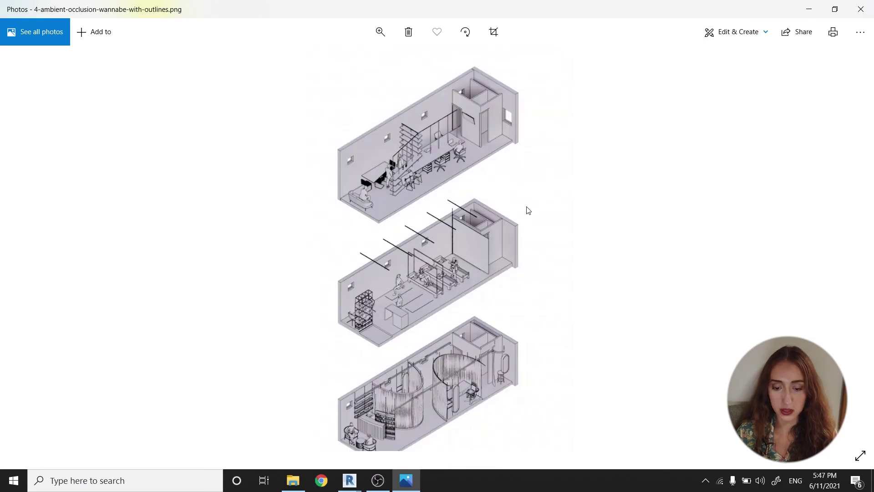
click(861, 9)
- Close the Axonometric Enscape Exports folder, leaving the exploded axonometric render in Enscape
click(859, 7)
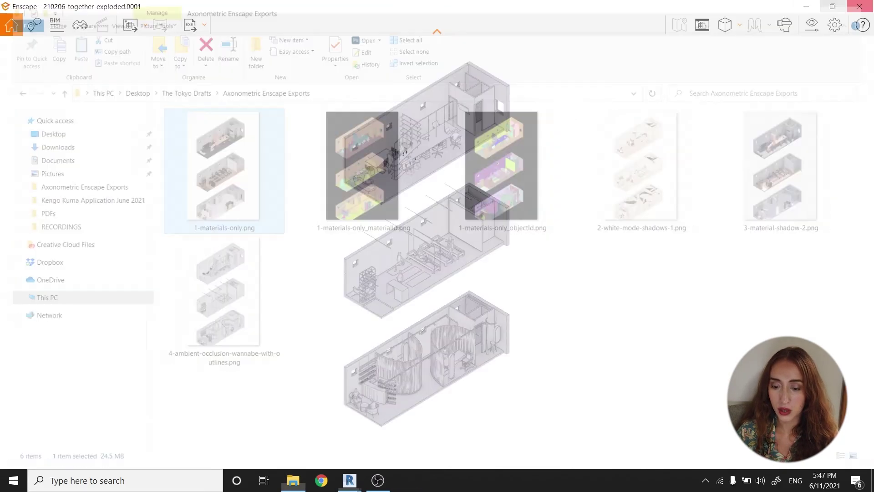